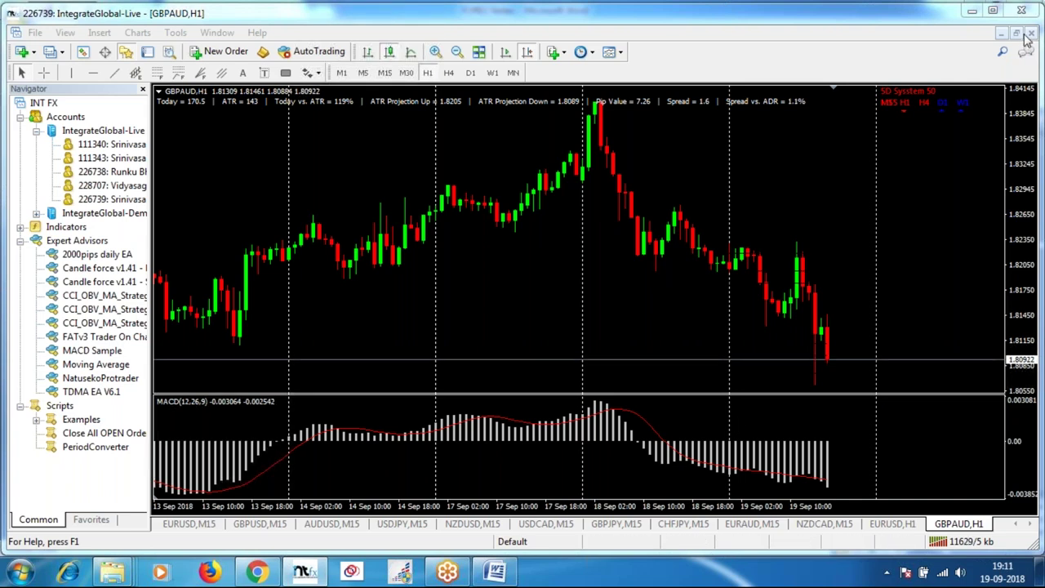
# Bring MetaTrader 4 forward and restore the empty margin after the latest GBPAUD candle.
pyautogui.click(513, 253)
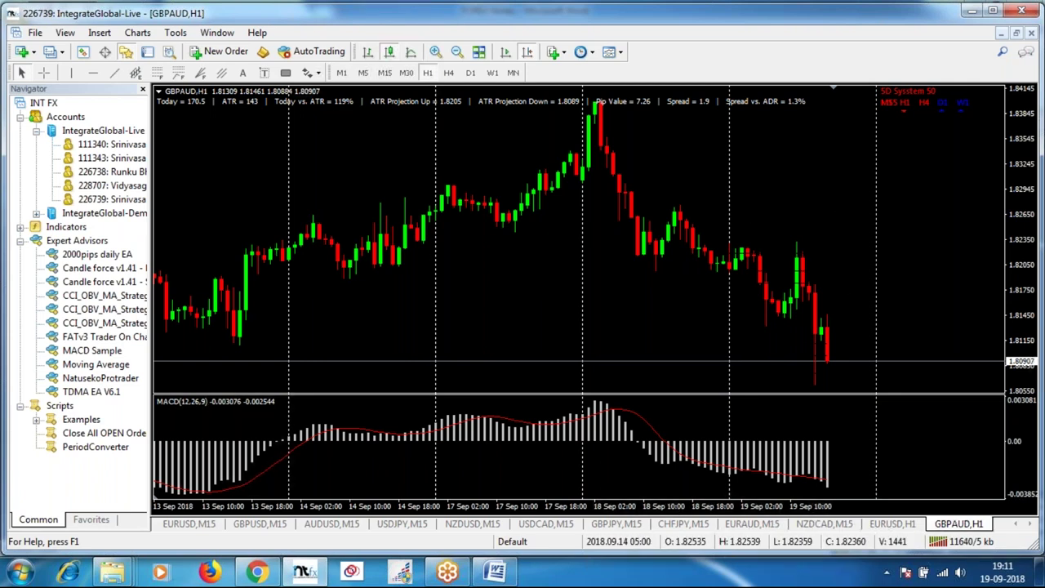
pyautogui.scroll(10, 778, 302)
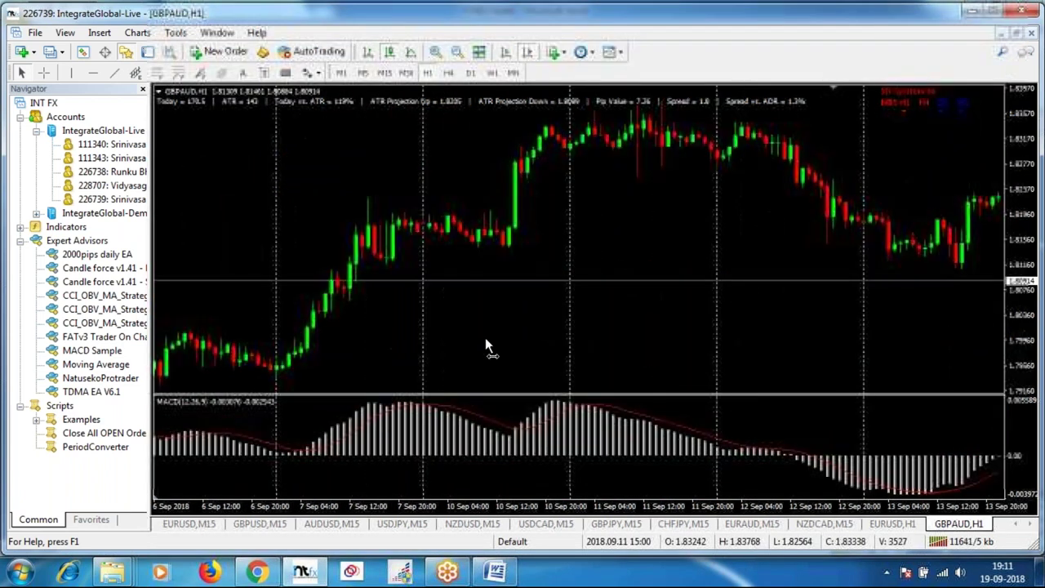
pyautogui.scroll(-10, 485, 347)
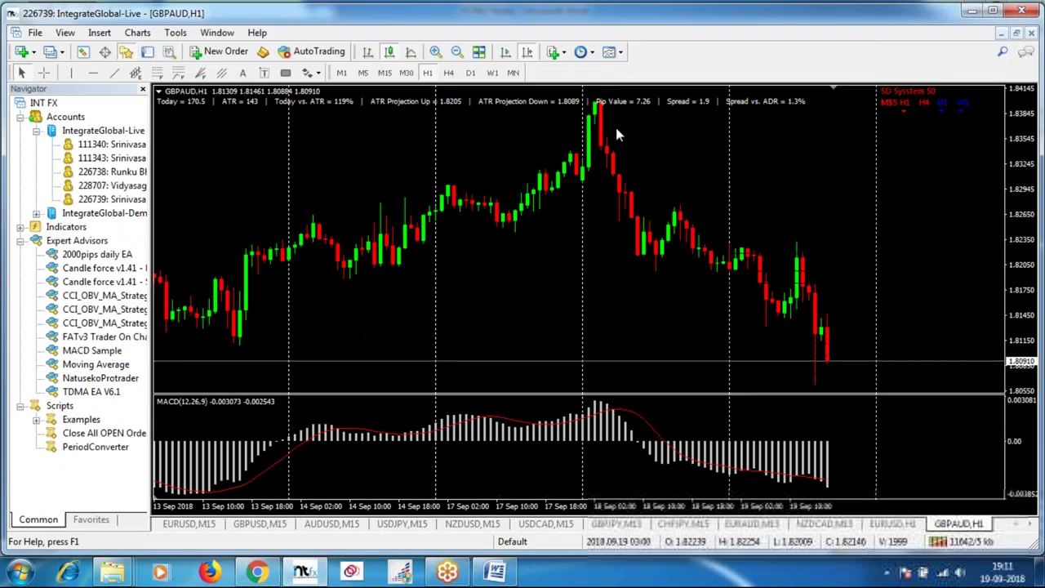
pyautogui.click(526, 52)
pyautogui.click(527, 52)
pyautogui.click(527, 52)
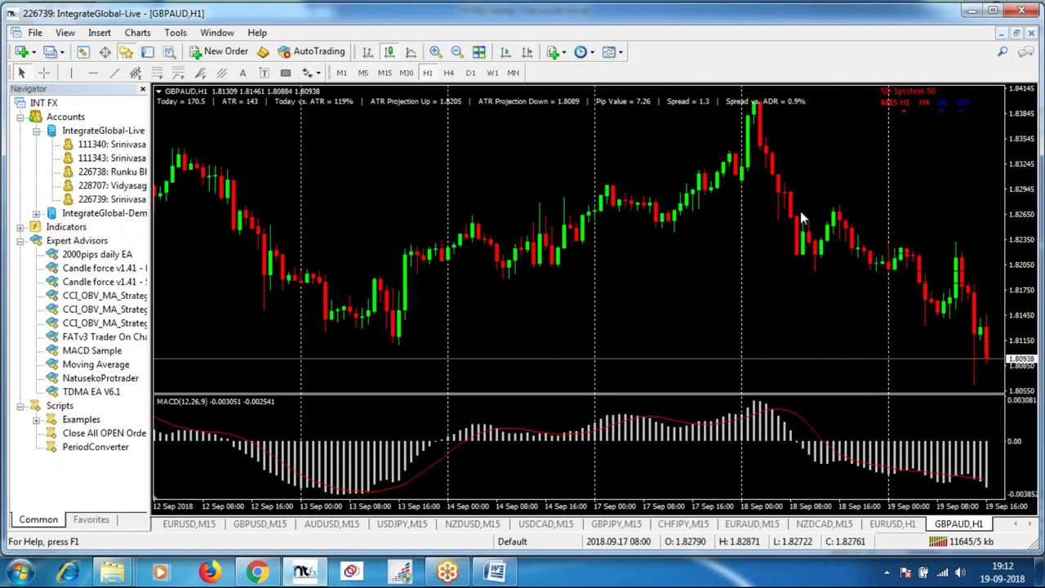
pyautogui.click(527, 52)
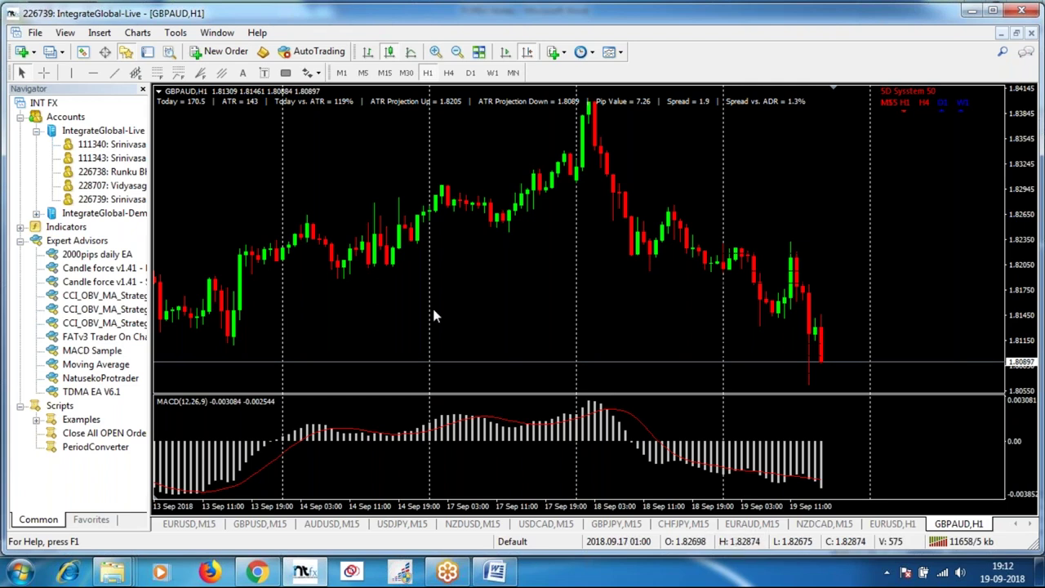
# Place a horizontal line at the 13 Sep swing low, 1.81066.
pyautogui.click(95, 73)
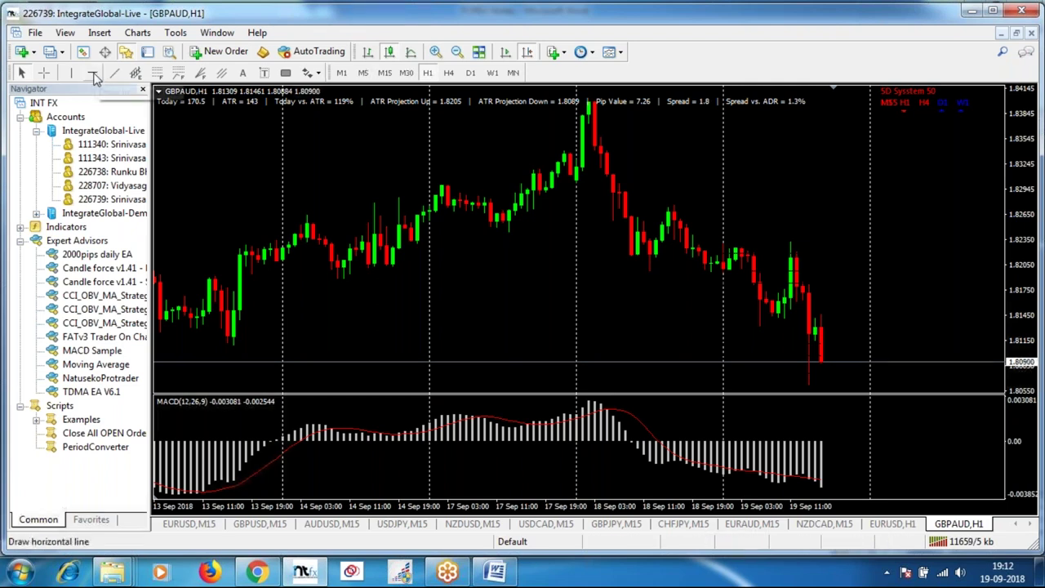
pyautogui.click(232, 348)
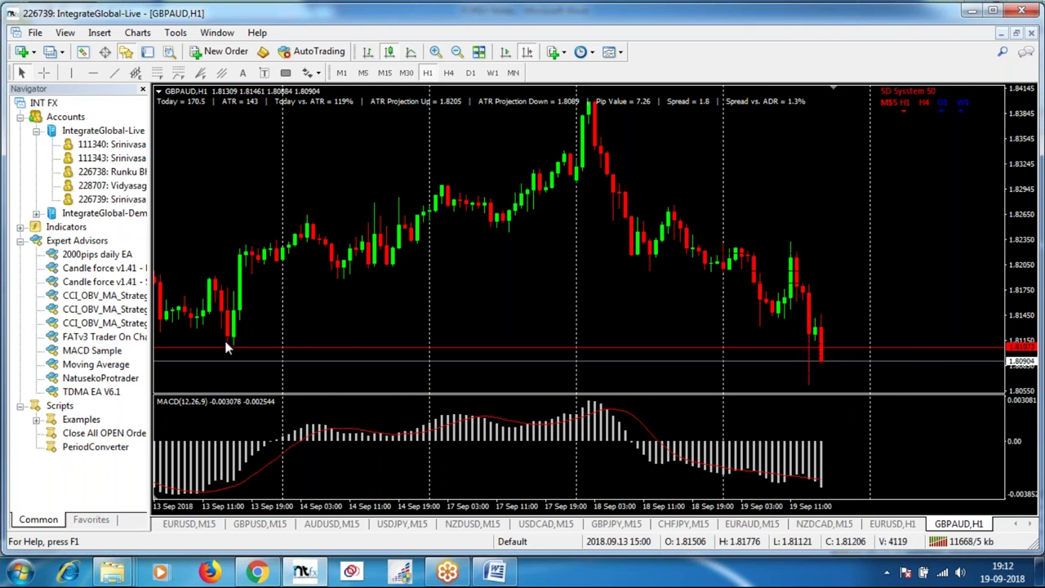
pyautogui.scroll(1, 389, 297)
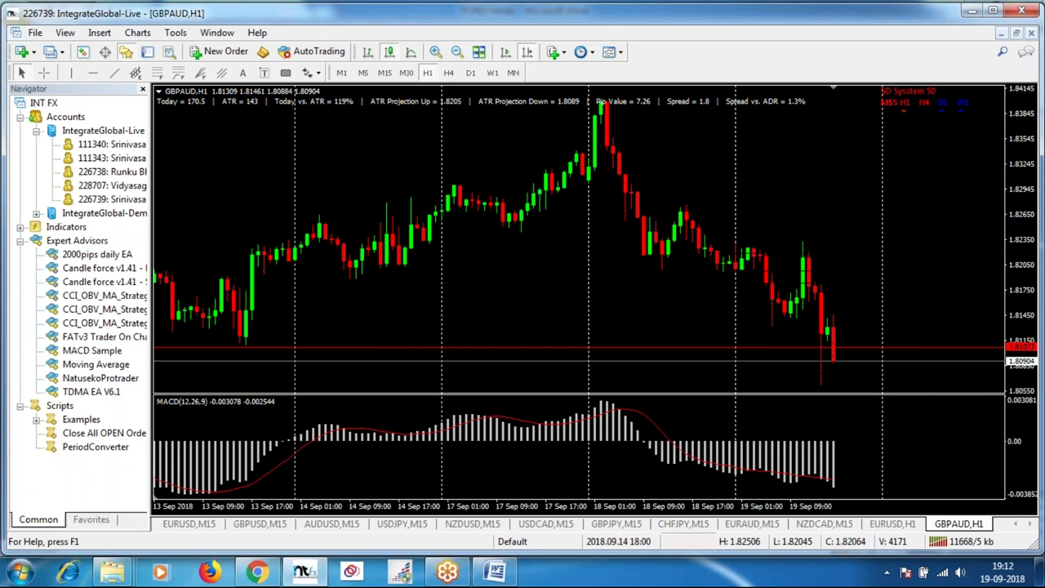
pyautogui.scroll(10, 690, 296)
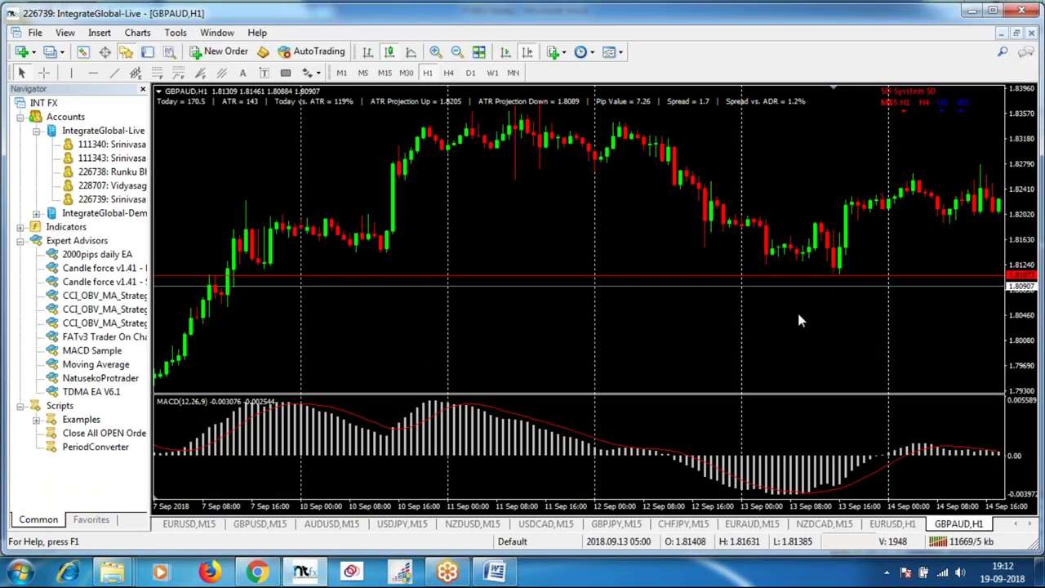
pyautogui.scroll(-10, 798, 309)
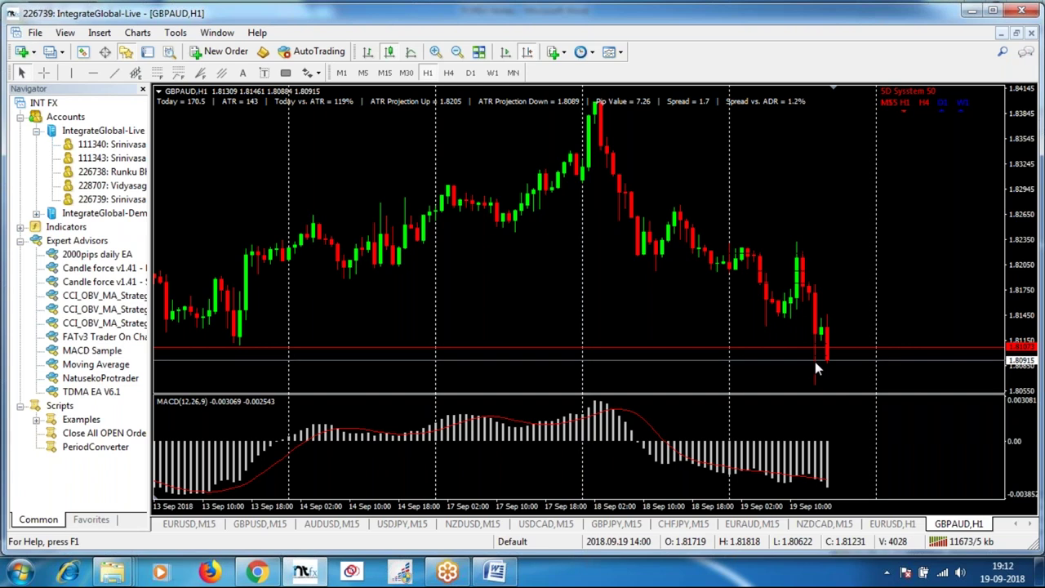
pyautogui.moveTo(815, 362)
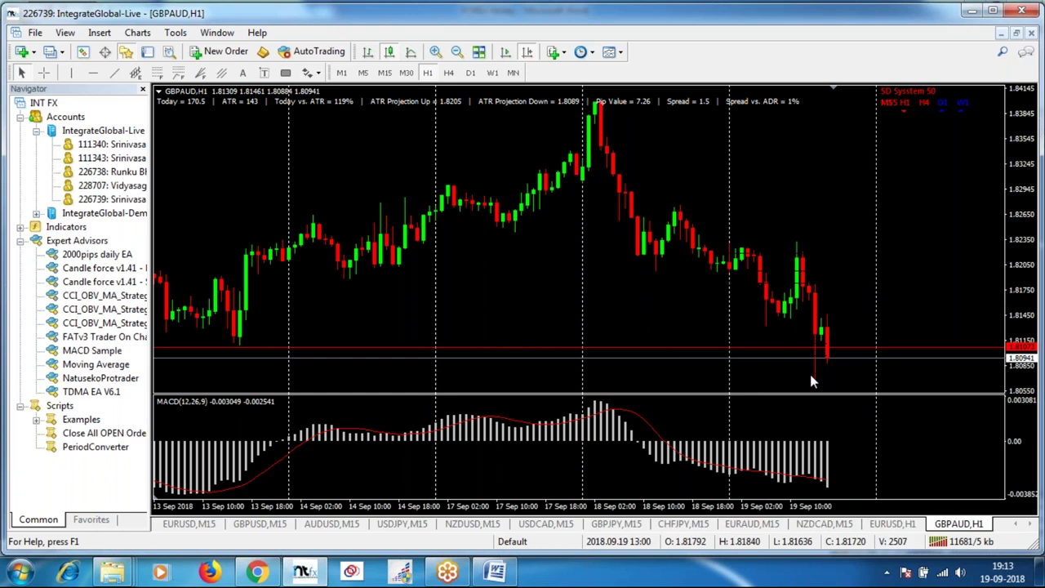
pyautogui.moveTo(812, 381)
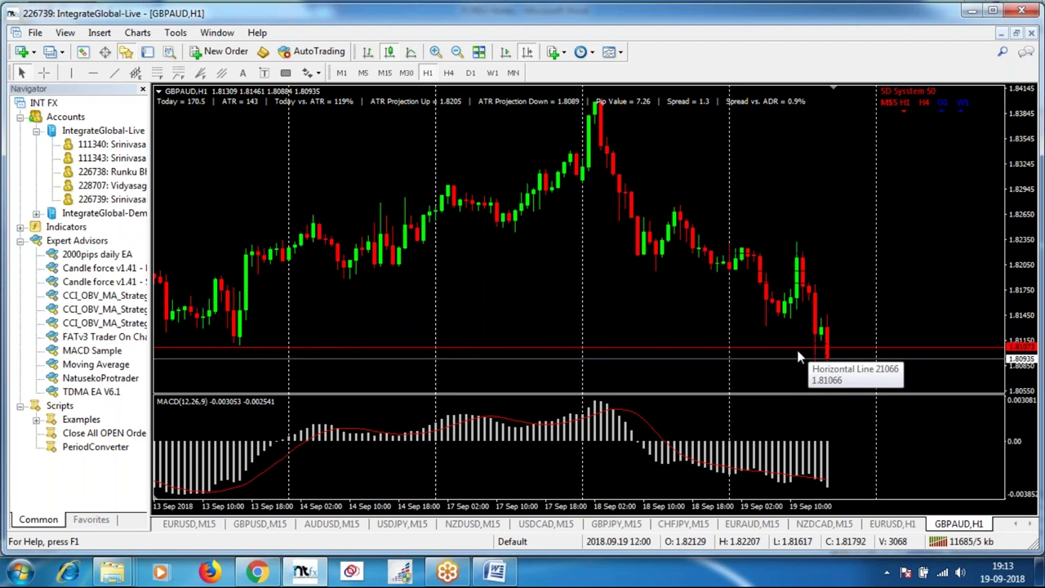
pyautogui.moveTo(285, 484)
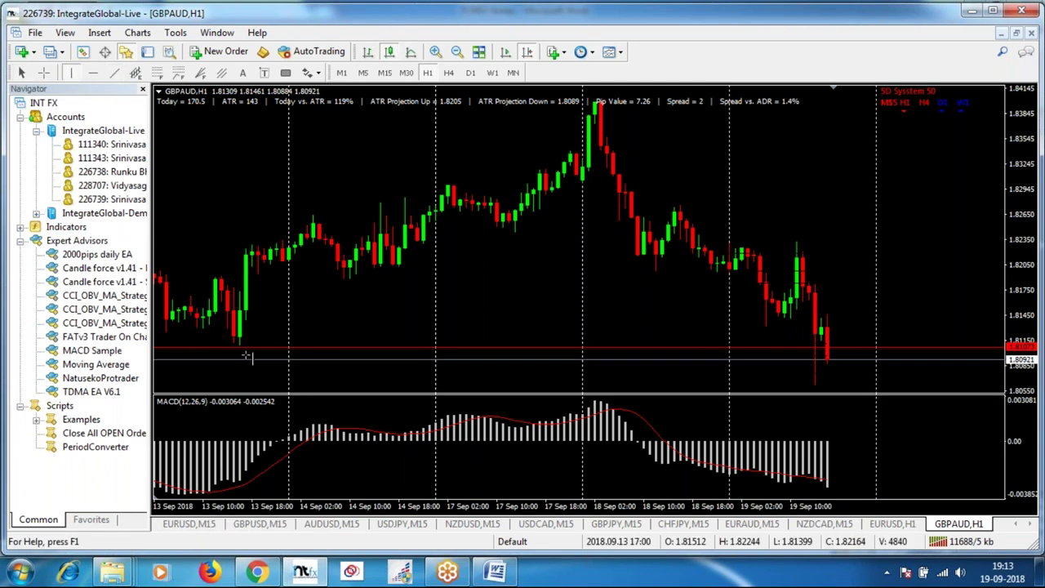
# Drop red vertical lines on the 13 Sep low candle and the last 19 Sep candle.
pyautogui.click(238, 320)
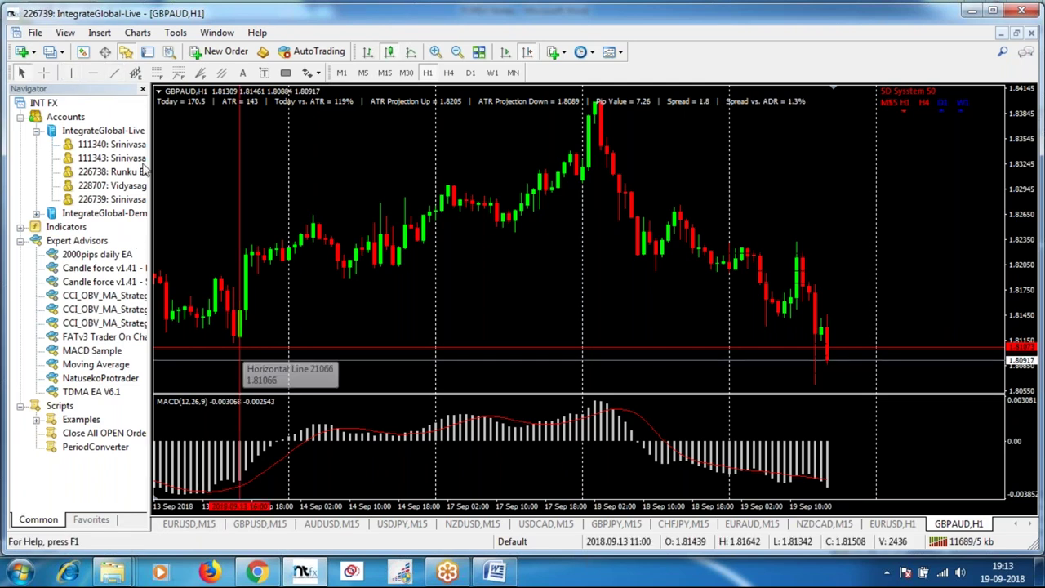
pyautogui.click(74, 74)
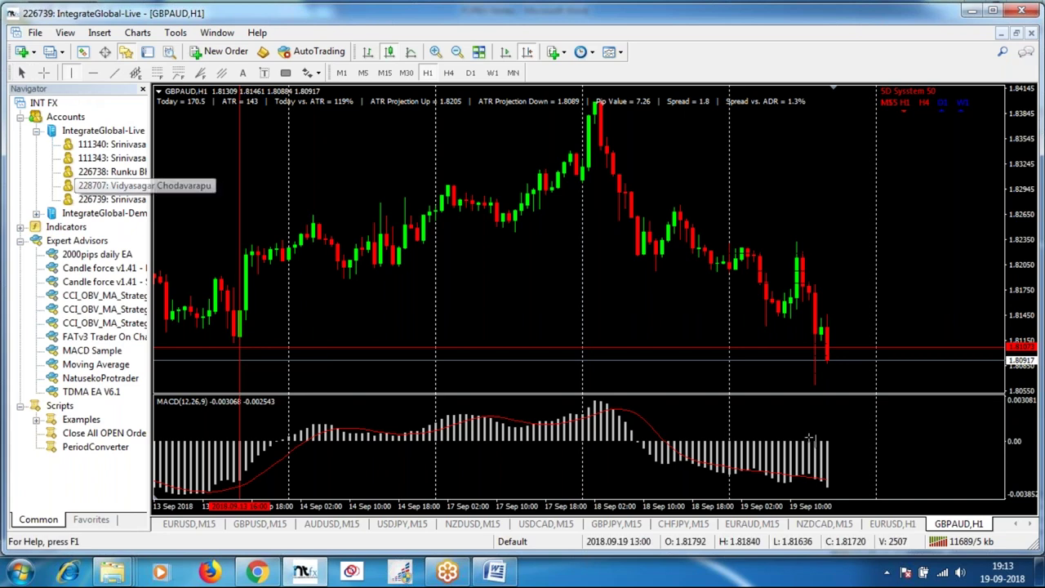
pyautogui.click(817, 321)
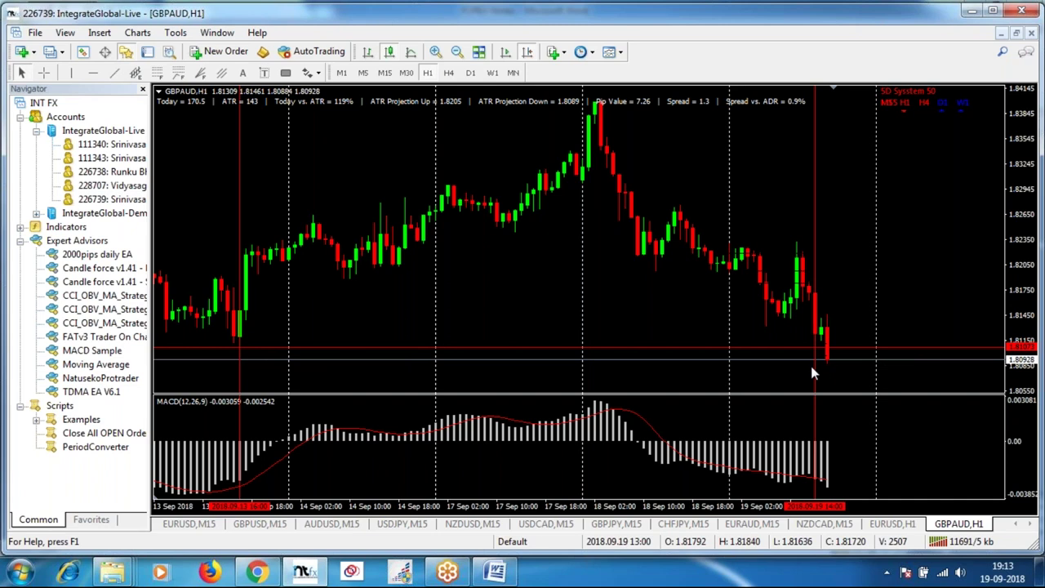
# Draw a trendline from the 13 Sep low to the lower 19 Sep low, nudging the vertical line right.
pyautogui.click(115, 73)
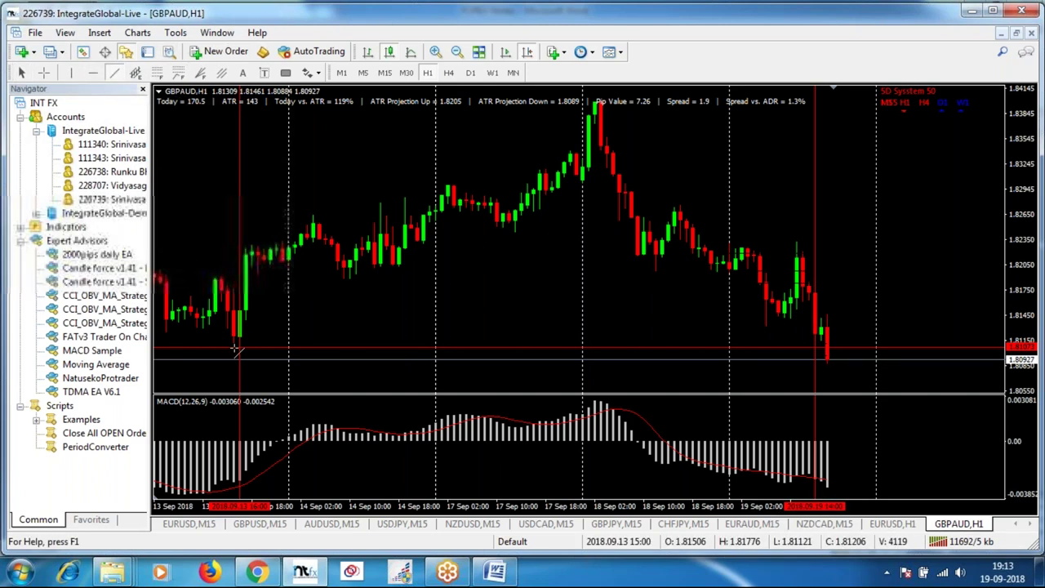
pyautogui.moveTo(238, 349)
pyautogui.mouseDown()
pyautogui.moveTo(441, 367)
pyautogui.moveTo(817, 371)
pyautogui.mouseUp()
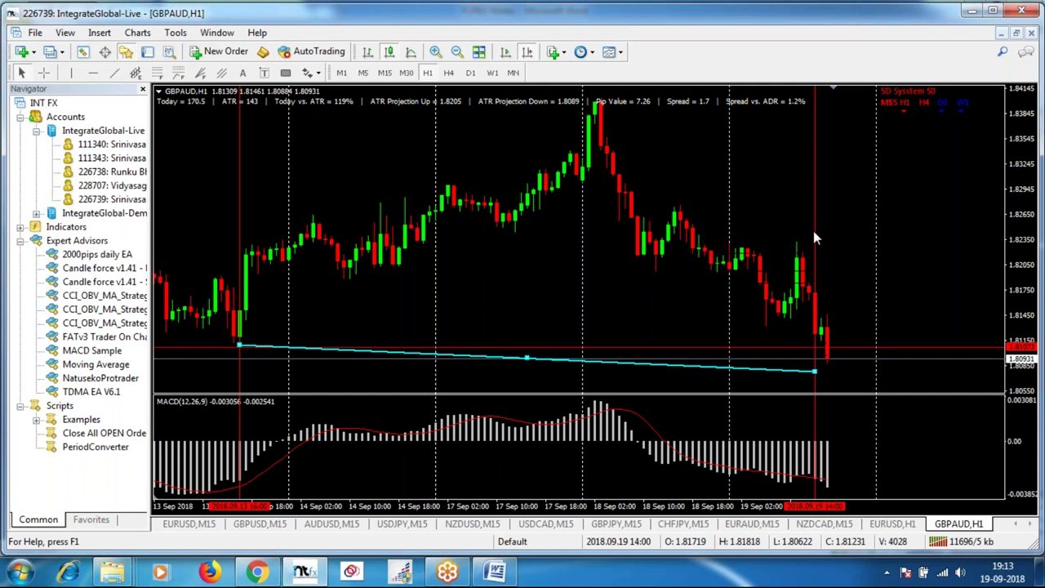
pyautogui.moveTo(816, 230); pyautogui.dragTo(841, 240)
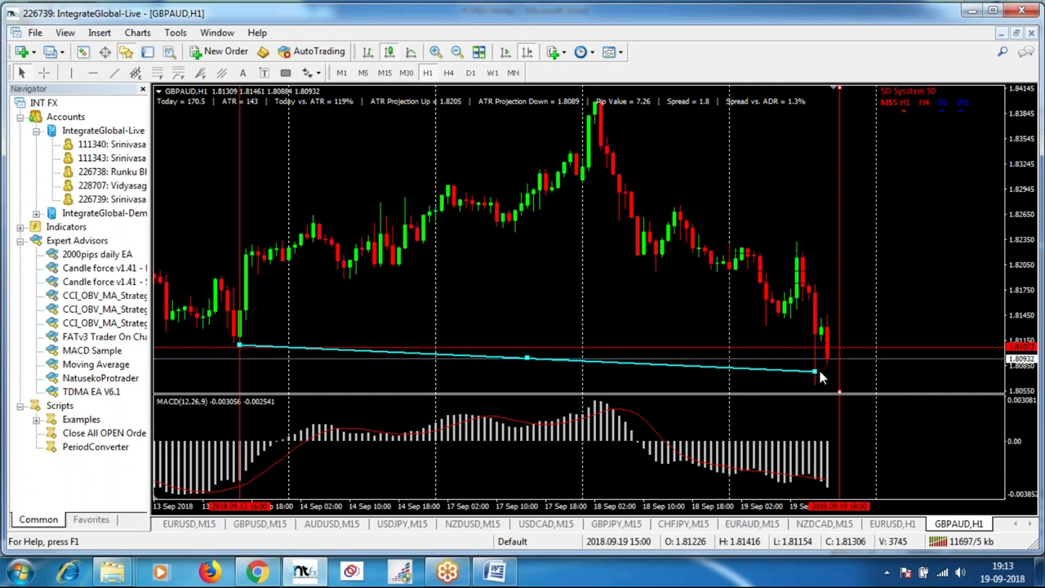
pyautogui.moveTo(816, 371); pyautogui.dragTo(817, 391)
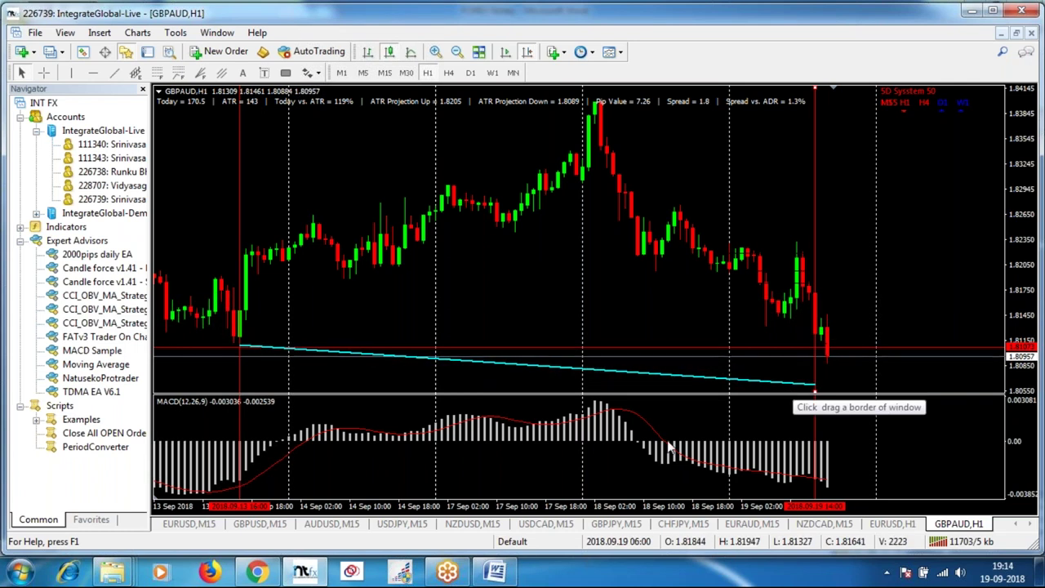
pyautogui.moveTo(242, 488)
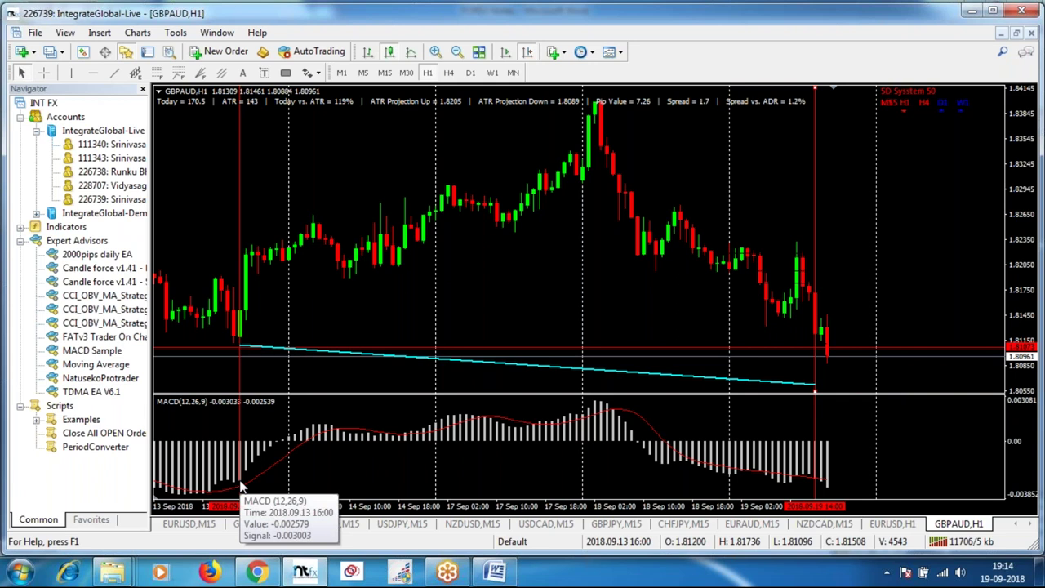
# Draw a trendline in the MACD pane from the 13 Sep bar to the 19 Sep bar.
pyautogui.click(114, 73)
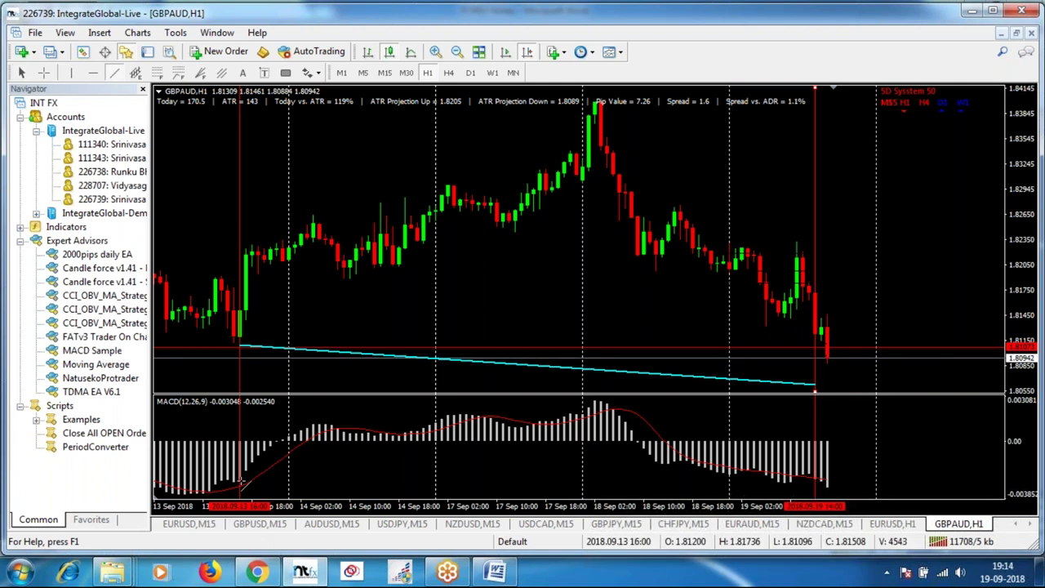
pyautogui.moveTo(241, 482); pyautogui.dragTo(820, 482)
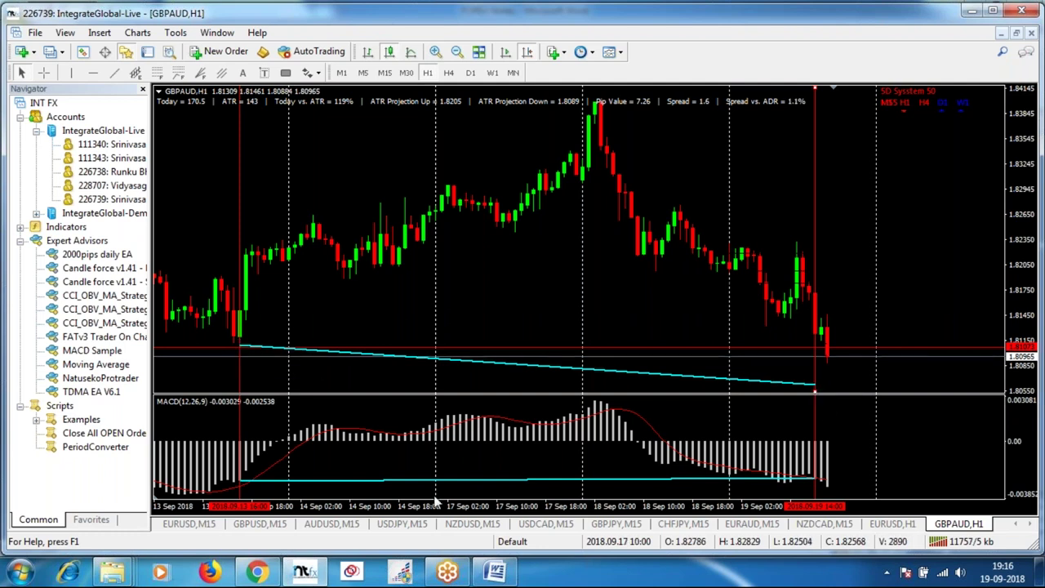
# Review the 13–19 Sep candles and MACD trendlines on the GBPAUD H1 chart.
pyautogui.moveTo(240, 487)
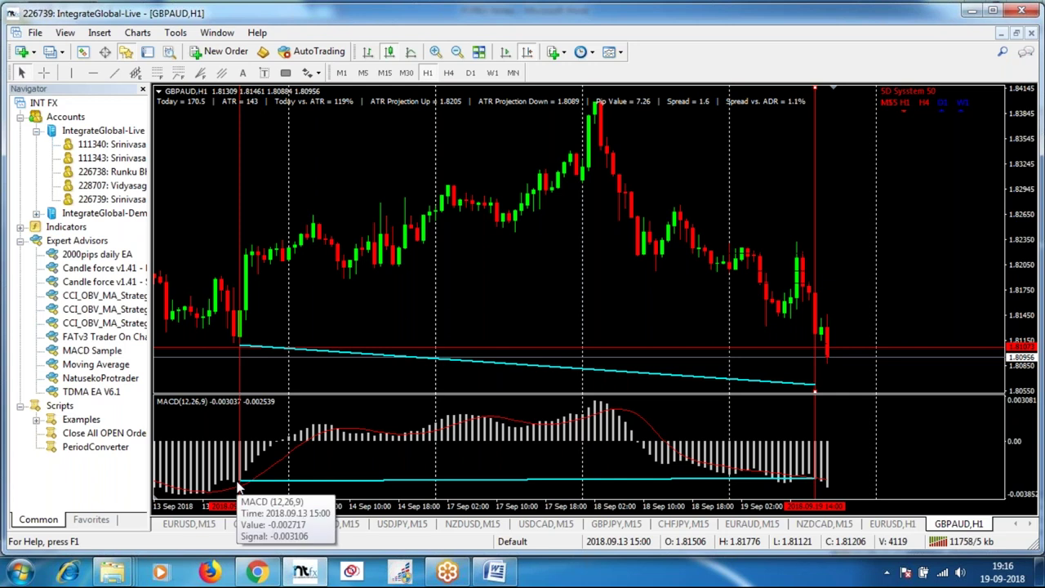
pyautogui.moveTo(820, 487)
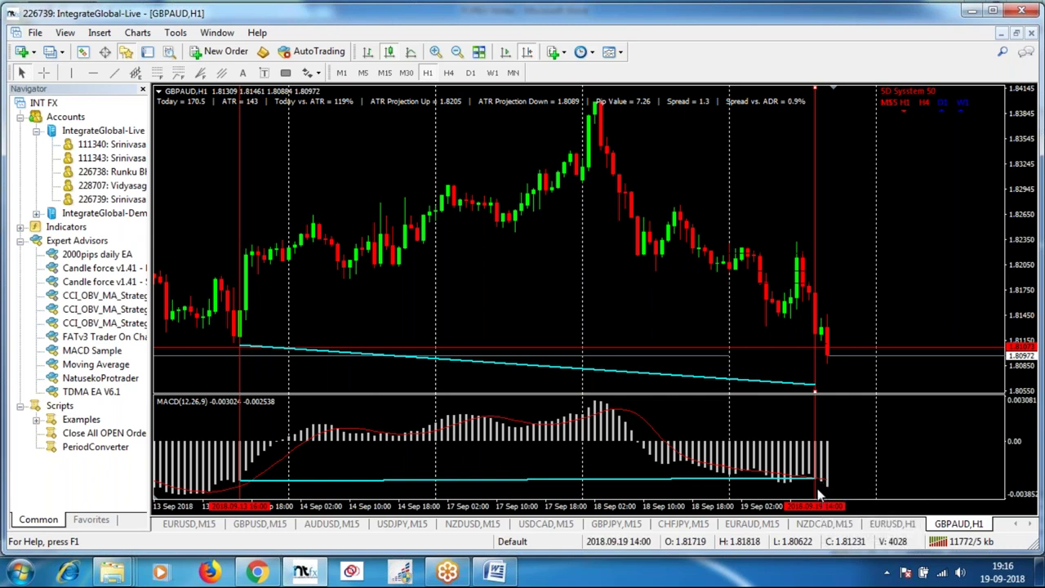
pyautogui.moveTo(790, 384)
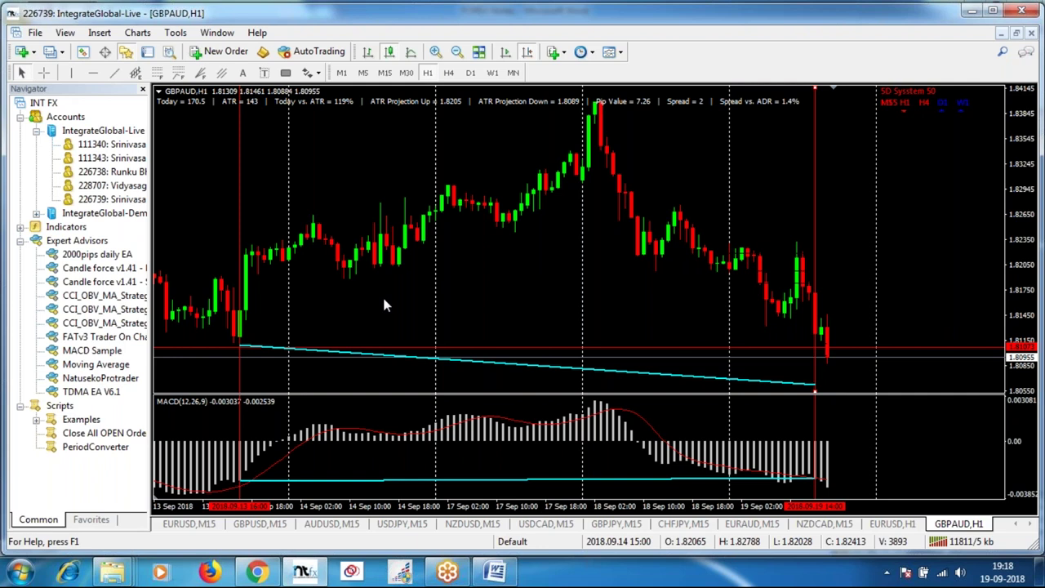
# Move the GBPAUD H1 chart back so 28 Jun–5 Jul 2018 is in view.
pyautogui.scroll(-10, 519, 284)
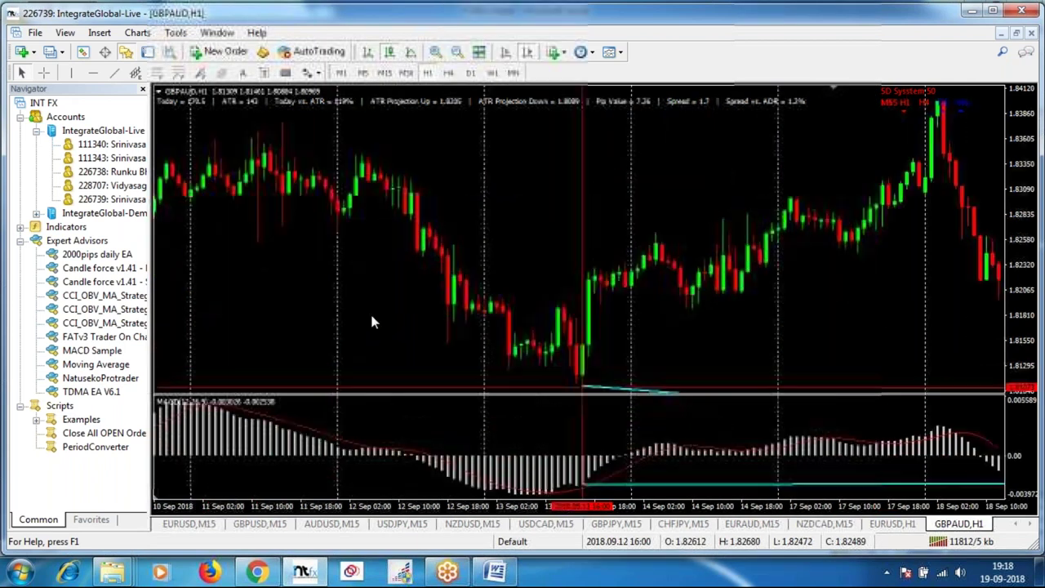
pyautogui.scroll(-15, 372, 323)
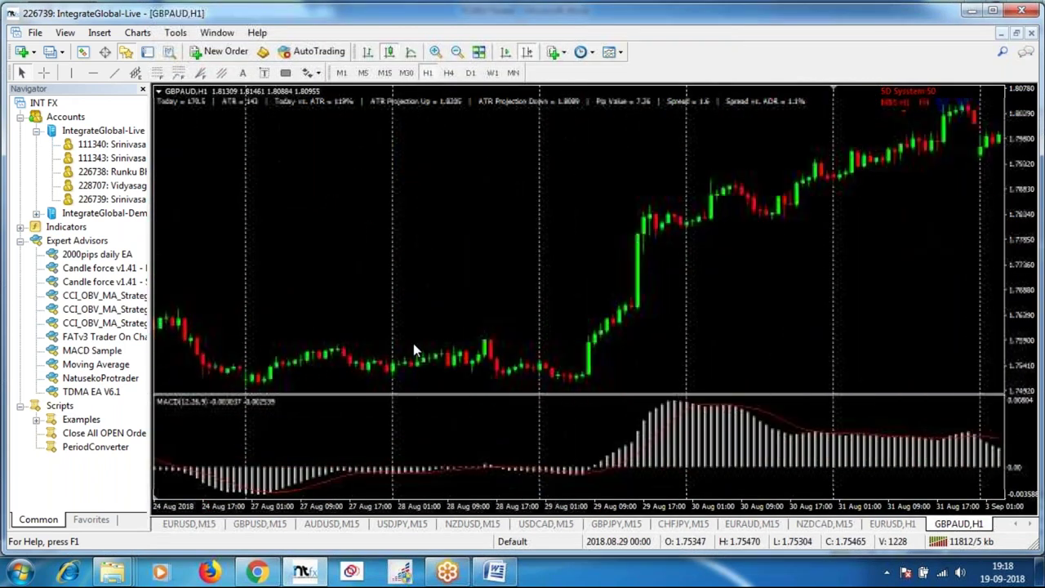
pyautogui.scroll(-15, 413, 343)
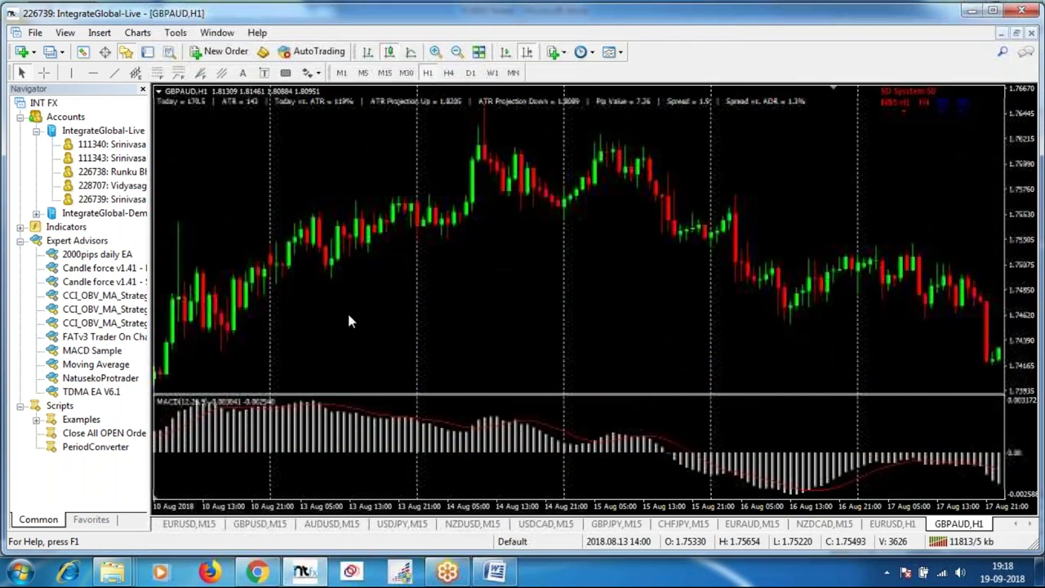
pyautogui.scroll(-15, 413, 327)
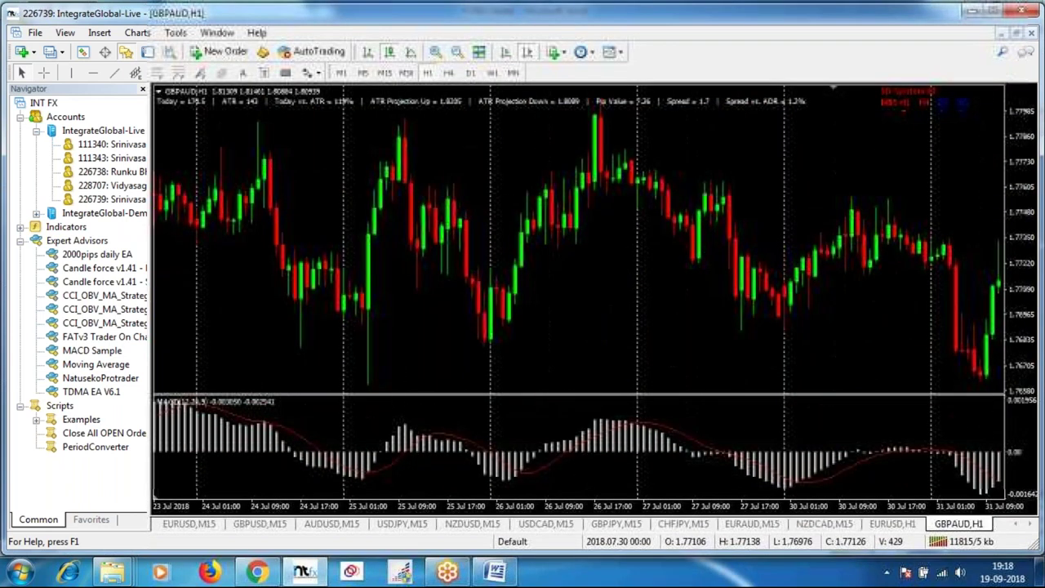
pyautogui.scroll(-10, 452, 343)
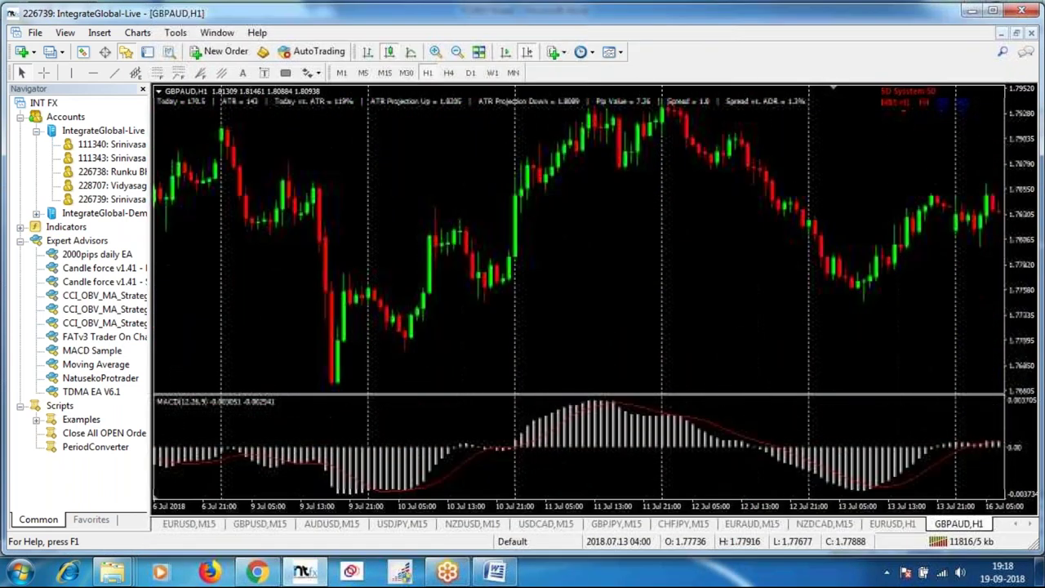
pyautogui.scroll(-10, 629, 328)
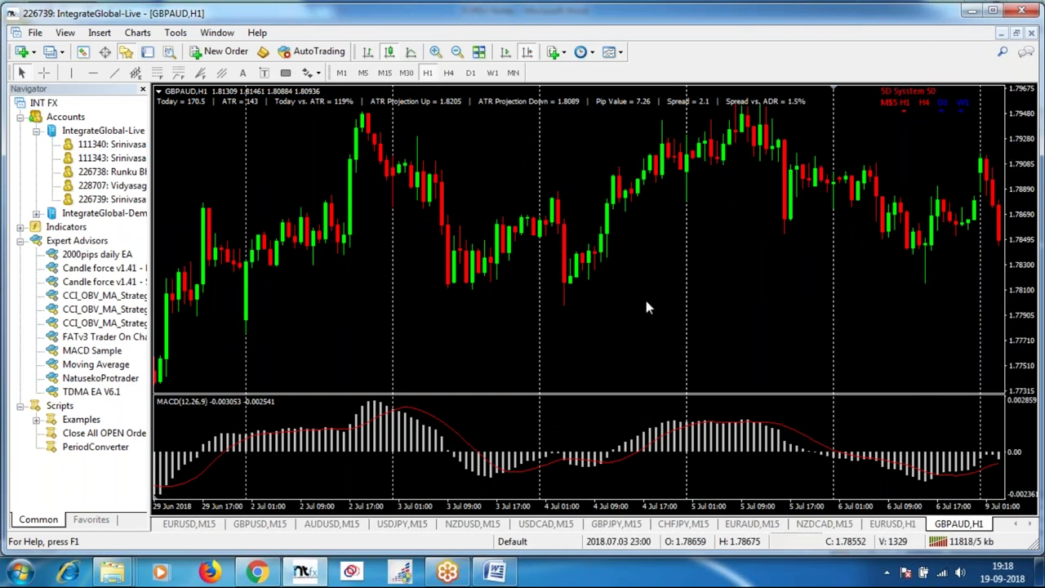
pyautogui.moveTo(540, 299); pyautogui.dragTo(823, 304)
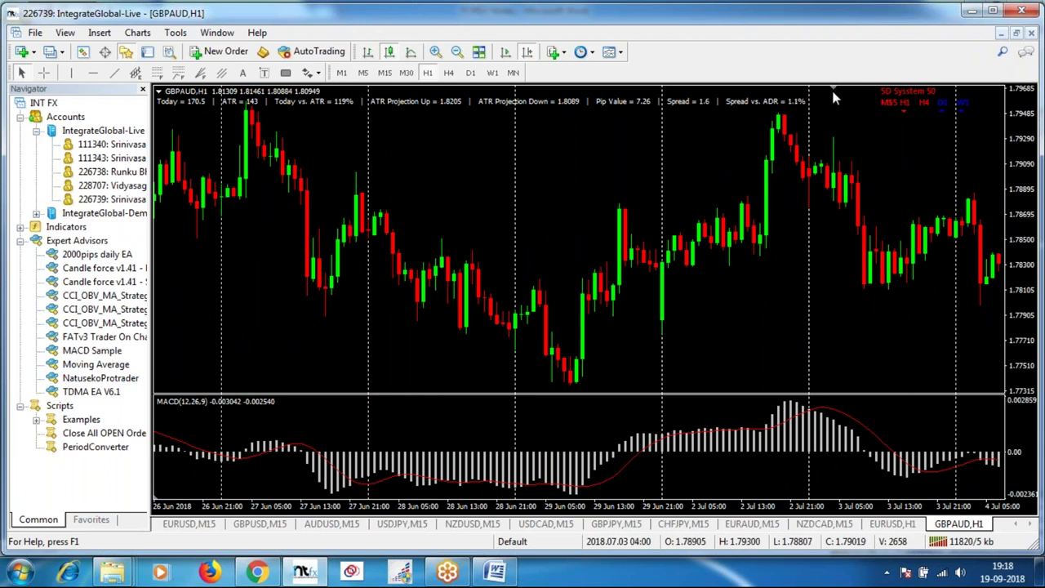
pyautogui.scroll(3, 796, 181)
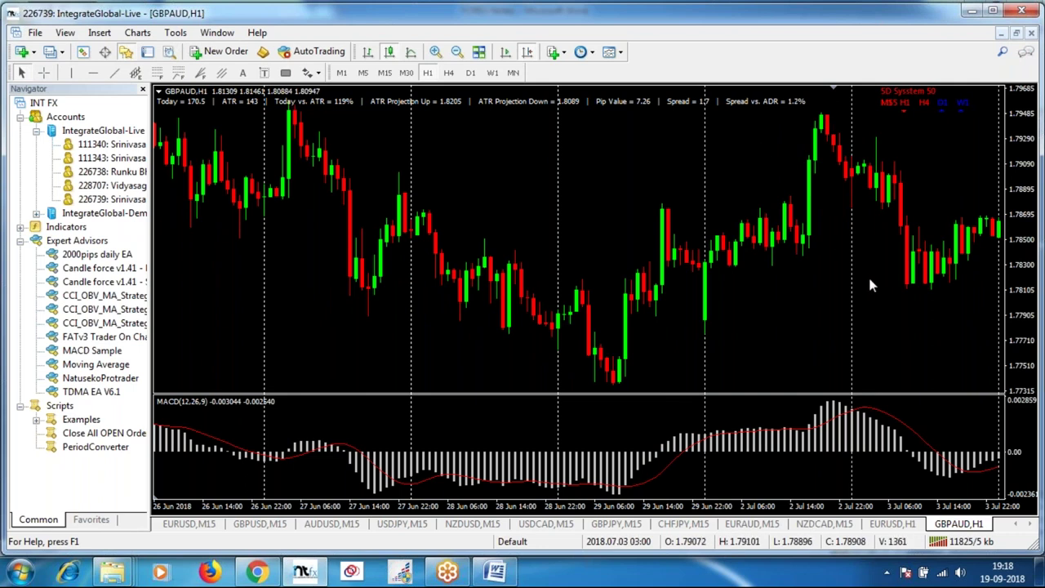
pyautogui.scroll(-3, 869, 285)
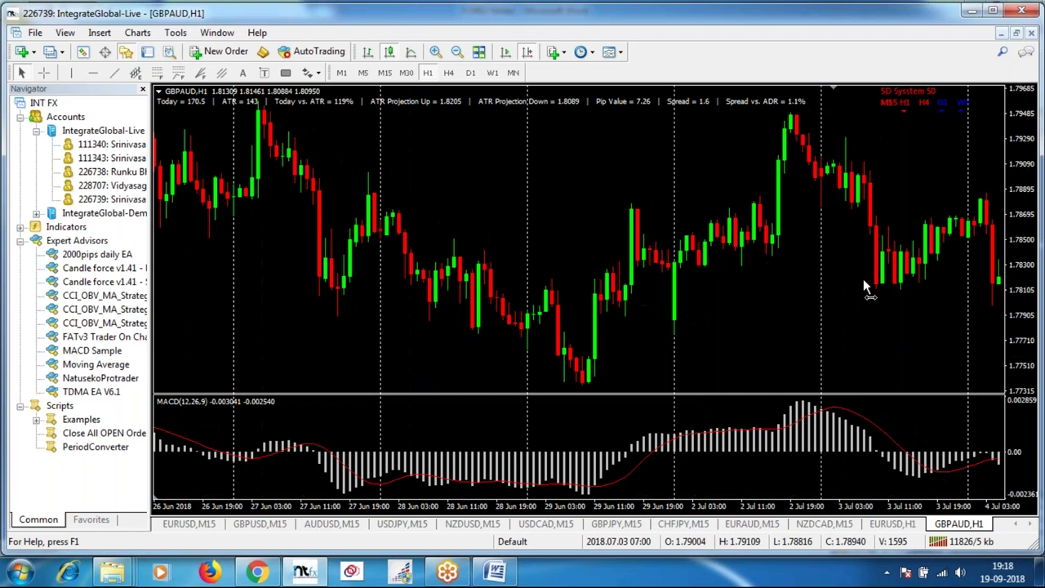
pyautogui.scroll(-1, 859, 288)
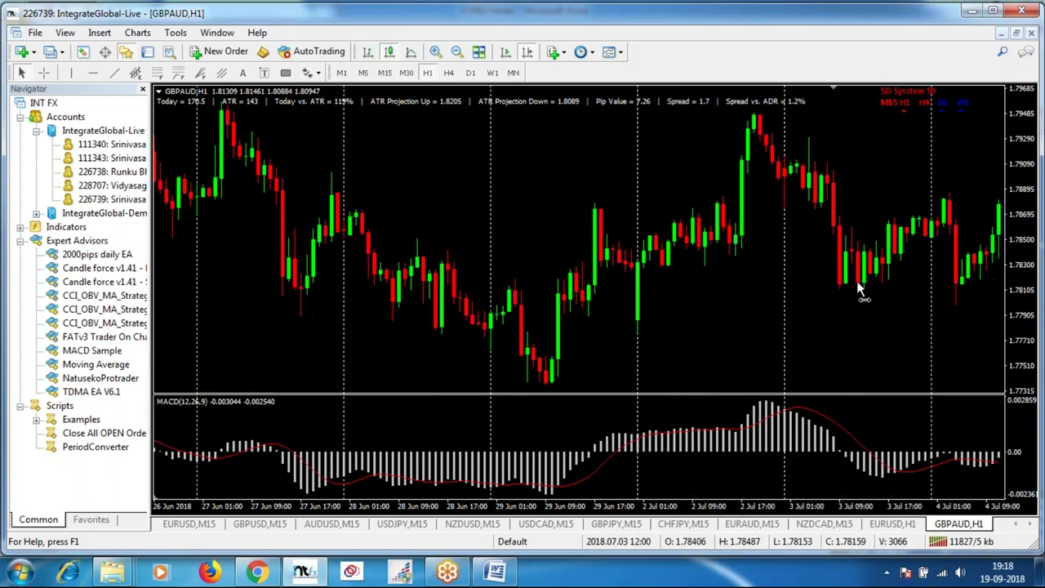
pyautogui.scroll(-2, 854, 284)
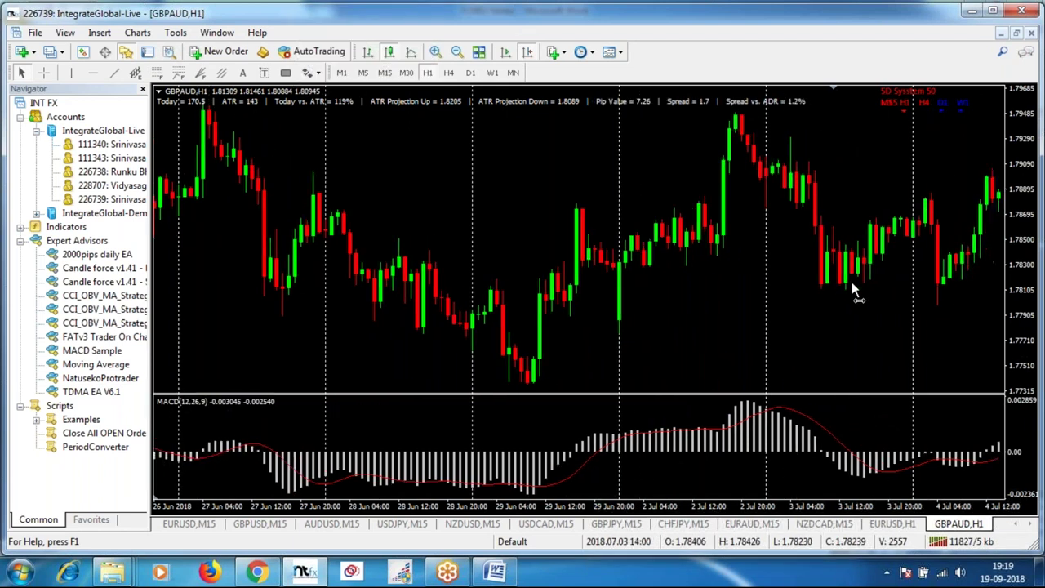
pyautogui.scroll(-2, 852, 284)
pyautogui.scroll(-1, 851, 282)
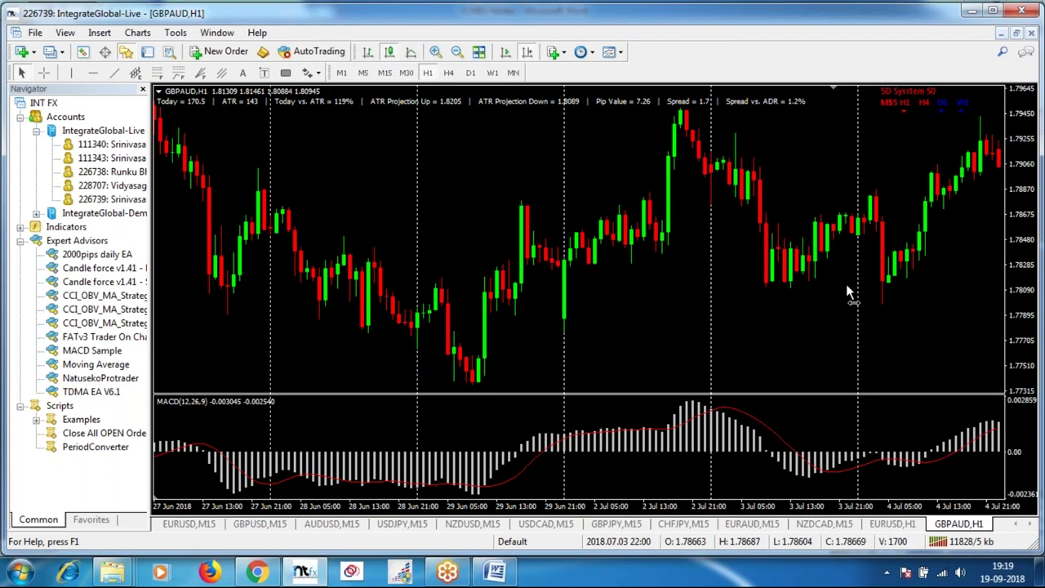
pyautogui.scroll(-4, 847, 286)
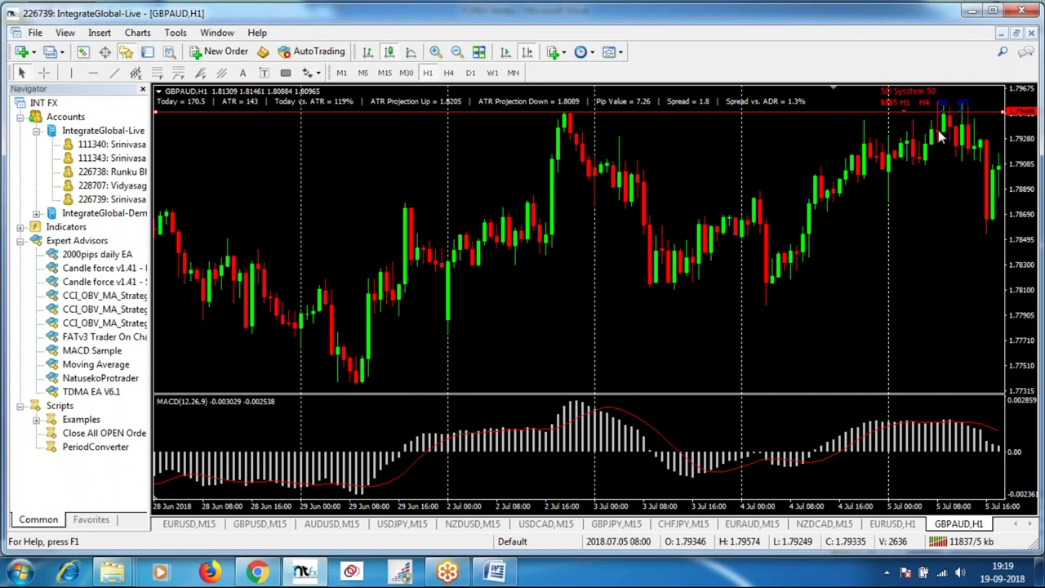
pyautogui.moveTo(940, 141)
# Join the 2 Jul and 5 Jul highs with a trendline, marking 2 Jul 19:00 and 5 Jul 08:00 with vertical lines.
pyautogui.click(114, 72)
pyautogui.moveTo(565, 115); pyautogui.dragTo(940, 104)
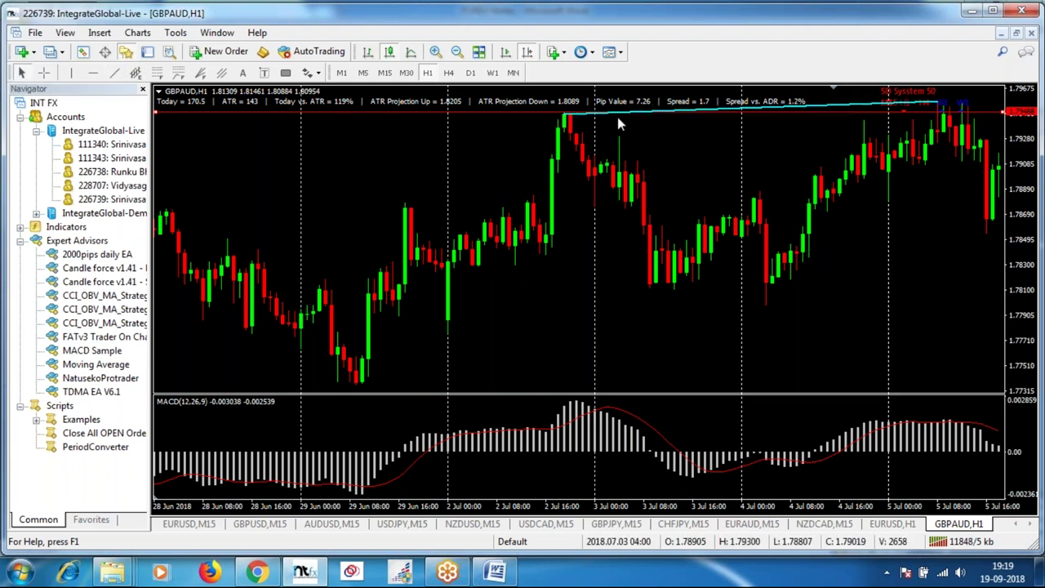
pyautogui.click(71, 71)
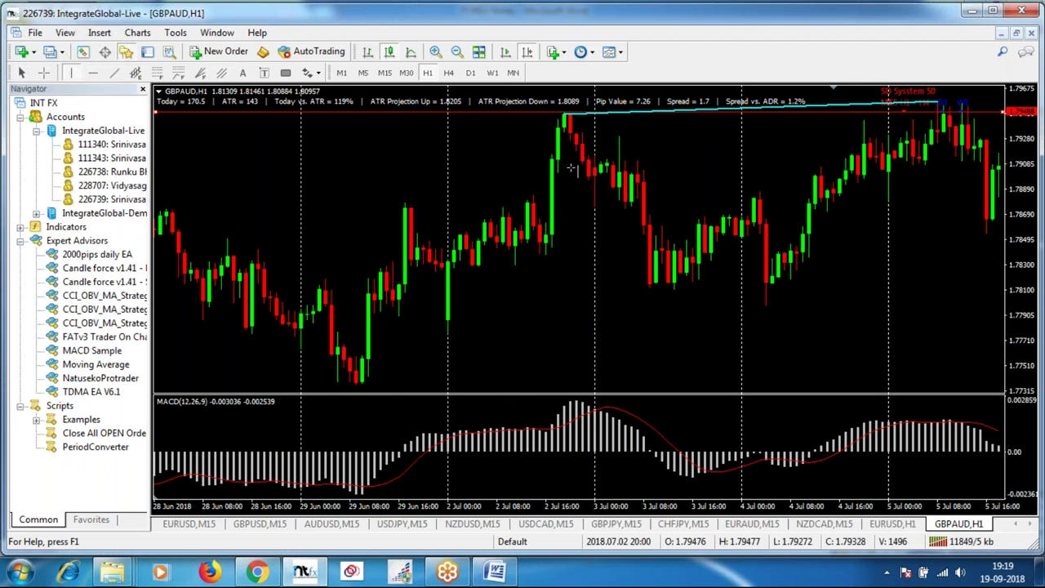
pyautogui.click(564, 127)
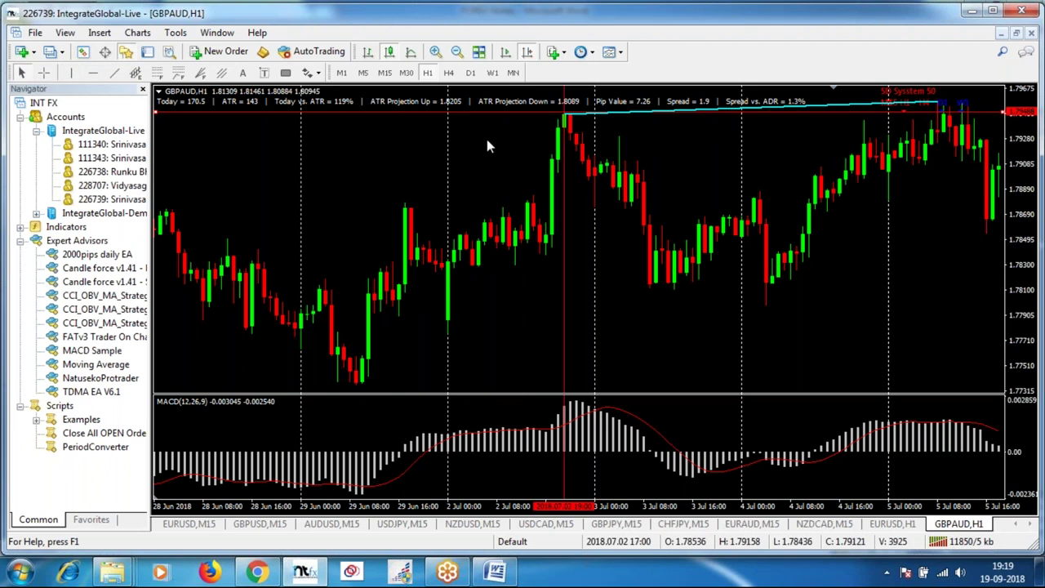
pyautogui.click(71, 72)
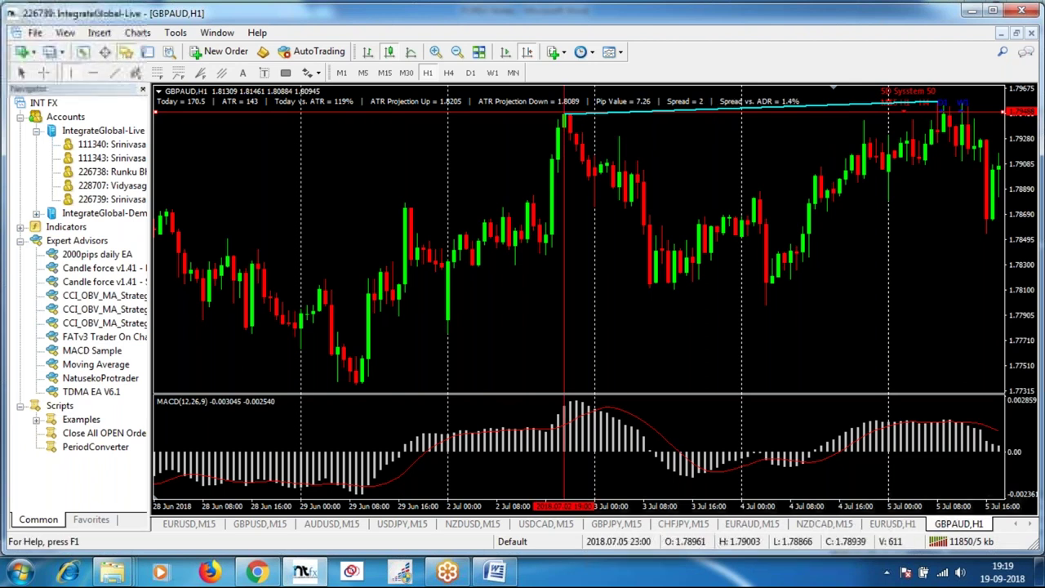
pyautogui.click(938, 133)
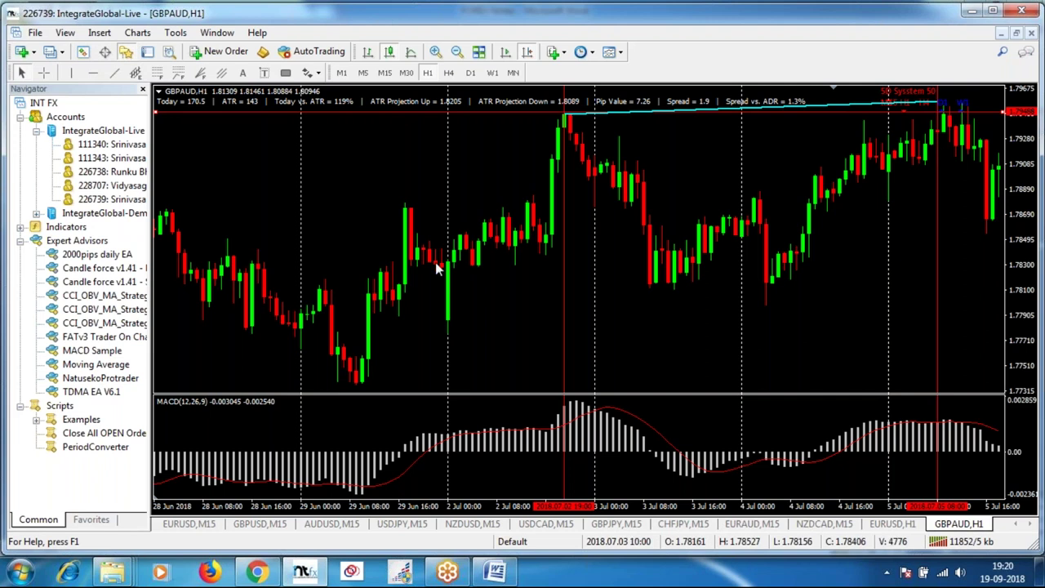
pyautogui.click(115, 72)
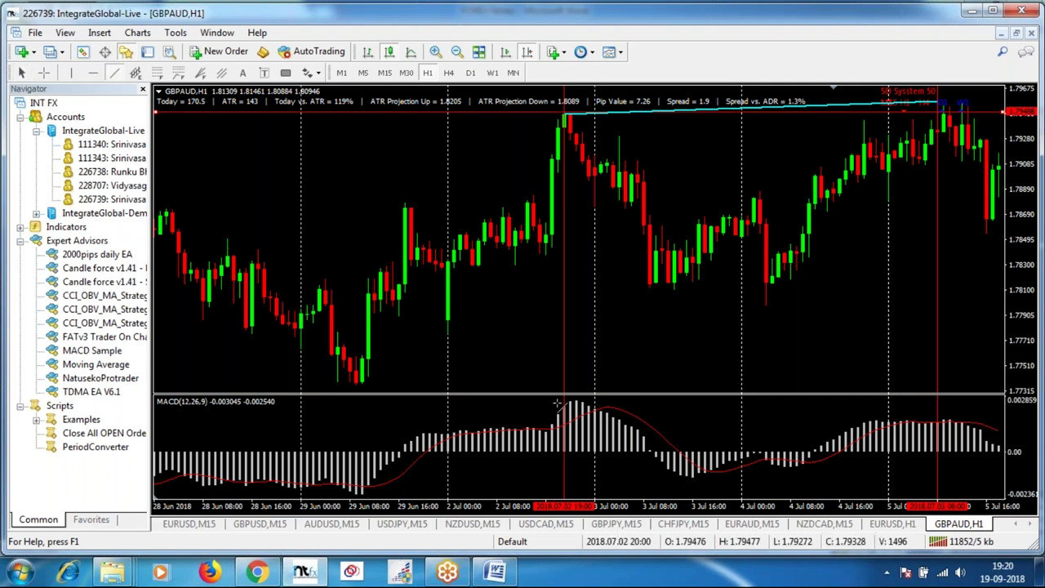
# Draw a trendline in the MACD pane from the 2 Jul peak down to the 5 Jul peak.
pyautogui.moveTo(564, 406); pyautogui.dragTo(937, 423)
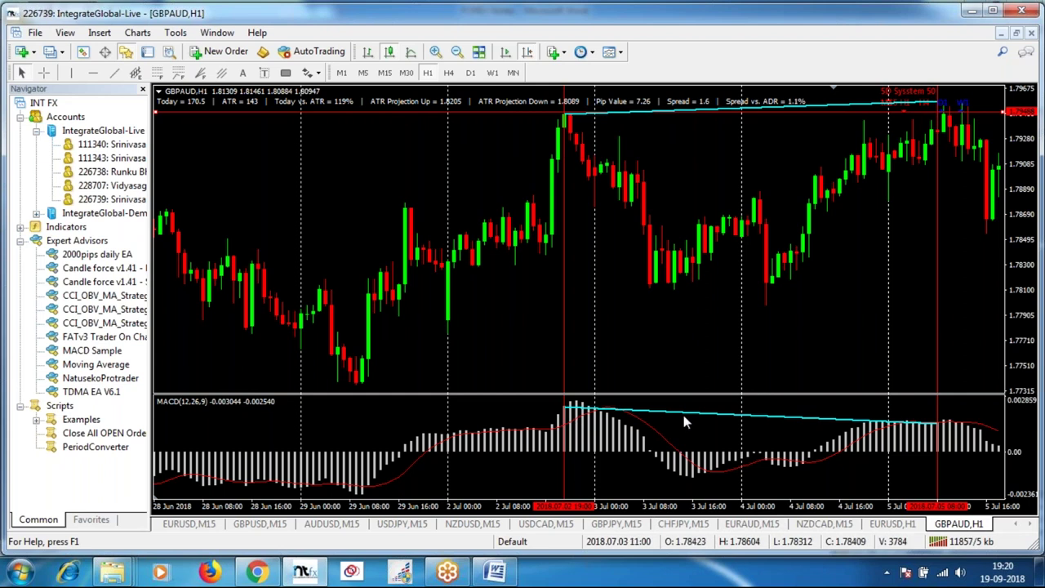
pyautogui.moveTo(948, 436)
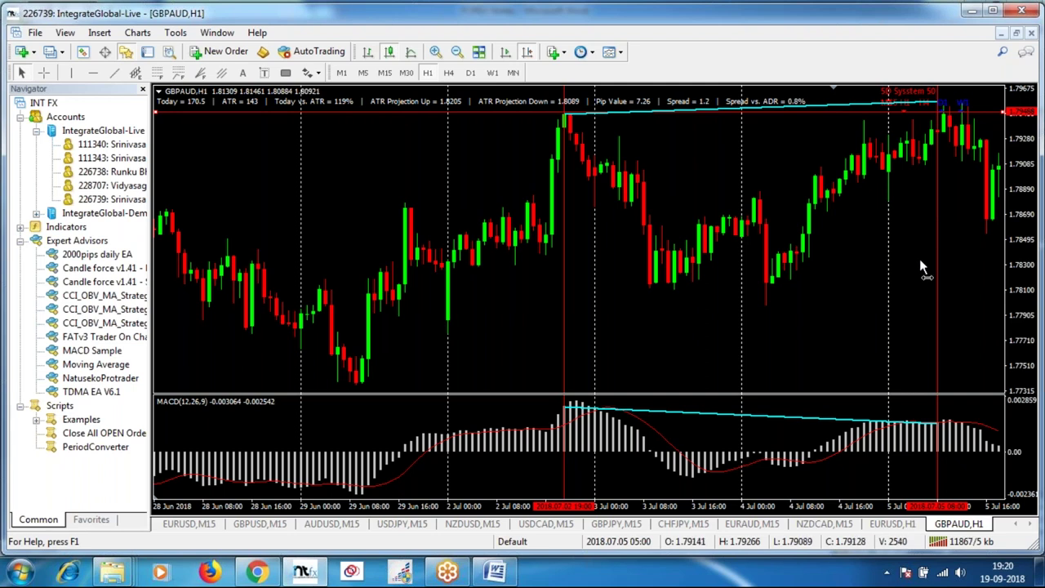
# Scroll the chart so it ends a few hourly bars past the 5 Jul 08:00 line.
pyautogui.scroll(3, 919, 259)
pyautogui.scroll(1, 925, 257)
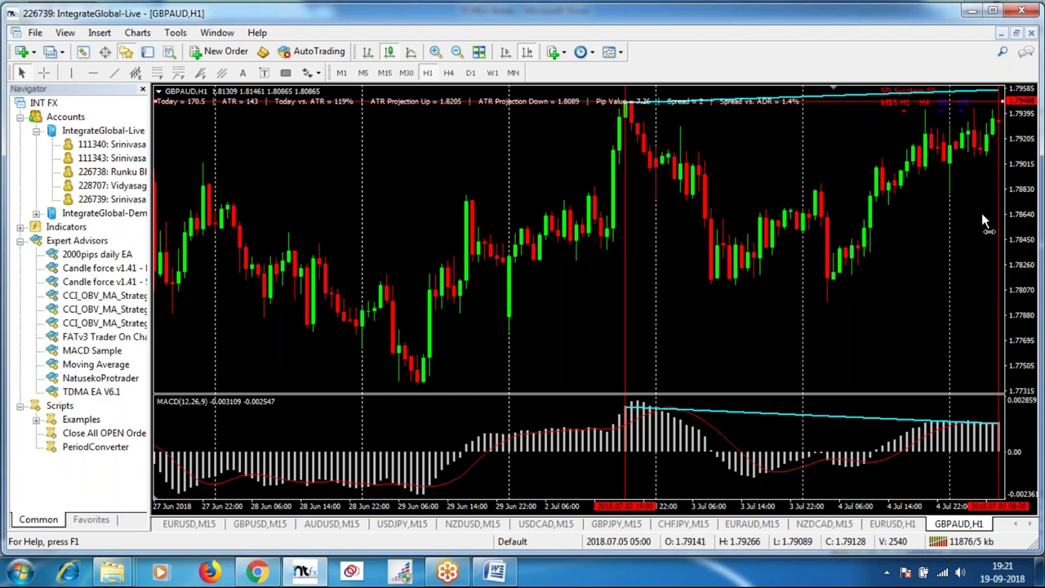
pyautogui.scroll(-1, 981, 218)
pyautogui.scroll(-1, 980, 220)
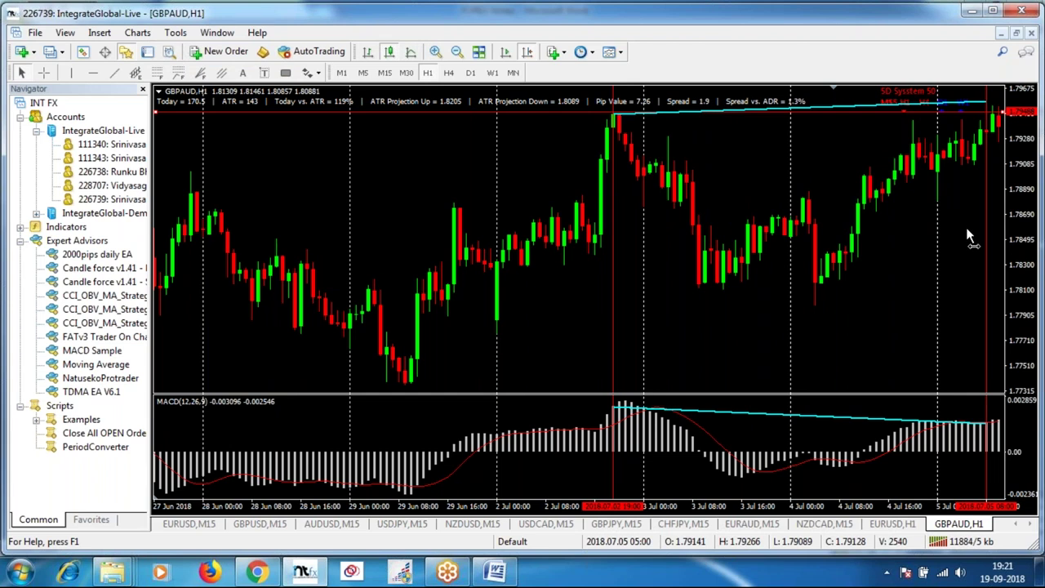
pyautogui.scroll(-1, 965, 228)
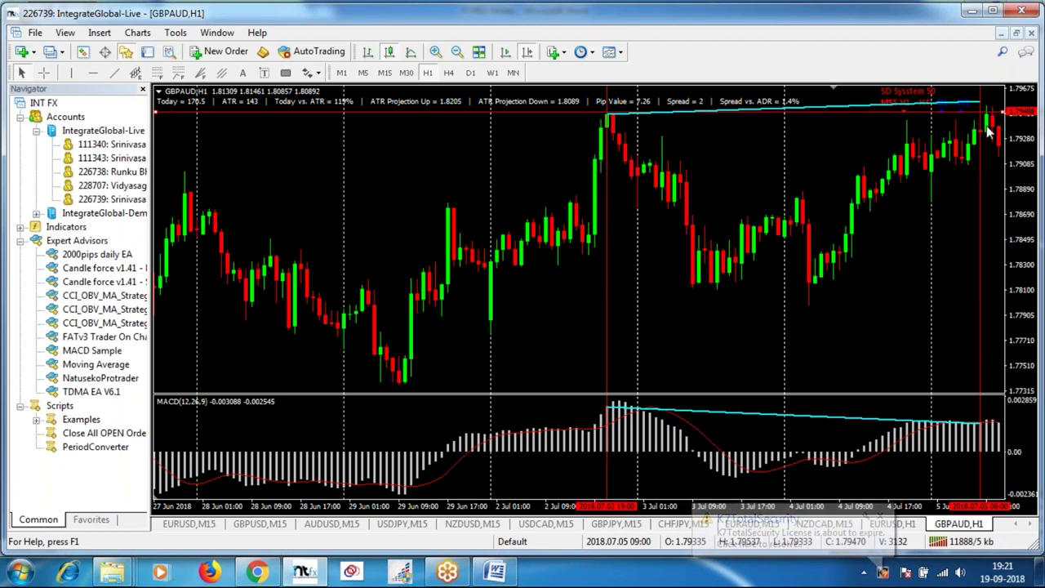
pyautogui.moveTo(993, 127)
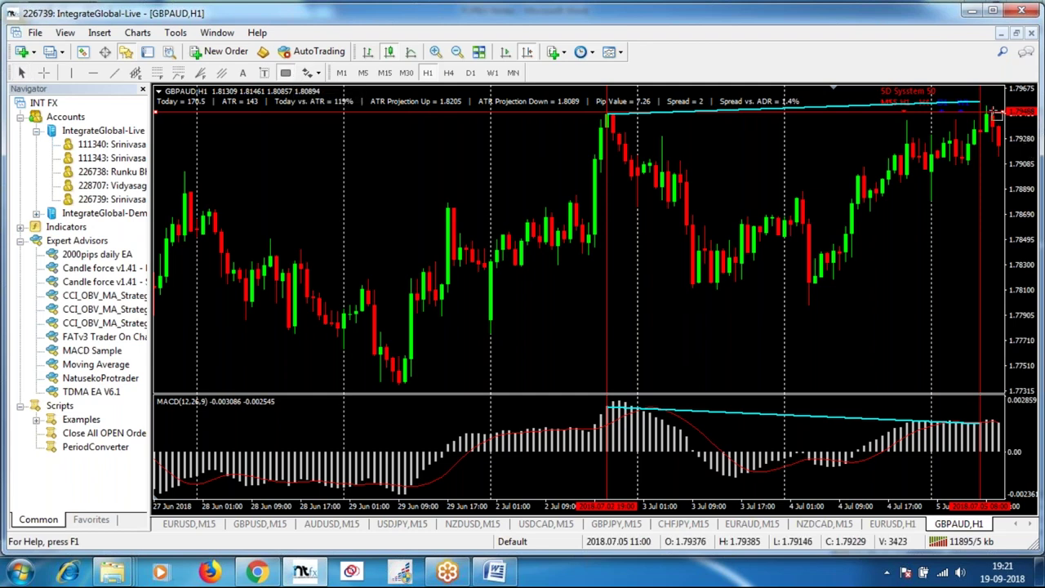
# Draw a rectangle over the latest candles past the 5 Jul marker and resize it to fit.
pyautogui.moveTo(988, 106); pyautogui.dragTo(996, 160)
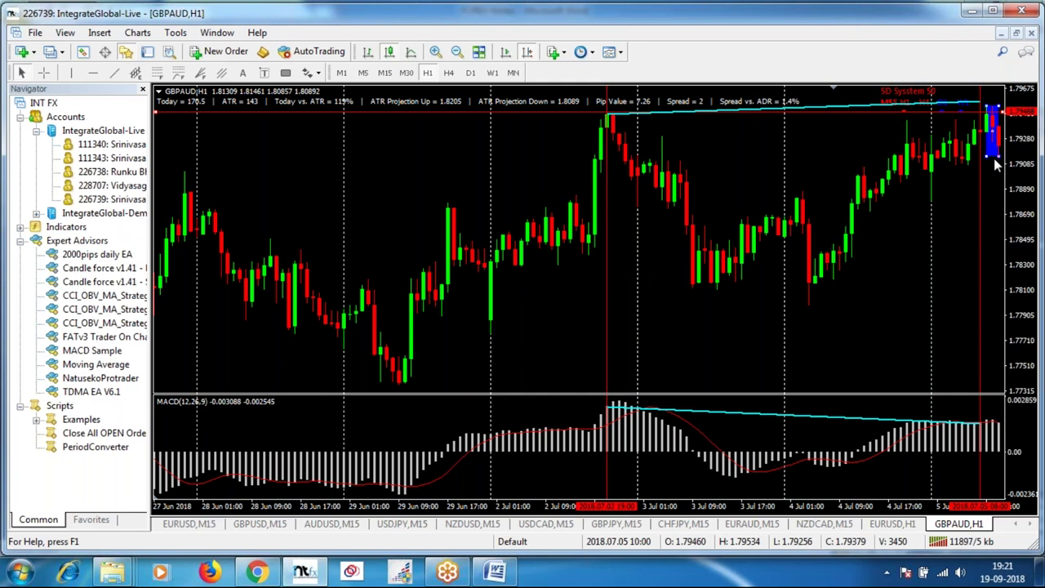
pyautogui.moveTo(1001, 163); pyautogui.dragTo(995, 139)
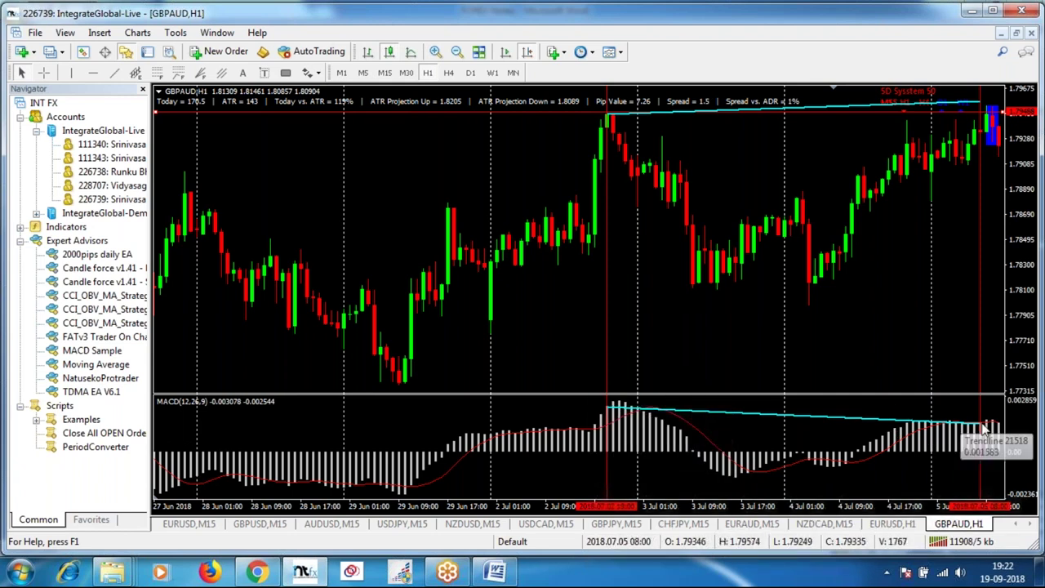
pyautogui.moveTo(987, 430)
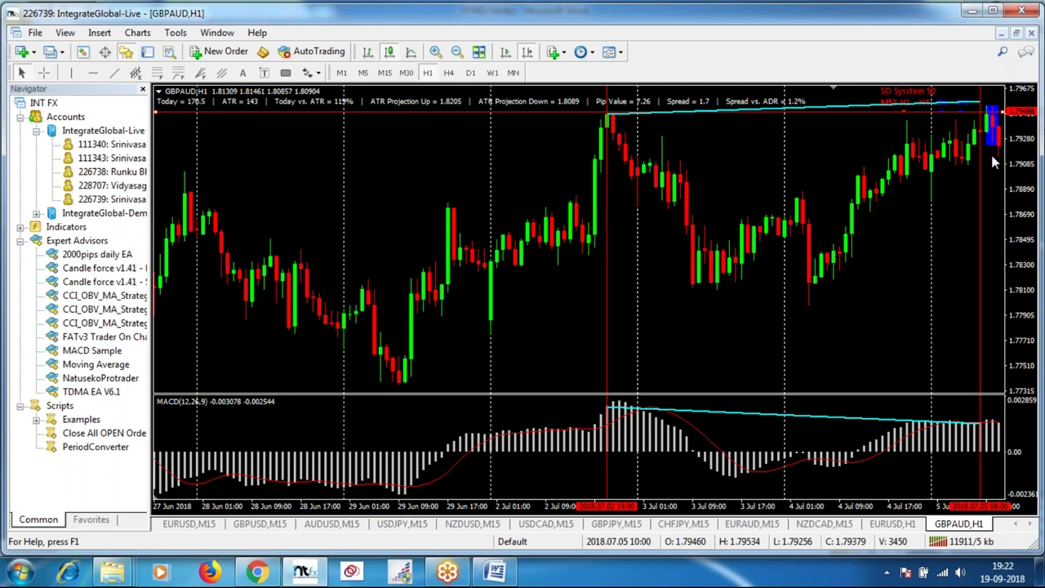
pyautogui.moveTo(1004, 155)
pyautogui.scroll(-1, 968, 189)
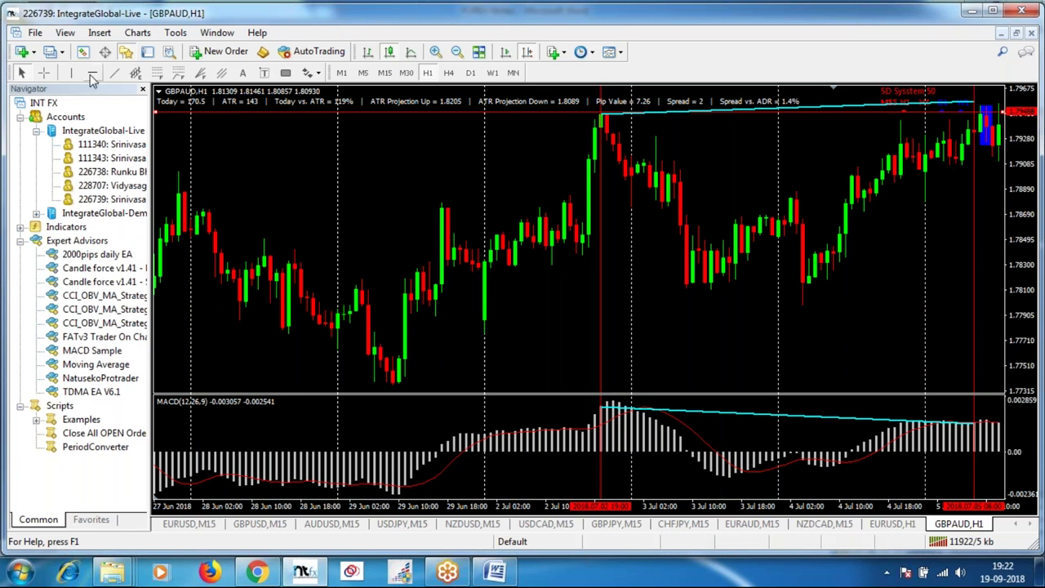
# Draw a red horizontal line at 1.79213 and nudge the vertical red marker one bar later.
pyautogui.click(1000, 146)
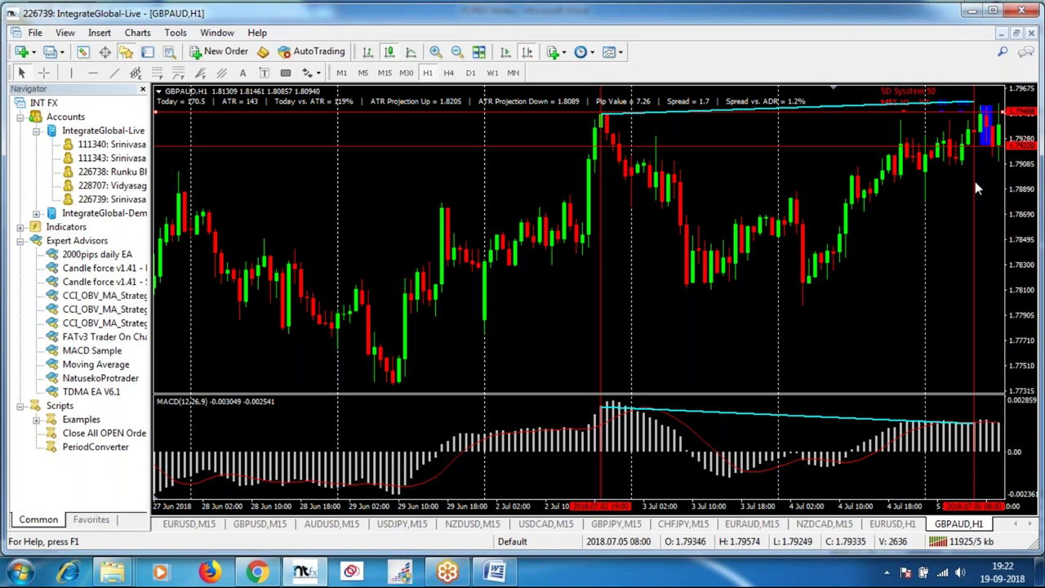
pyautogui.doubleClick(975, 175)
pyautogui.moveTo(975, 177); pyautogui.dragTo(996, 161)
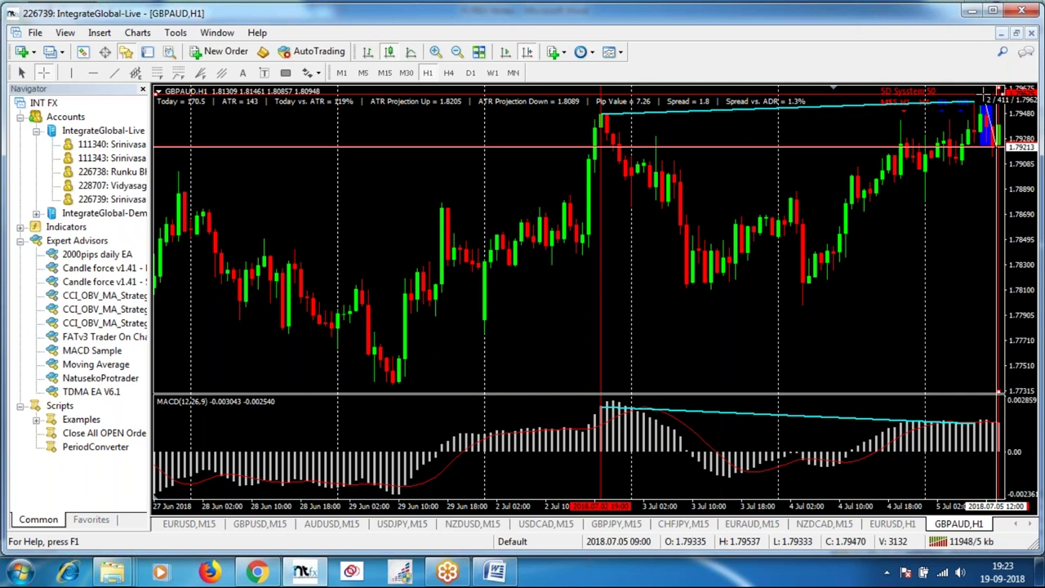
pyautogui.moveTo(986, 99); pyautogui.dragTo(928, 220)
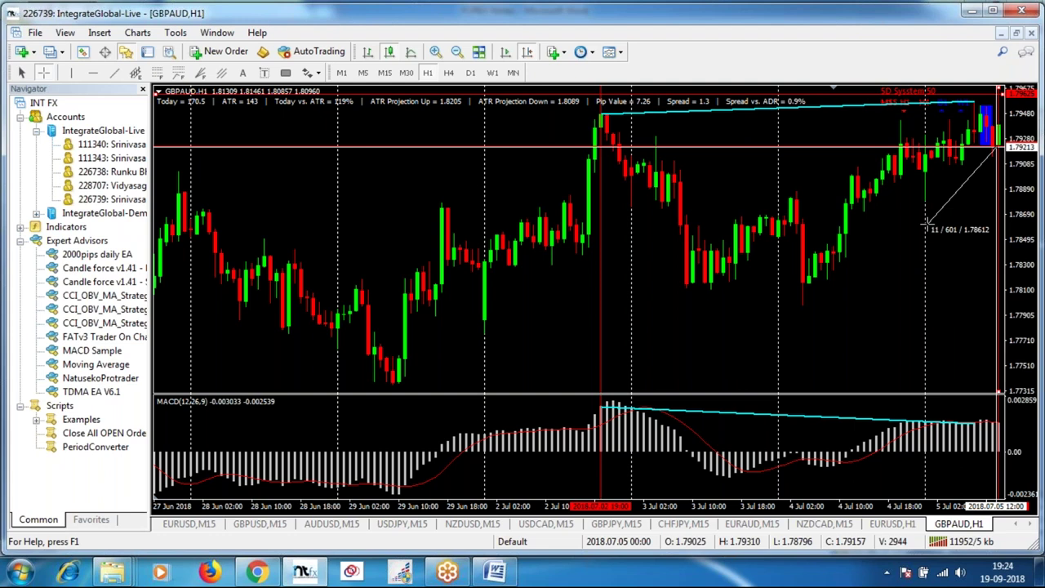
pyautogui.moveTo(929, 220); pyautogui.dragTo(980, 211)
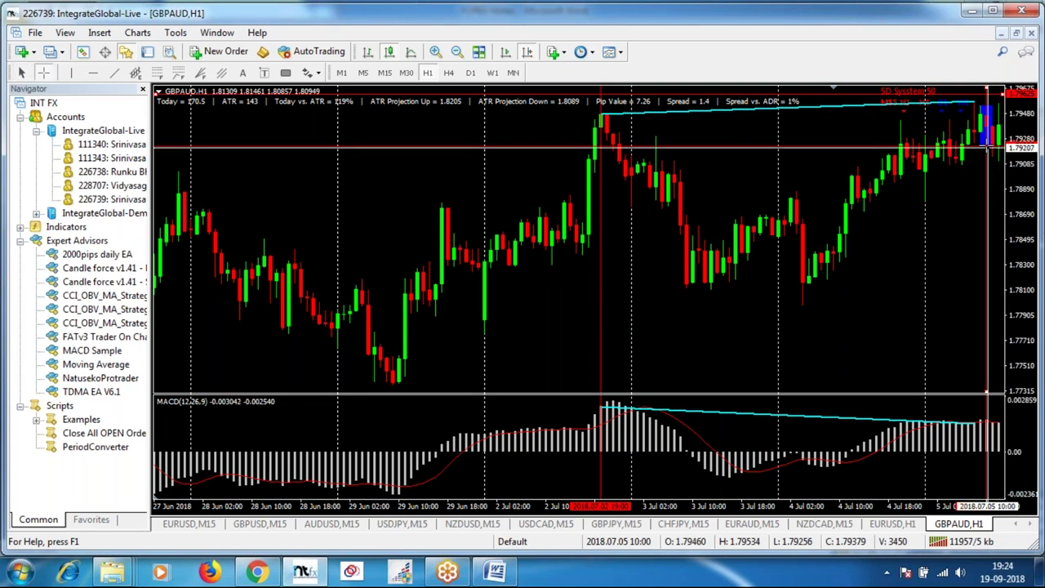
pyautogui.moveTo(986, 144); pyautogui.dragTo(998, 107)
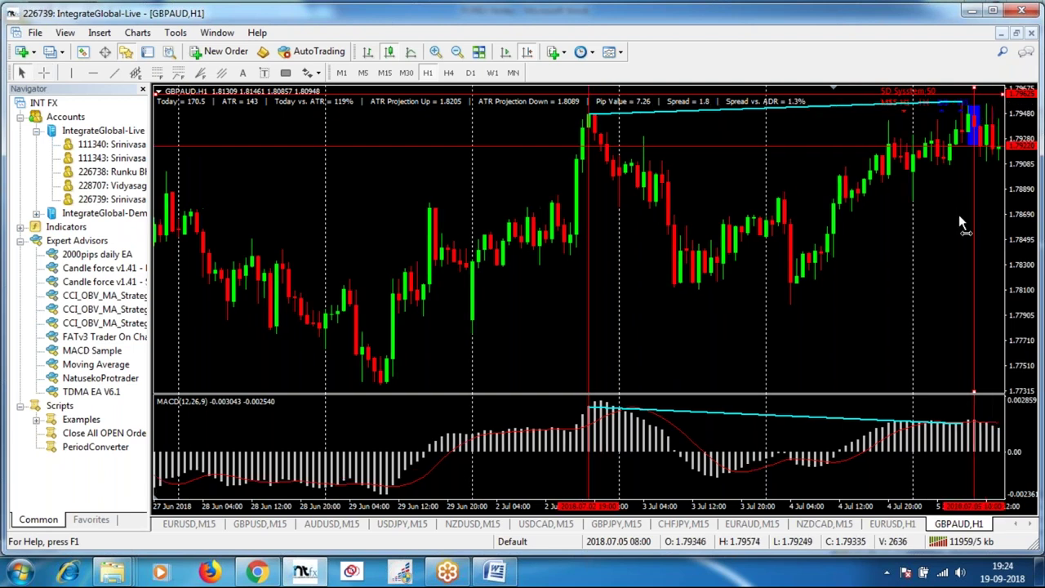
# Scroll past the 5 Jul entry, measure the roughly 600-point drop, then minimize MetaTrader 4.
pyautogui.scroll(-3, 956, 216)
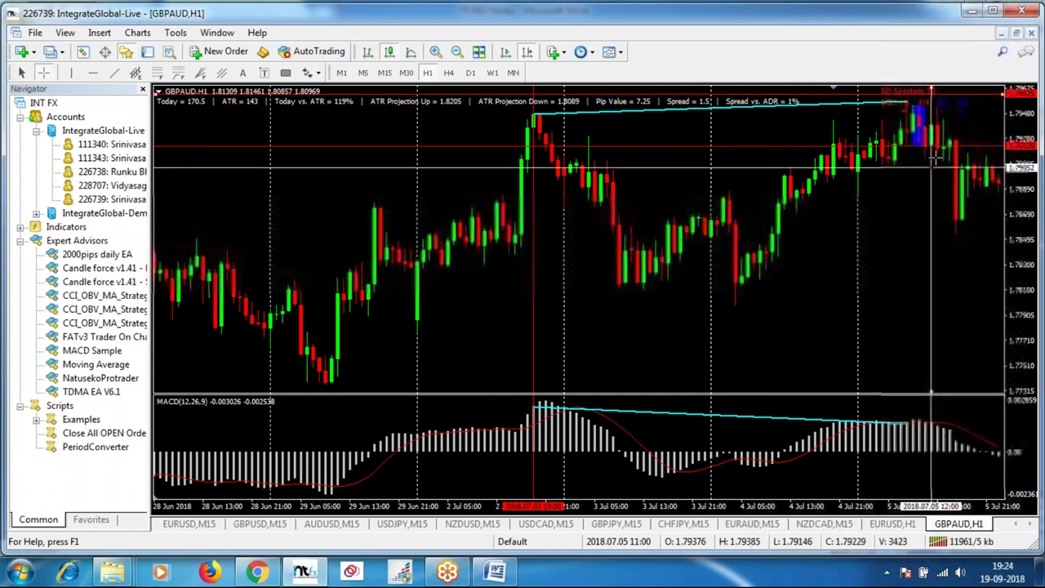
pyautogui.moveTo(951, 217); pyautogui.dragTo(965, 234)
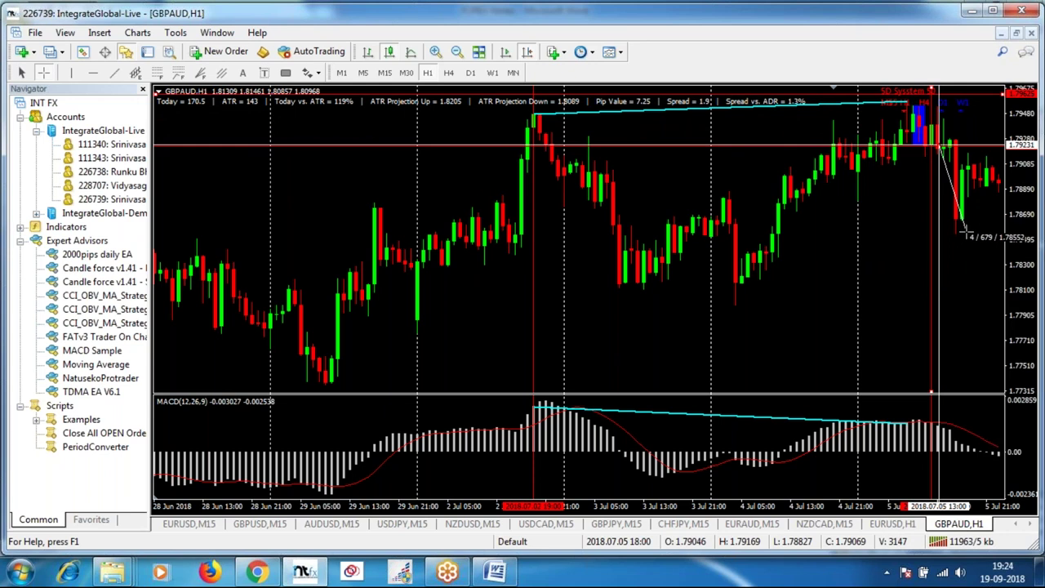
pyautogui.moveTo(965, 234); pyautogui.dragTo(963, 225)
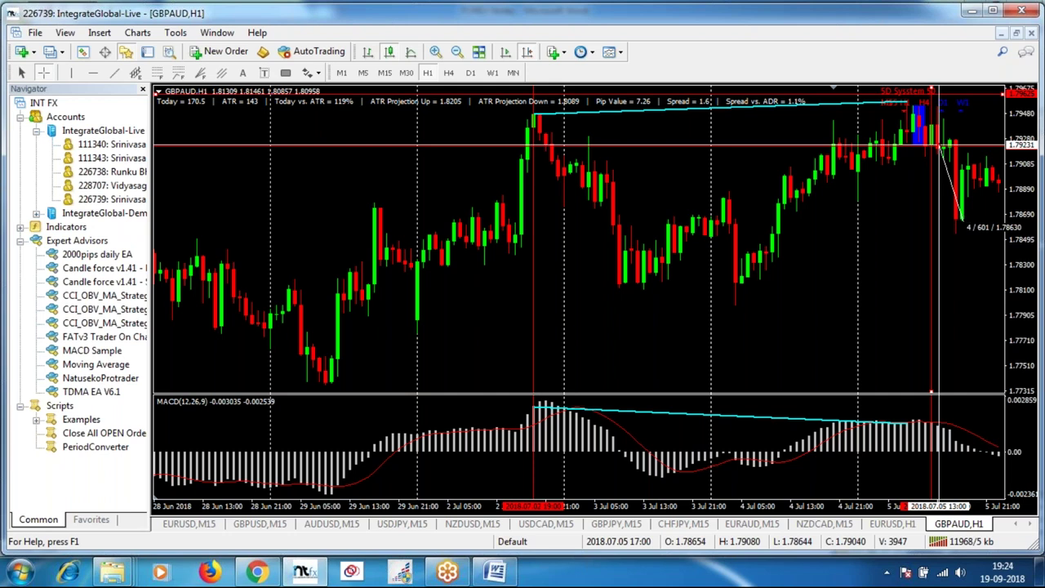
pyautogui.moveTo(962, 220); pyautogui.dragTo(962, 221)
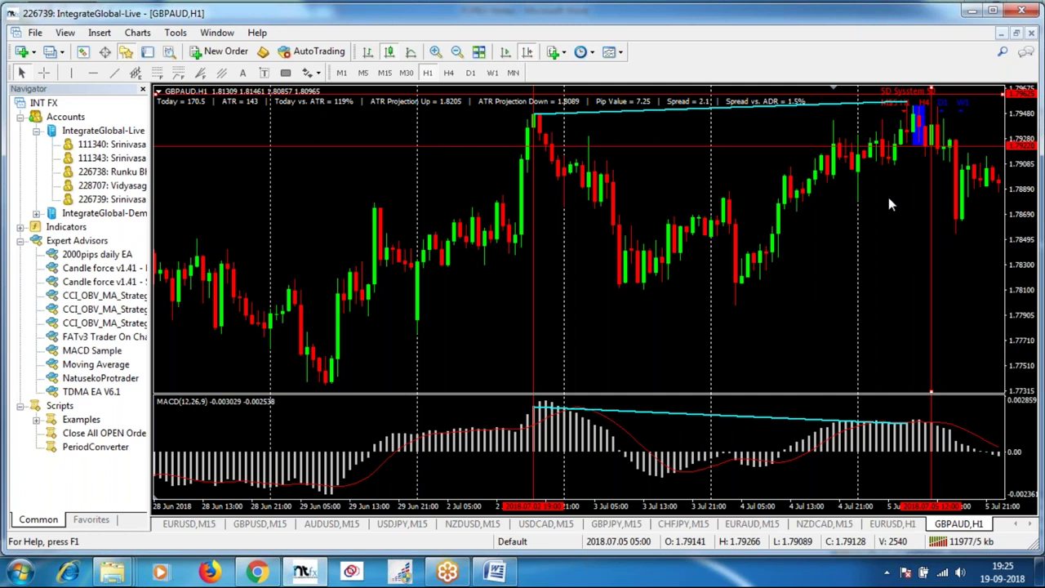
pyautogui.click(971, 15)
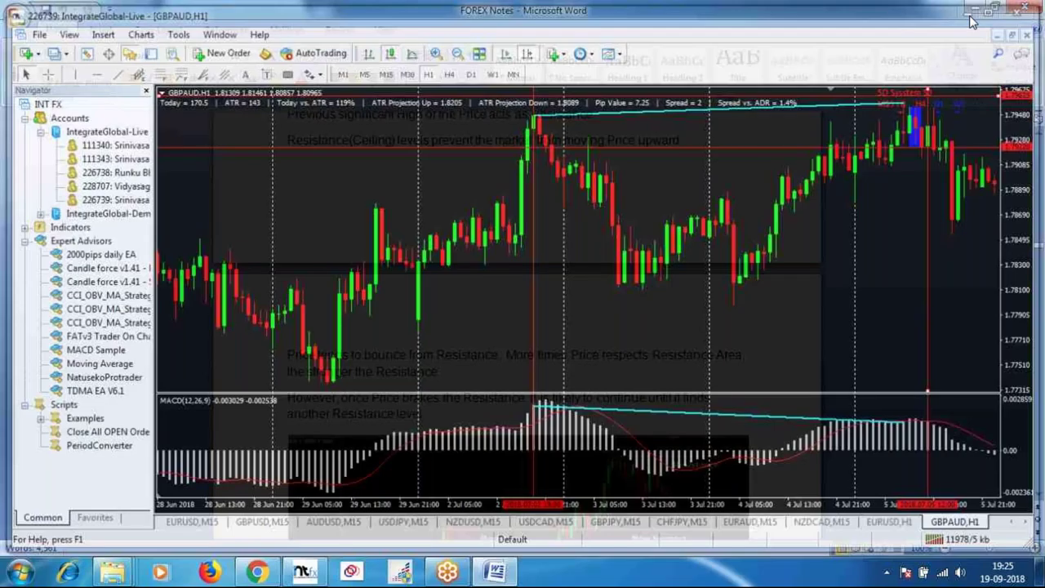
# Minimize Word, create a new desktop Excel worksheet named after the person, and open it.
pyautogui.click(977, 13)
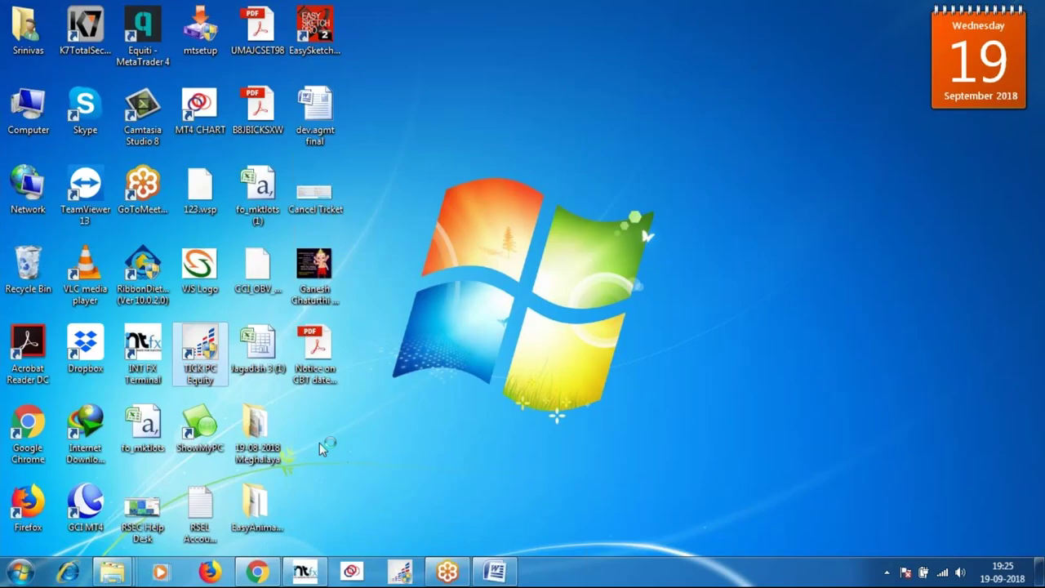
pyautogui.rightClick(320, 443)
pyautogui.moveTo(367, 374)
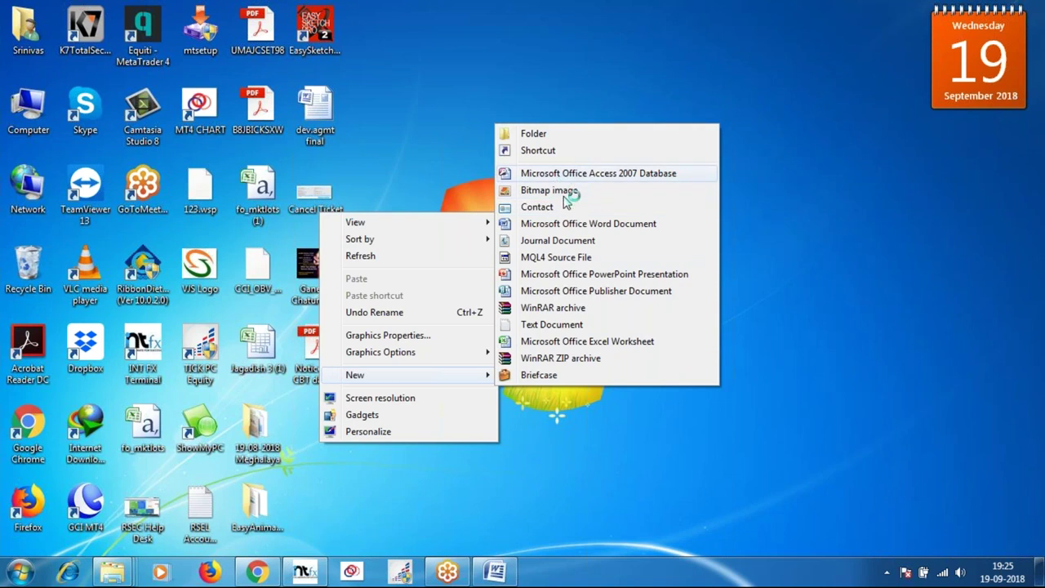
pyautogui.click(600, 342)
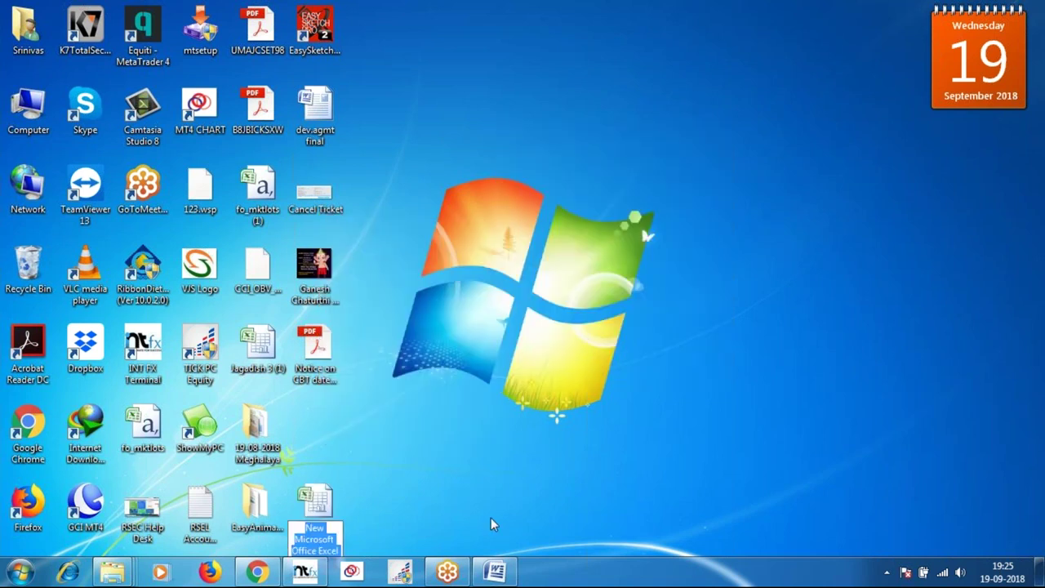
pyautogui.write('Dr')
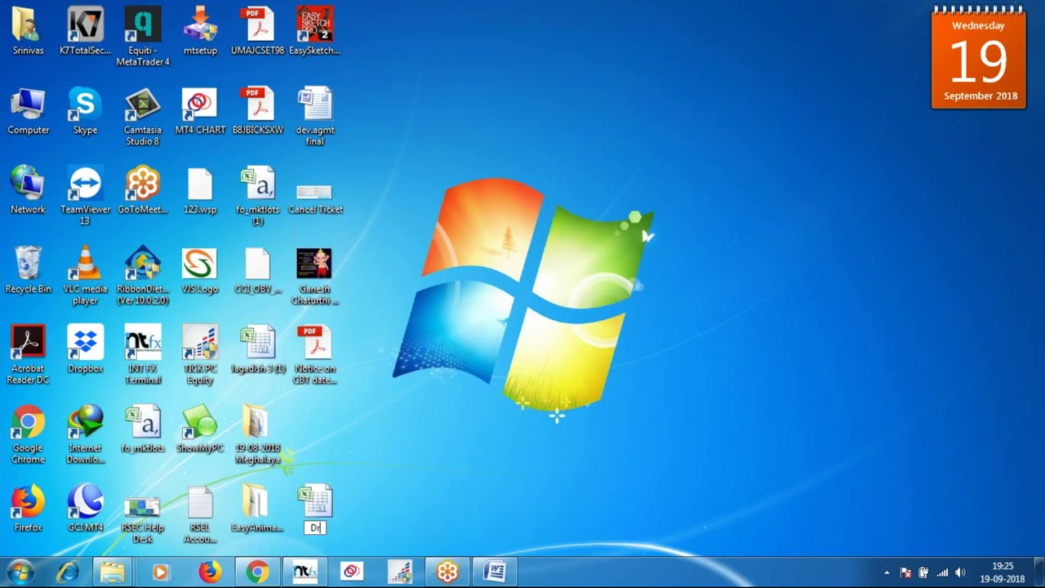
pyautogui.write(' Ramesh')
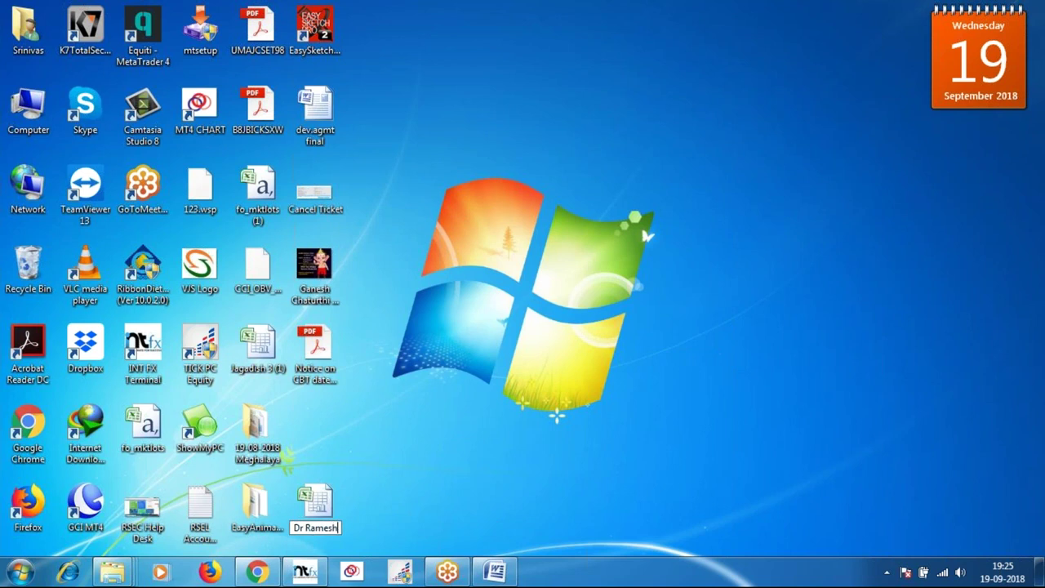
pyautogui.press('Return')
pyautogui.doubleClick(330, 499)
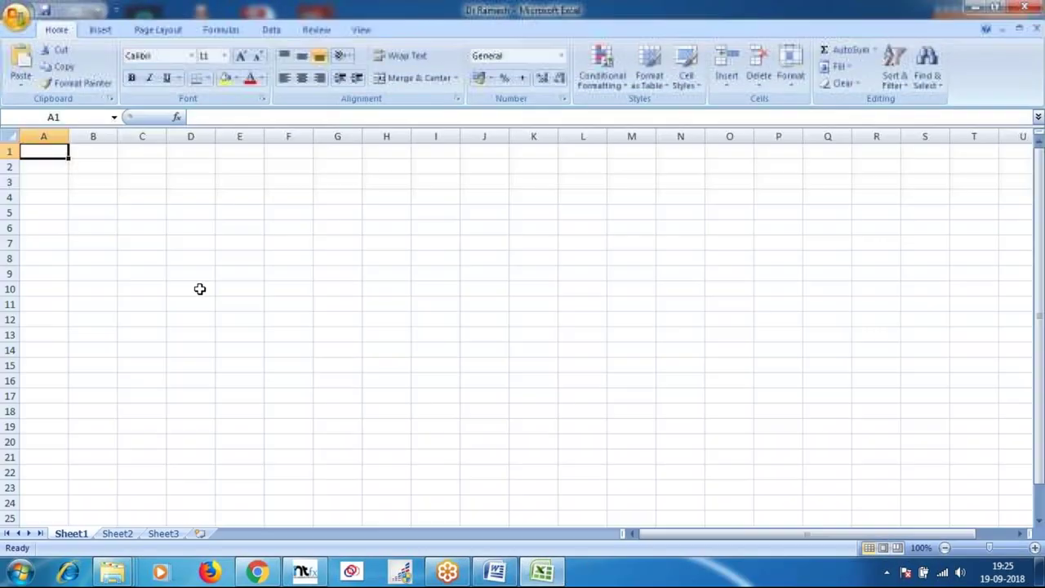
# Enter the headers Date, Time, Order, SL, TP and Result across A4:F4.
pyautogui.click(42, 196)
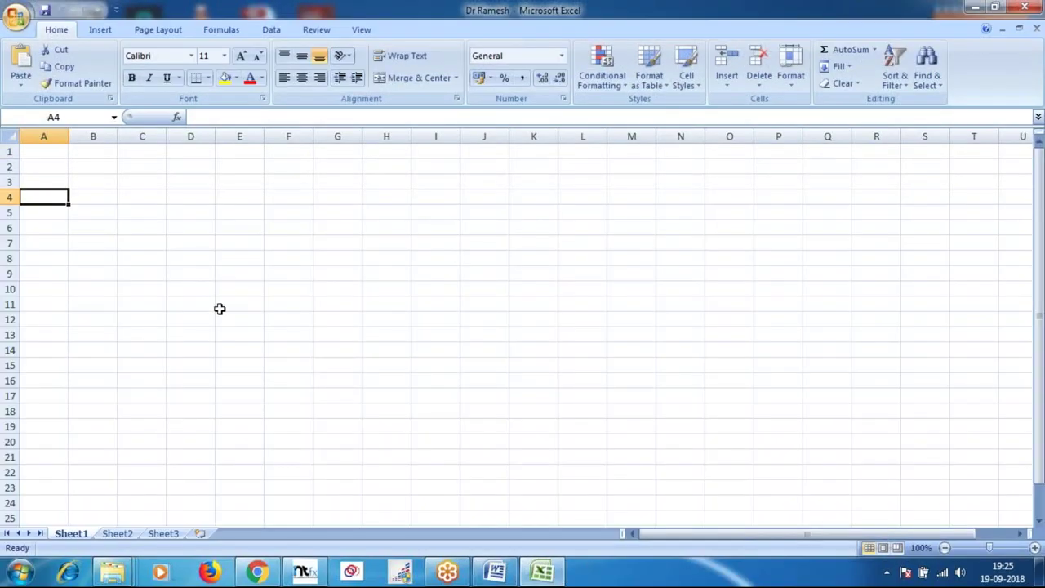
pyautogui.write('Dte')
pyautogui.press('BackSpace')
pyautogui.press('BackSpace')
pyautogui.write('ate')
pyautogui.press('Tab')
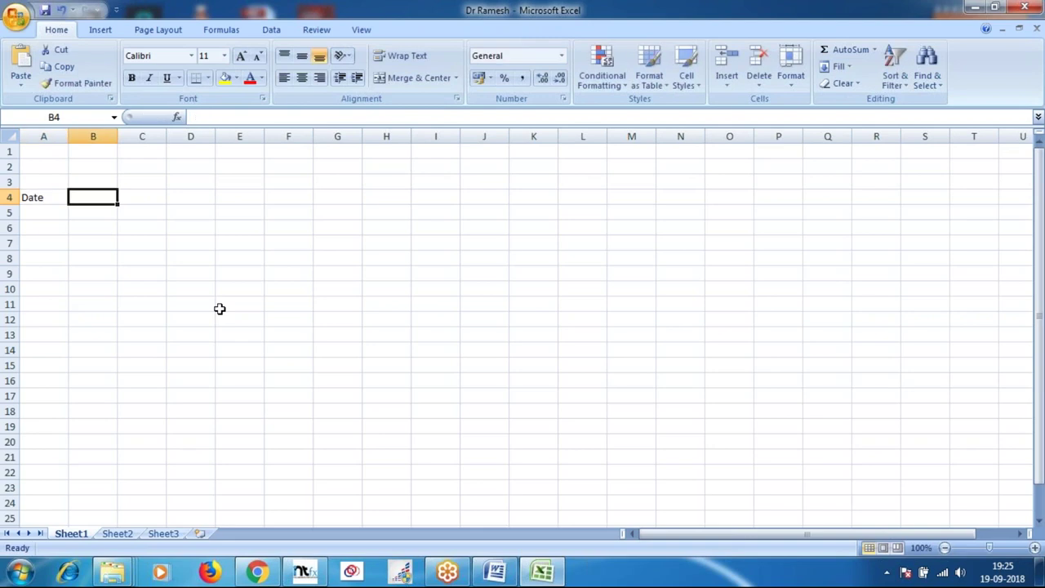
pyautogui.write('Time')
pyautogui.press('Tab')
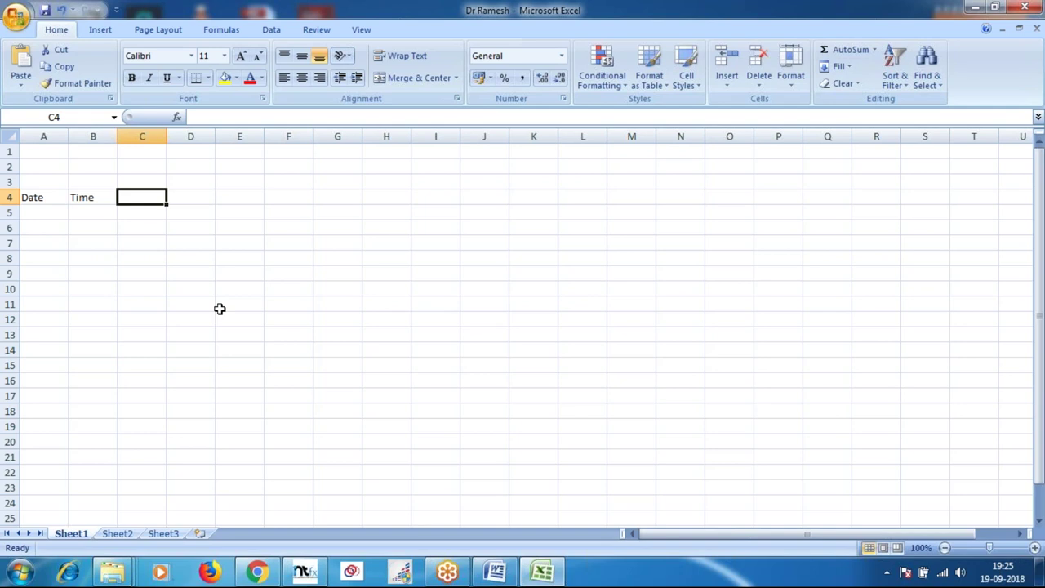
pyautogui.write('Order')
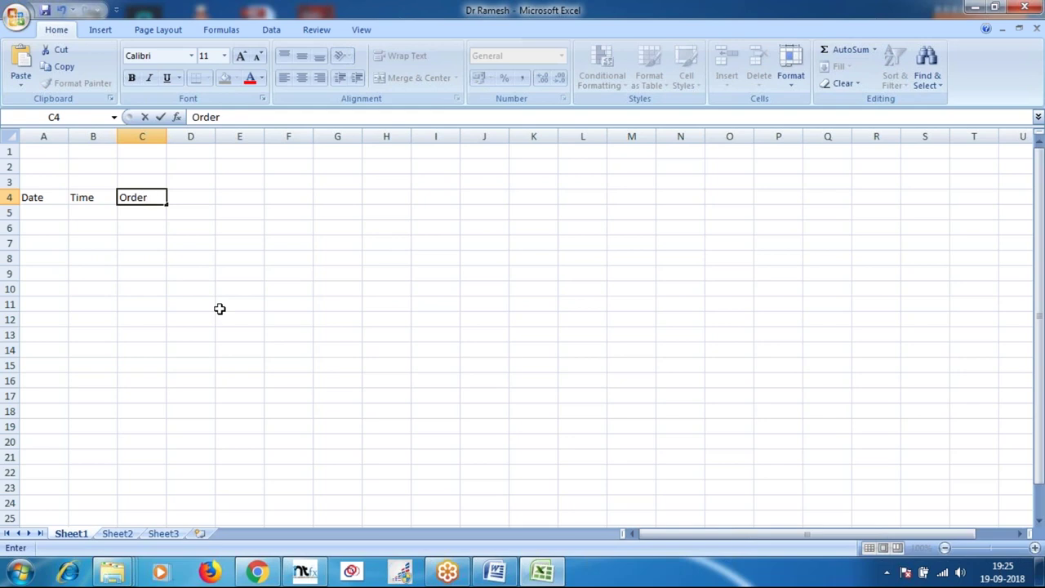
pyautogui.press('Tab')
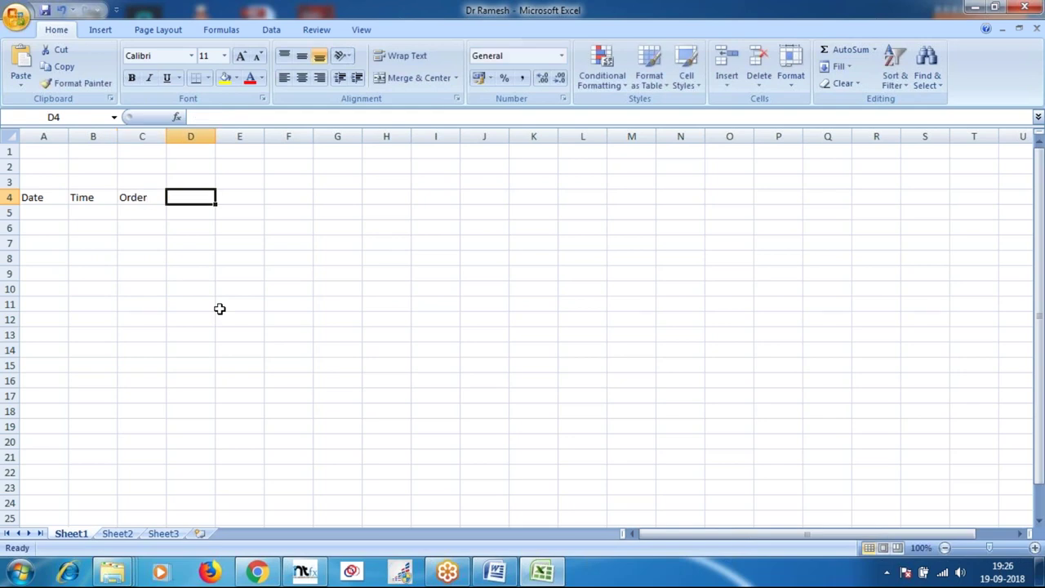
pyautogui.write('SL')
pyautogui.press('Tab')
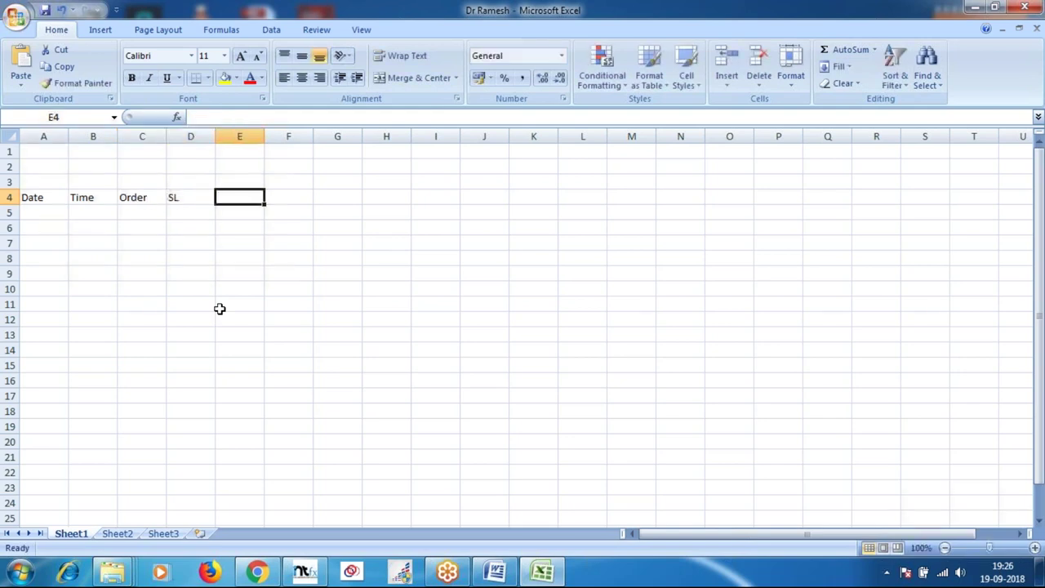
pyautogui.write('TP')
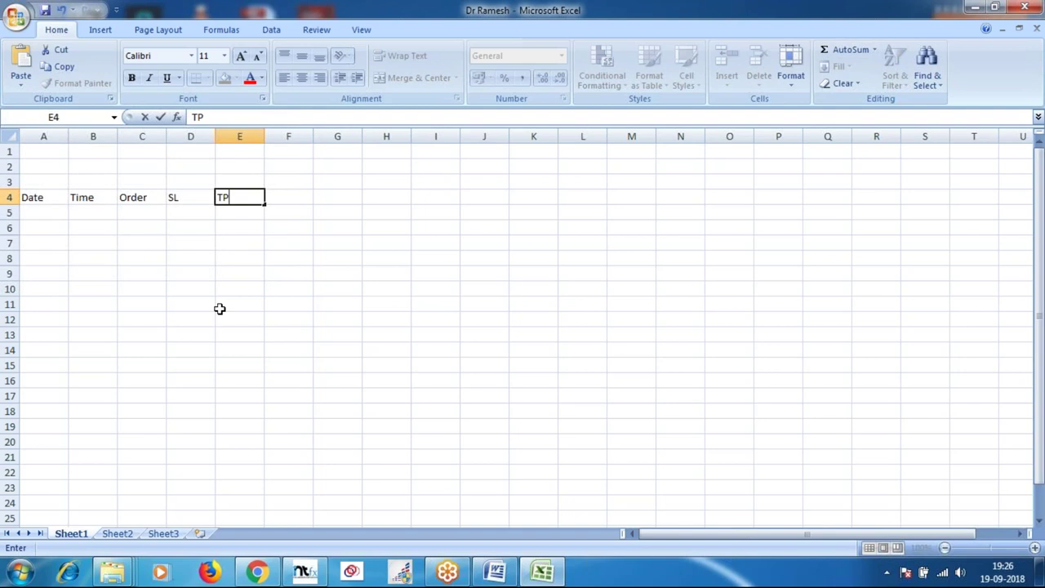
pyautogui.press('Tab')
pyautogui.write('T')
pyautogui.press('BackSpace')
pyautogui.write('Result')
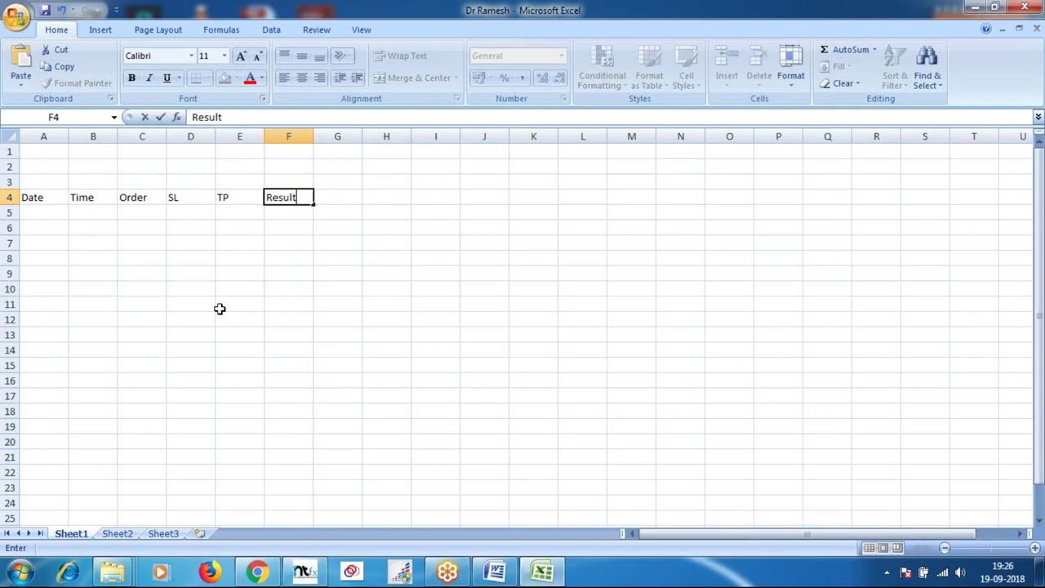
pyautogui.press('Left')
pyautogui.press('Left')
pyautogui.press('Left')
pyautogui.press('Left')
pyautogui.press('Left')
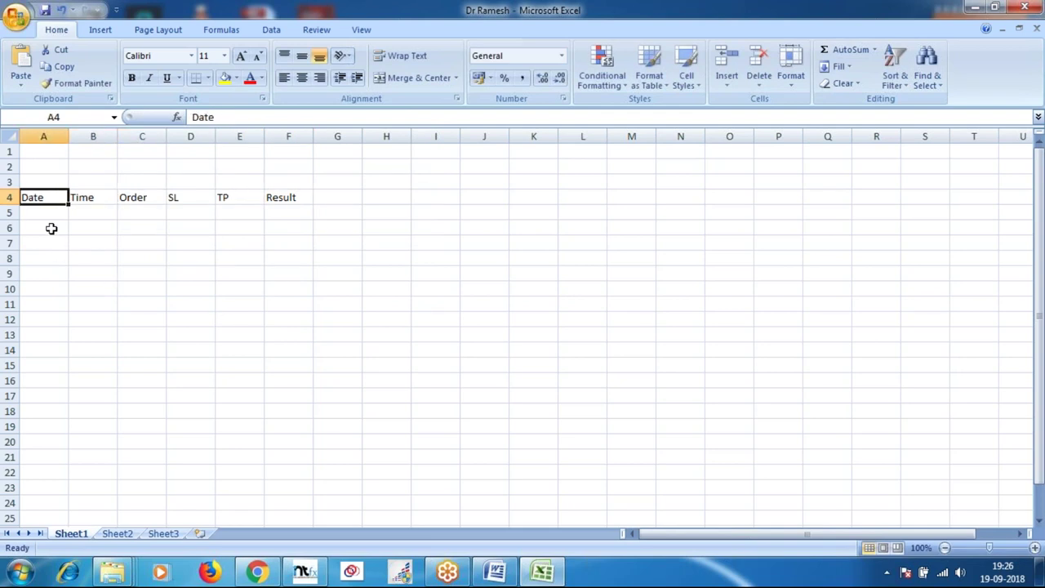
# Make the row 4 headers bold and move to cell A5.
pyautogui.click(11, 197)
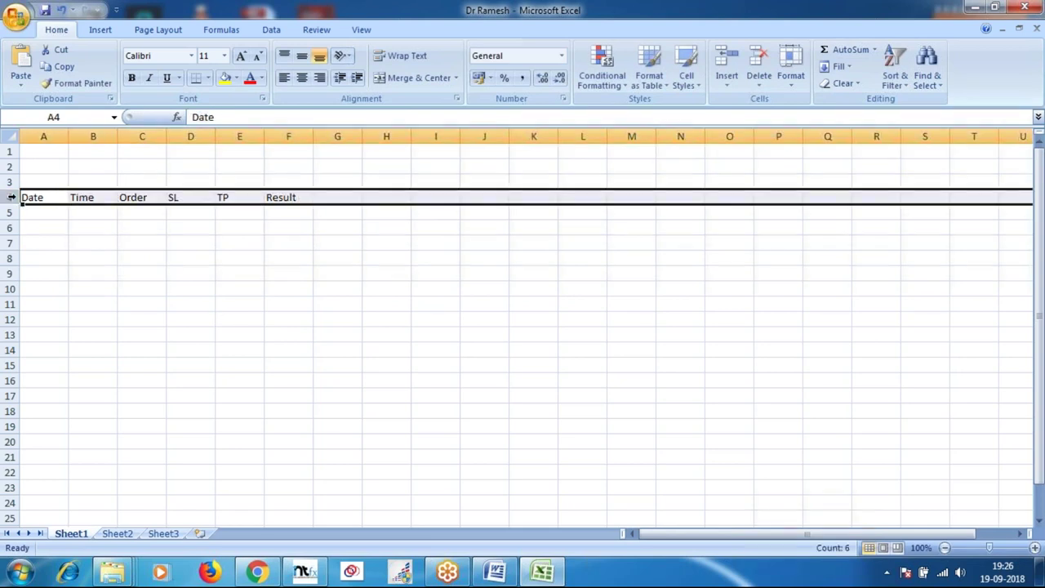
pyautogui.click(131, 78)
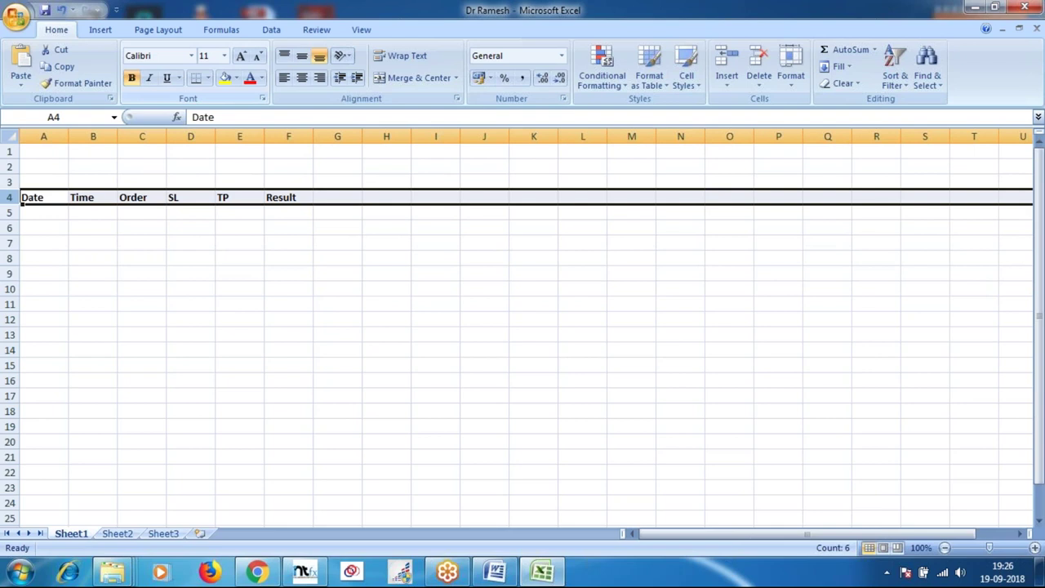
pyautogui.click(182, 241)
pyautogui.click(38, 214)
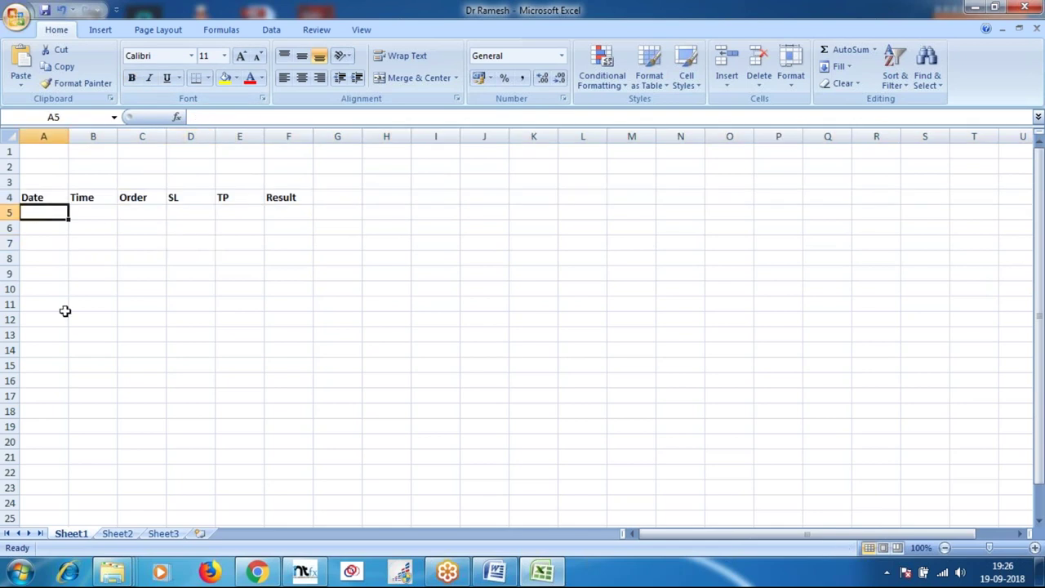
# Bring MetaTrader 4's GBPAUD H1 chart back in front of Excel.
pyautogui.moveTo(304, 574)
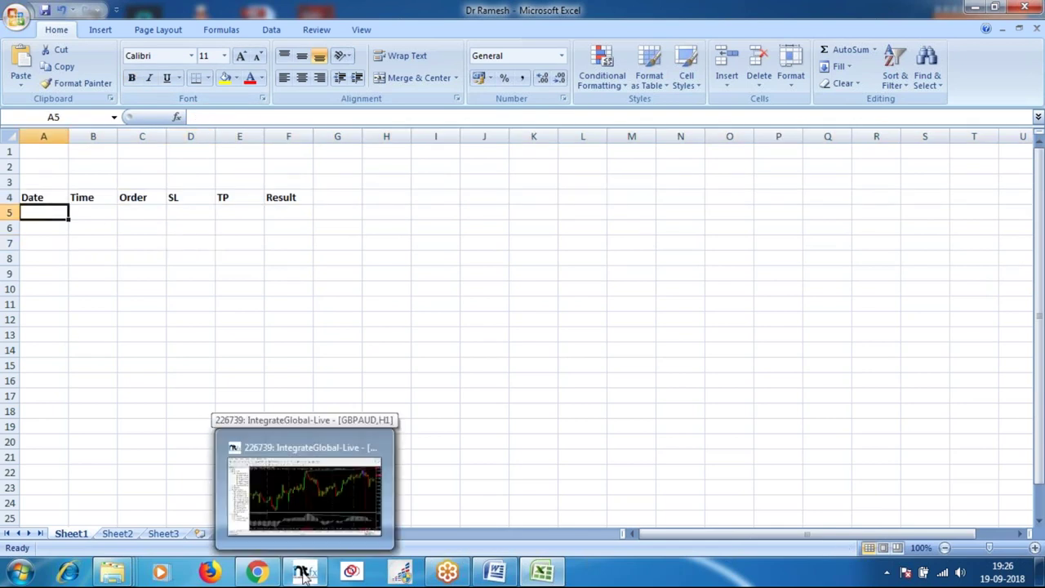
pyautogui.click(304, 574)
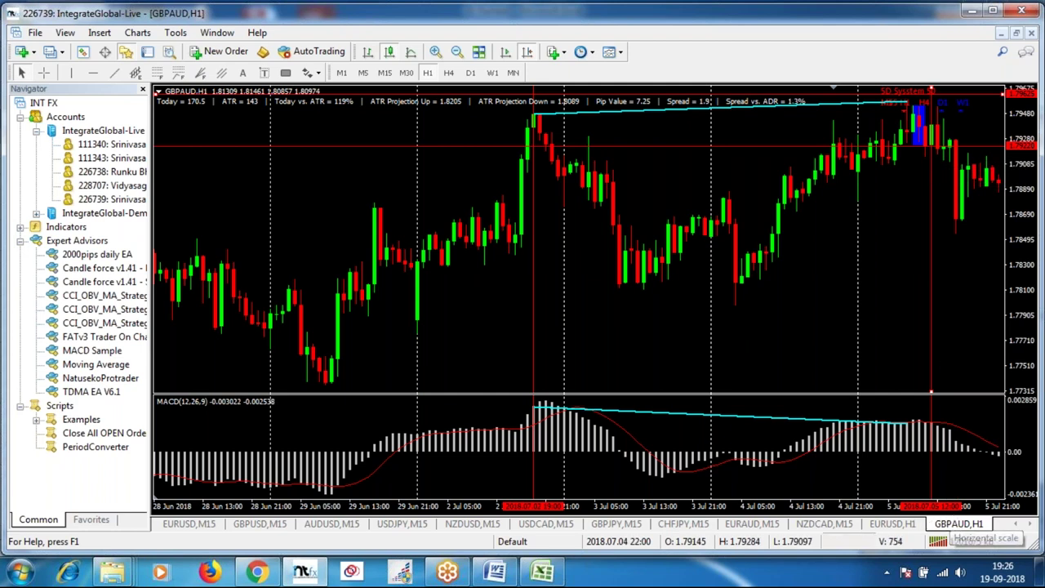
# In Excel, enter date 5-7-18 in A5 and time 12 in B5.
pyautogui.click(544, 574)
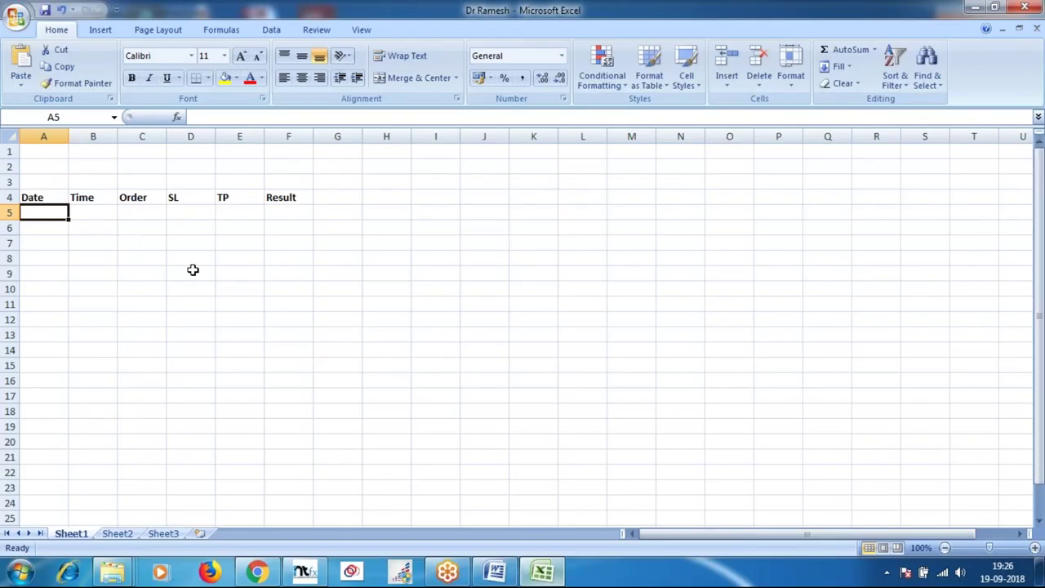
pyautogui.write('5-7-18')
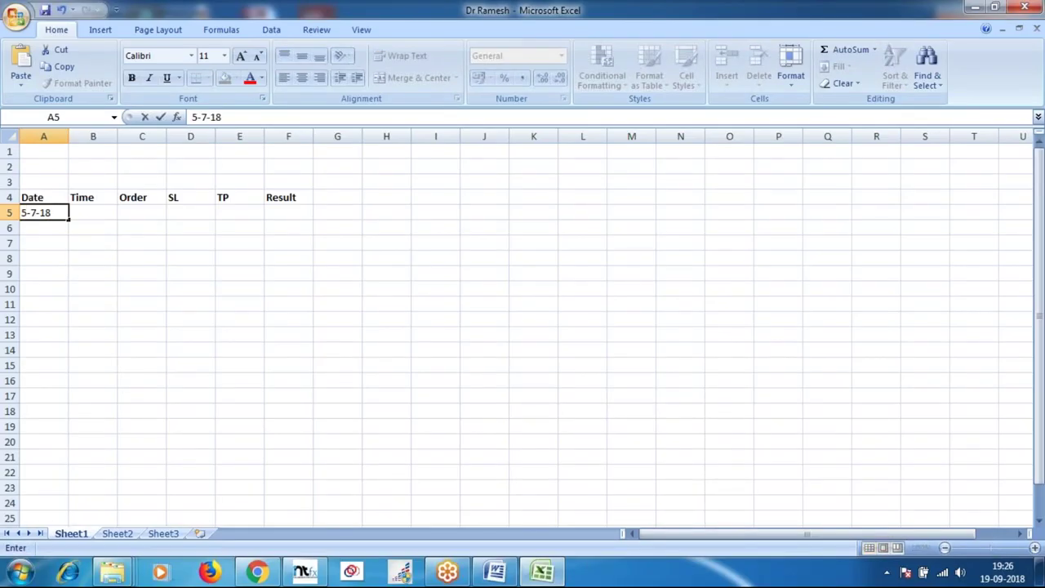
pyautogui.press('Tab')
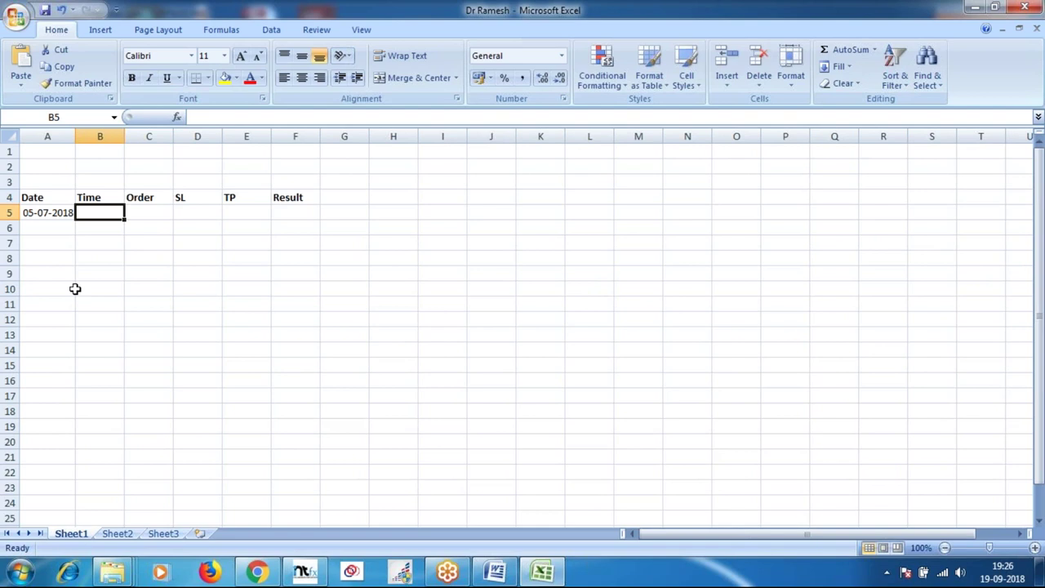
pyautogui.write('12')
pyautogui.press('Tab')
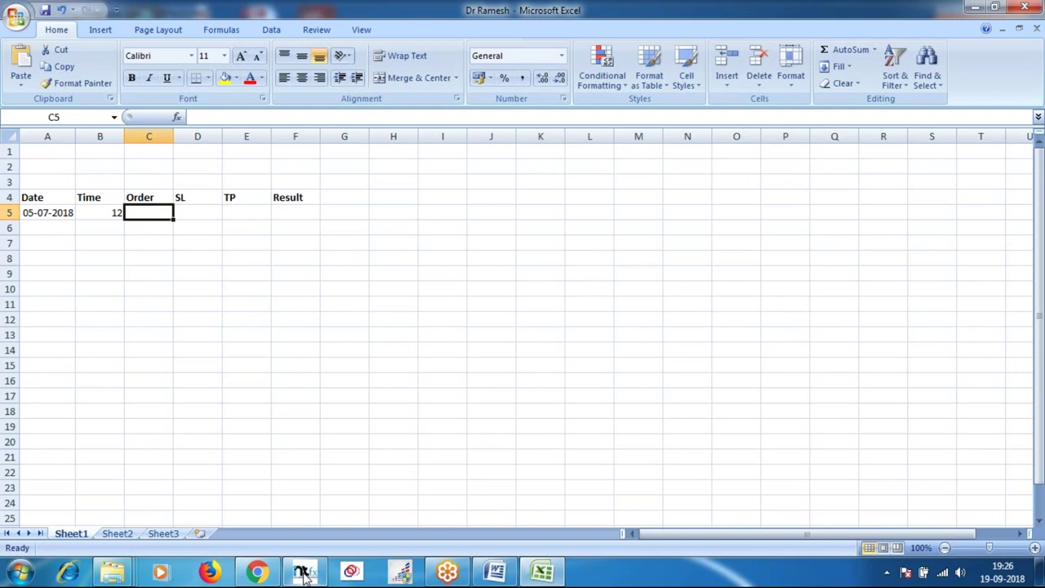
# In MetaTrader 4, view the EURUSD H1 chart, then return to GBPAUD H1.
pyautogui.click(318, 574)
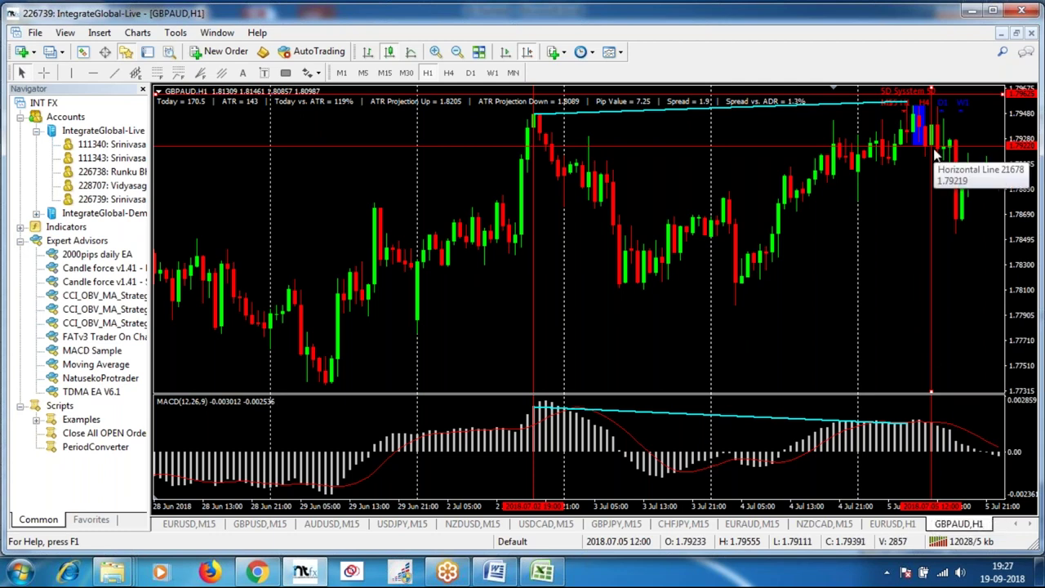
pyautogui.click(899, 524)
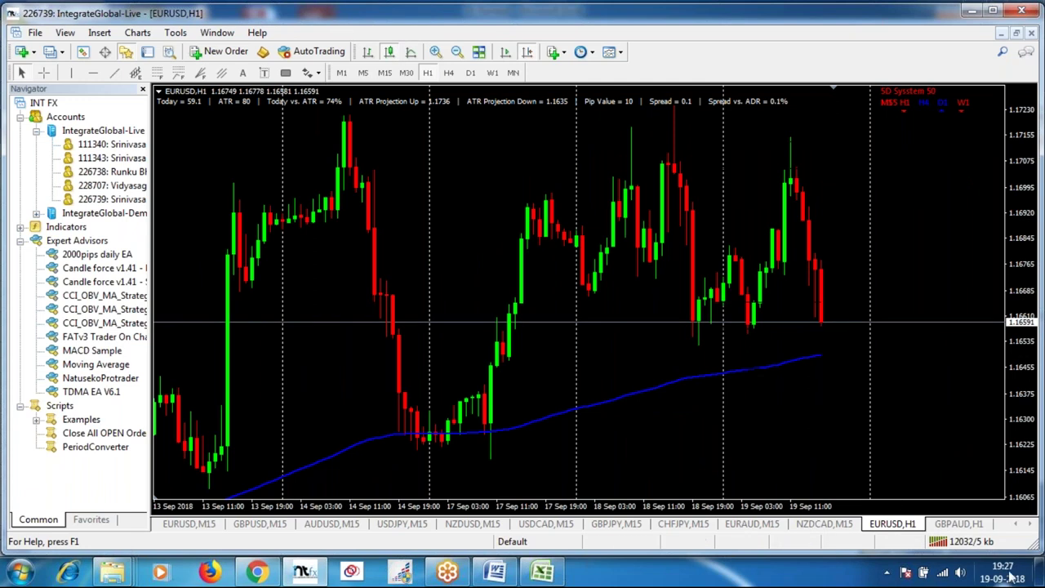
pyautogui.moveTo(1009, 572)
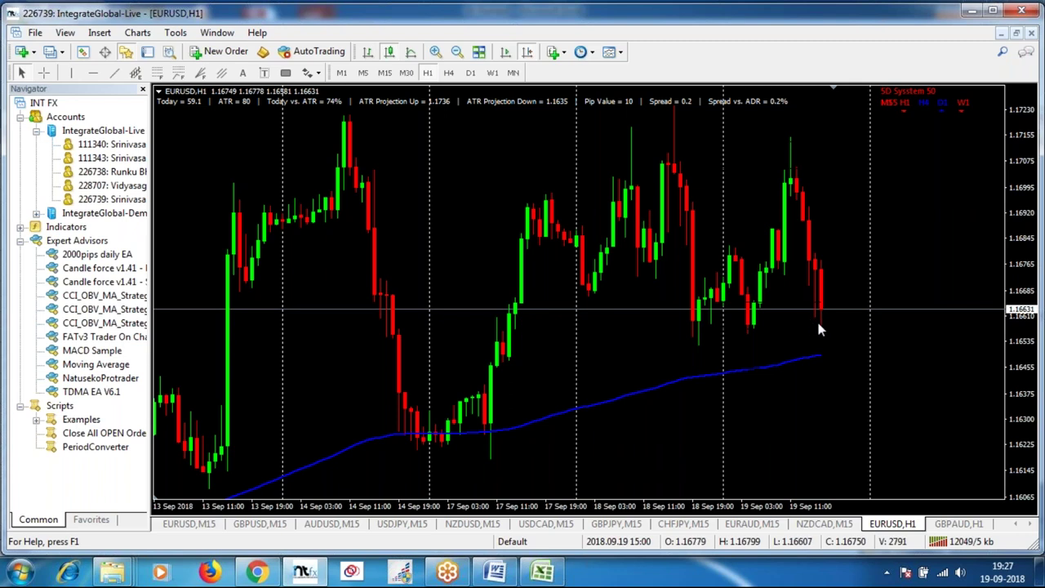
pyautogui.moveTo(824, 314)
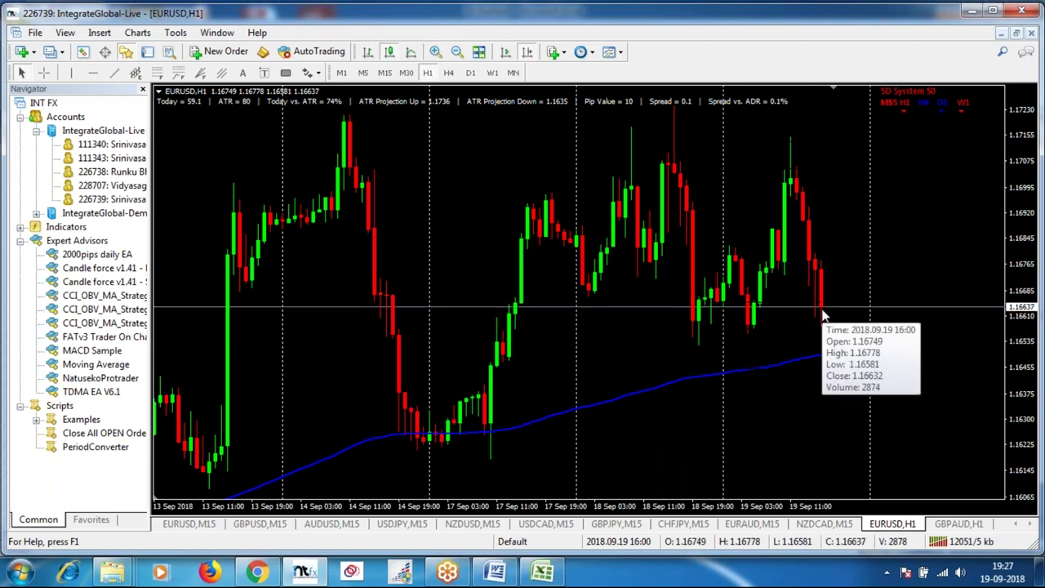
pyautogui.click(957, 524)
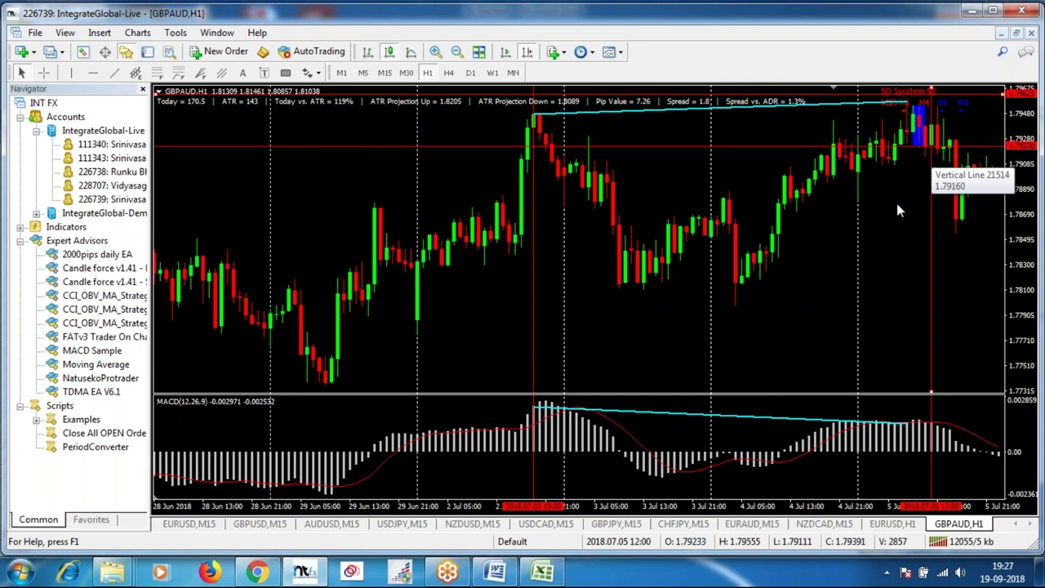
# Fill C5:F5 with Sell, SL 40, TP 60 and result 60.
pyautogui.click(543, 574)
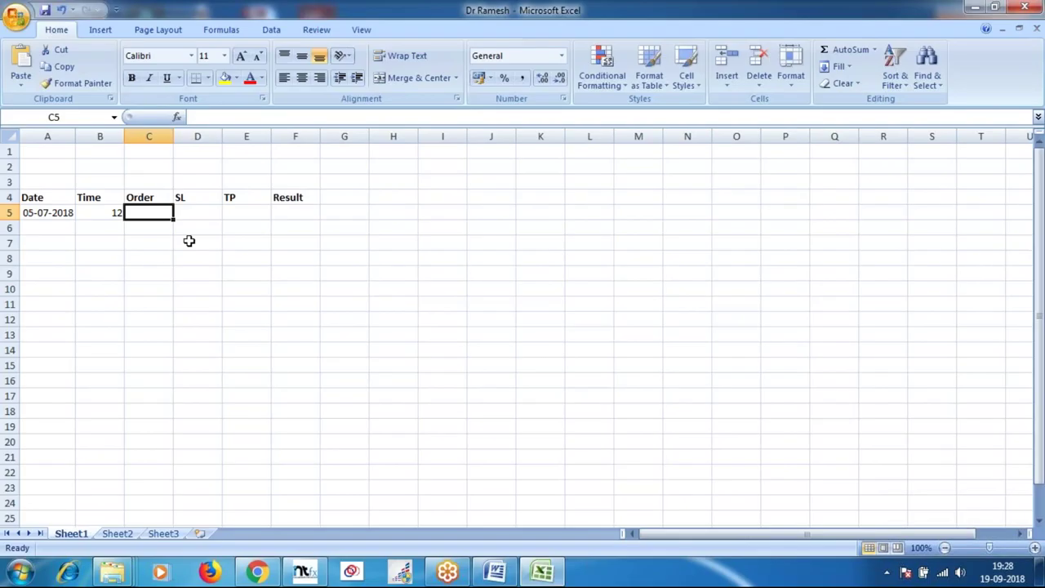
pyautogui.write('Sell')
pyautogui.press('Tab')
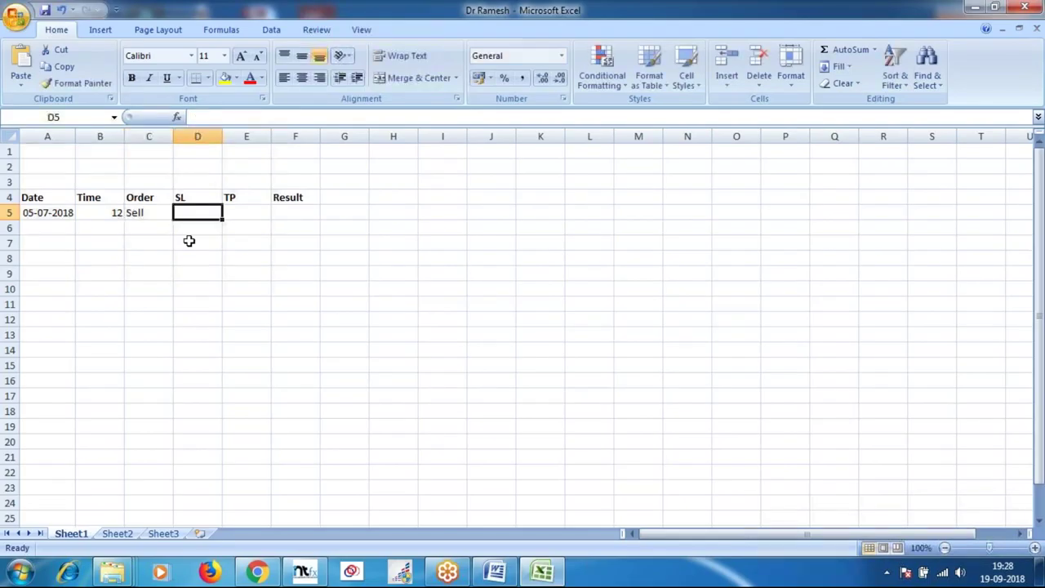
pyautogui.write('4')
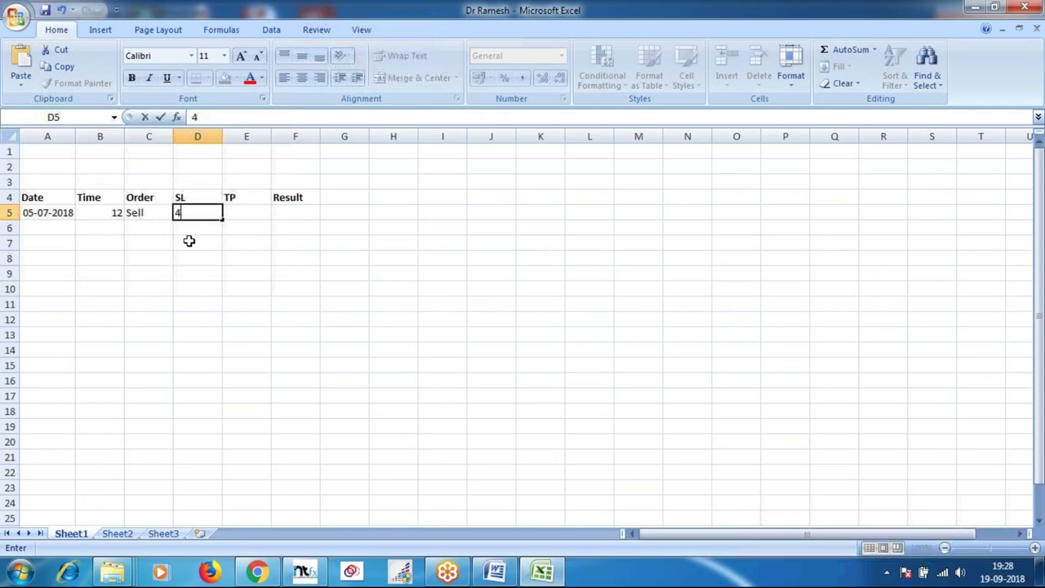
pyautogui.write('0')
pyautogui.press('Tab')
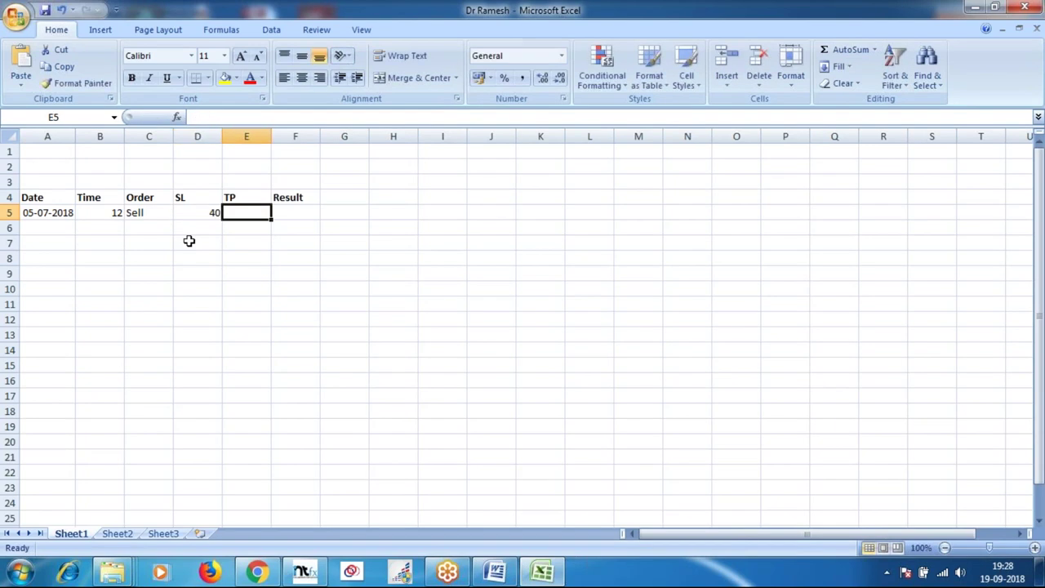
pyautogui.write('60')
pyautogui.press('Tab')
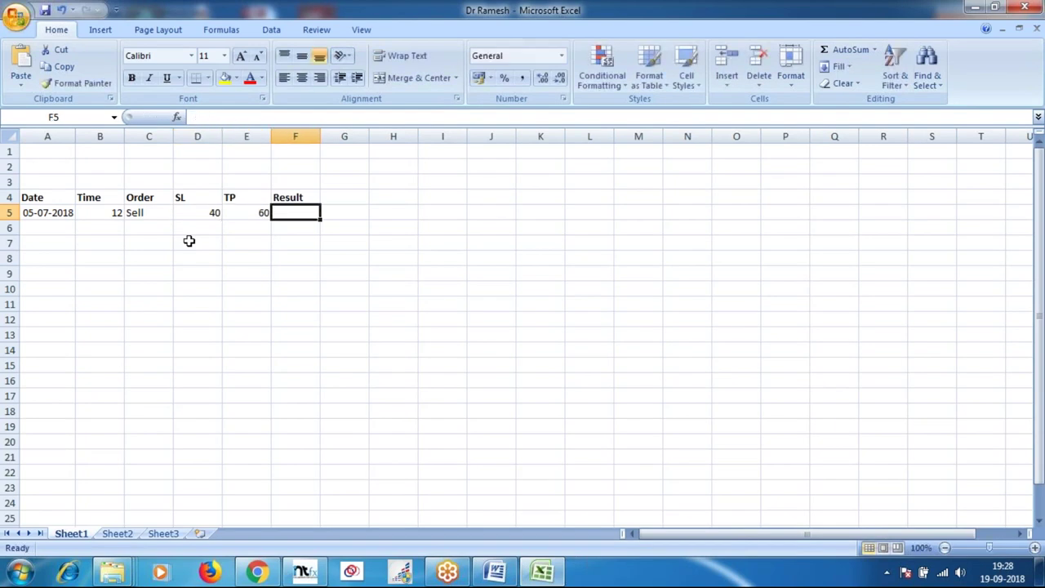
pyautogui.write('60')
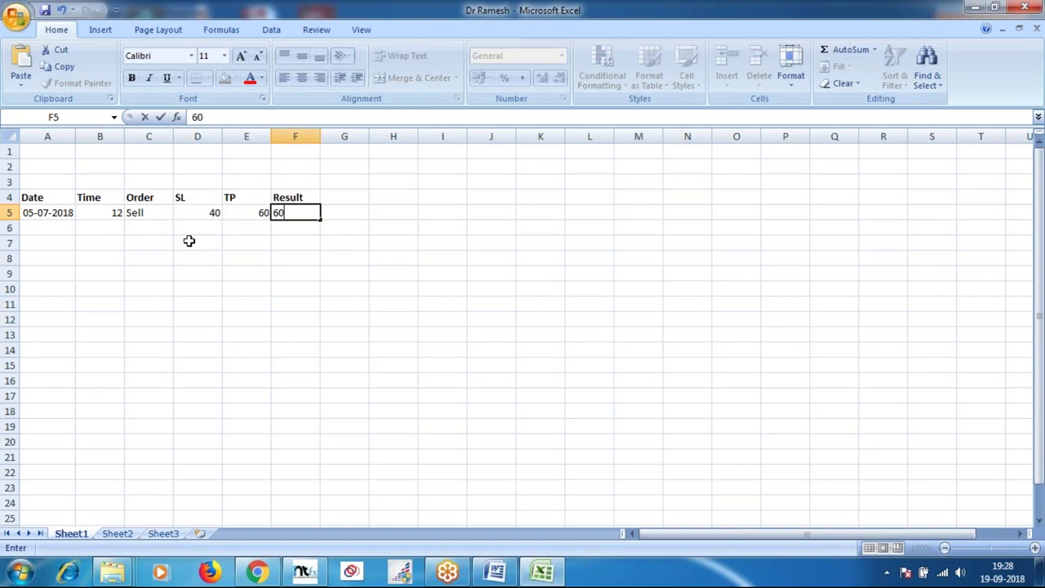
pyautogui.press('Return')
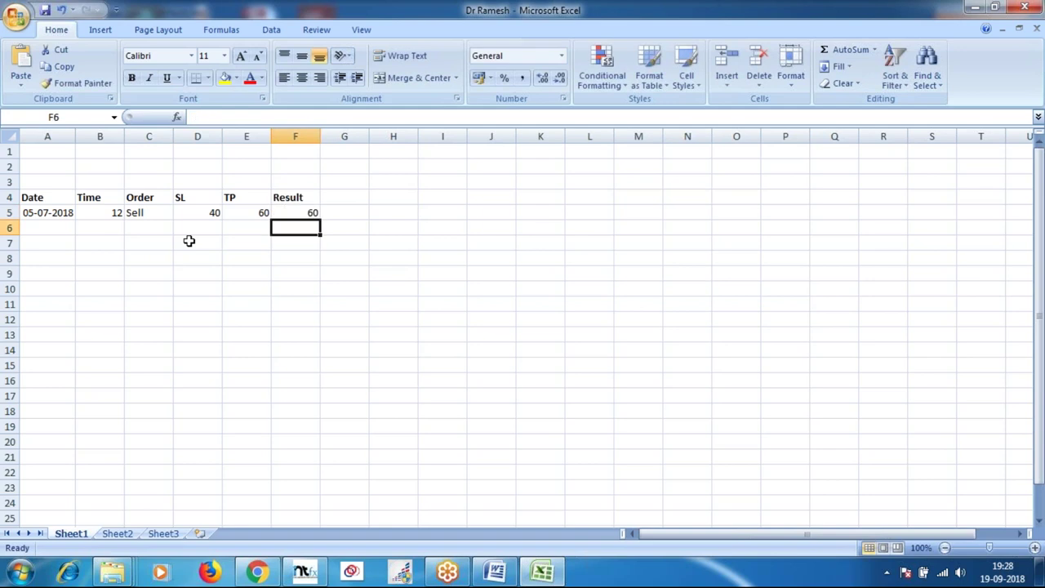
pyautogui.press('Left')
pyautogui.press('Left')
pyautogui.press('Left')
pyautogui.press('Left')
pyautogui.press('Left')
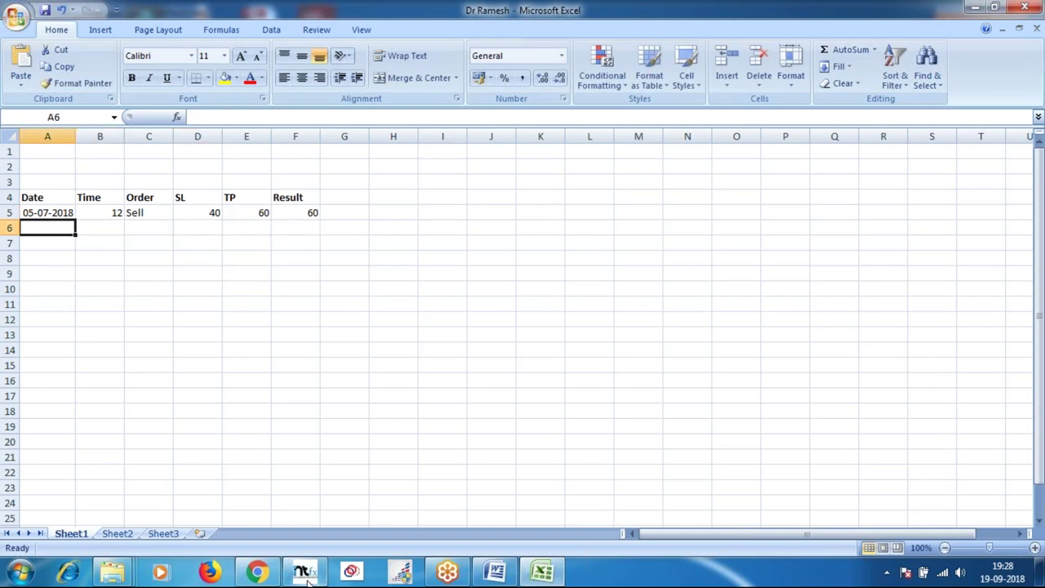
# Switch to the GBPAUD chart and scroll forward toward the 9 Jul bars.
pyautogui.click(401, 572)
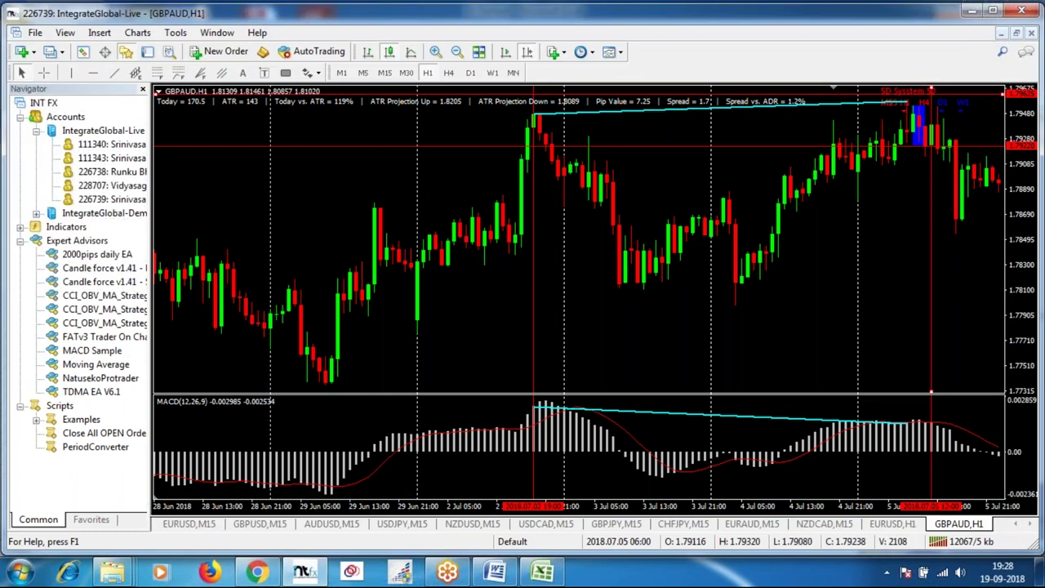
pyautogui.scroll(-4, 893, 292)
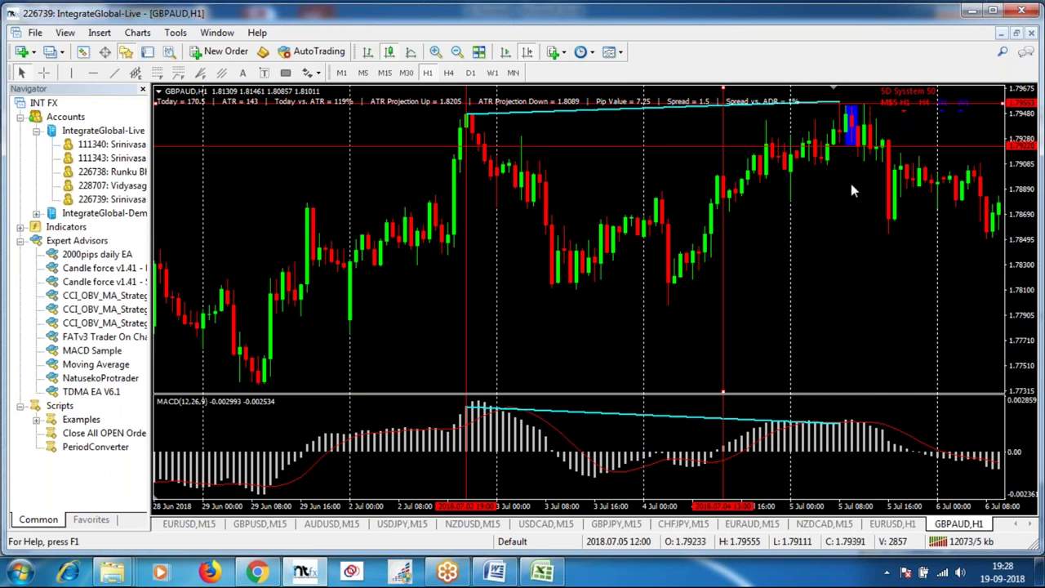
pyautogui.scroll(-2, 865, 270)
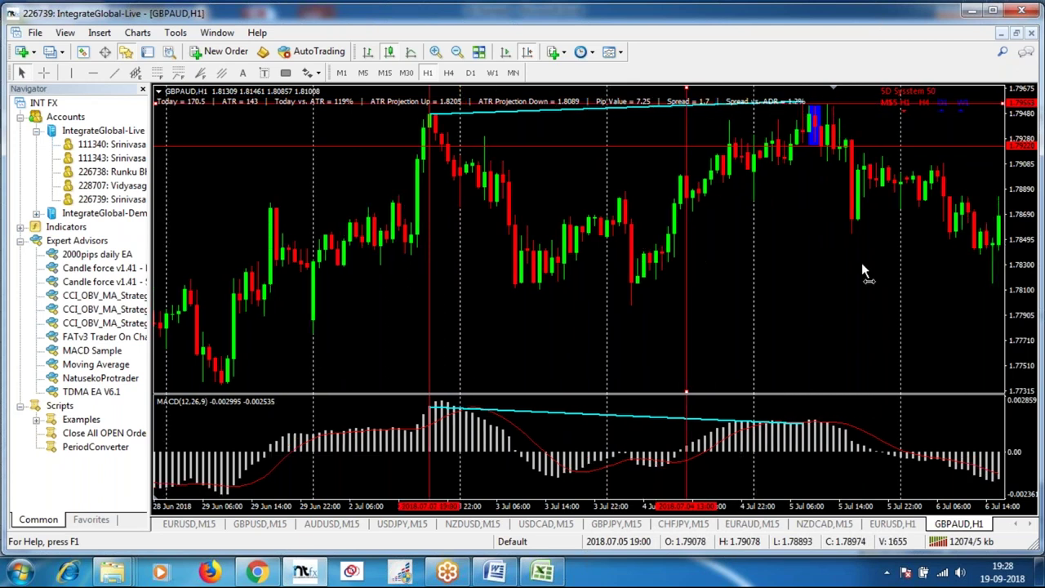
pyautogui.scroll(-3, 861, 262)
pyautogui.scroll(-1, 785, 220)
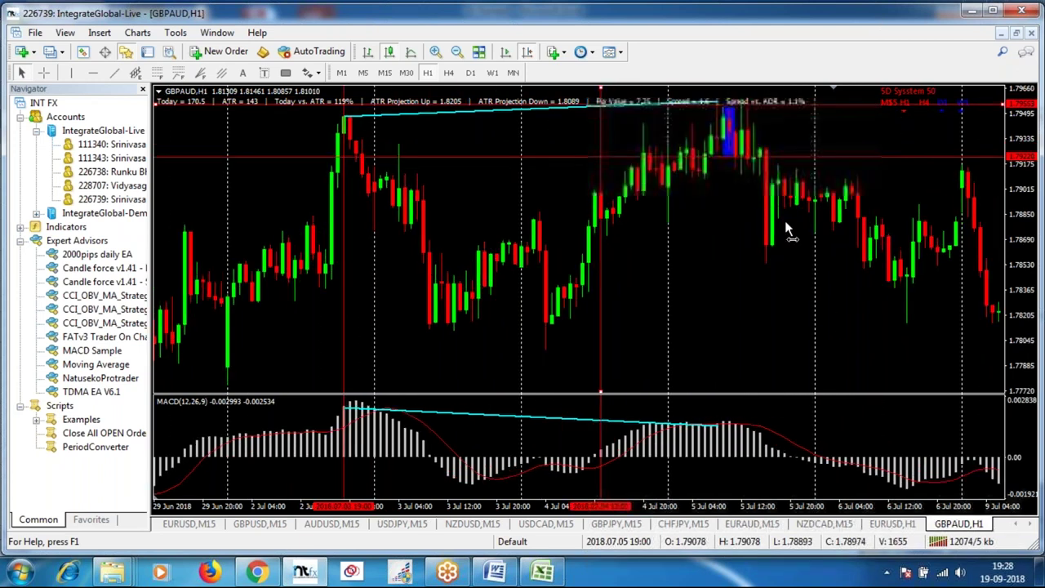
pyautogui.scroll(-2, 785, 221)
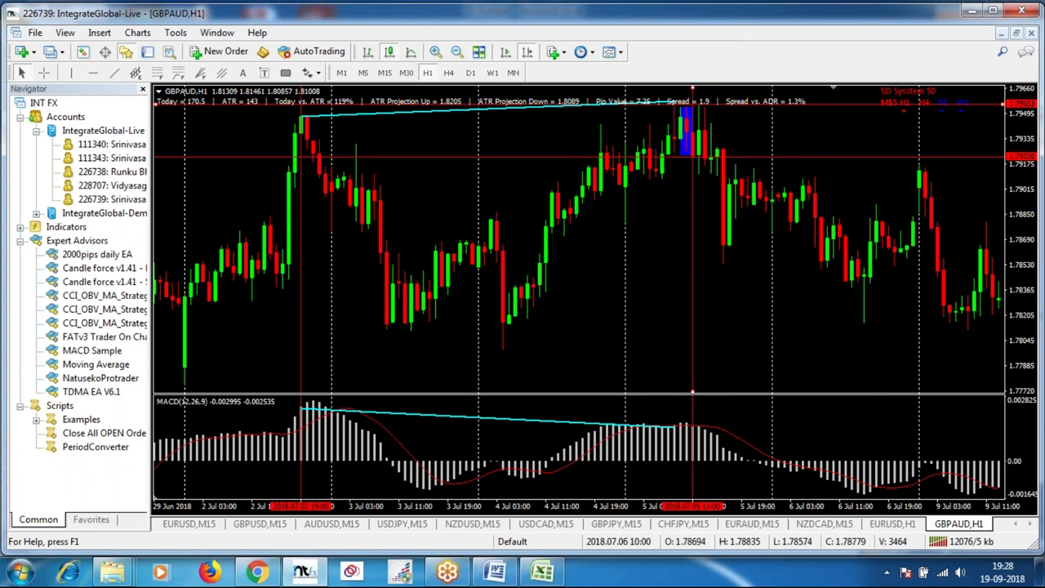
pyautogui.scroll(-2, 825, 298)
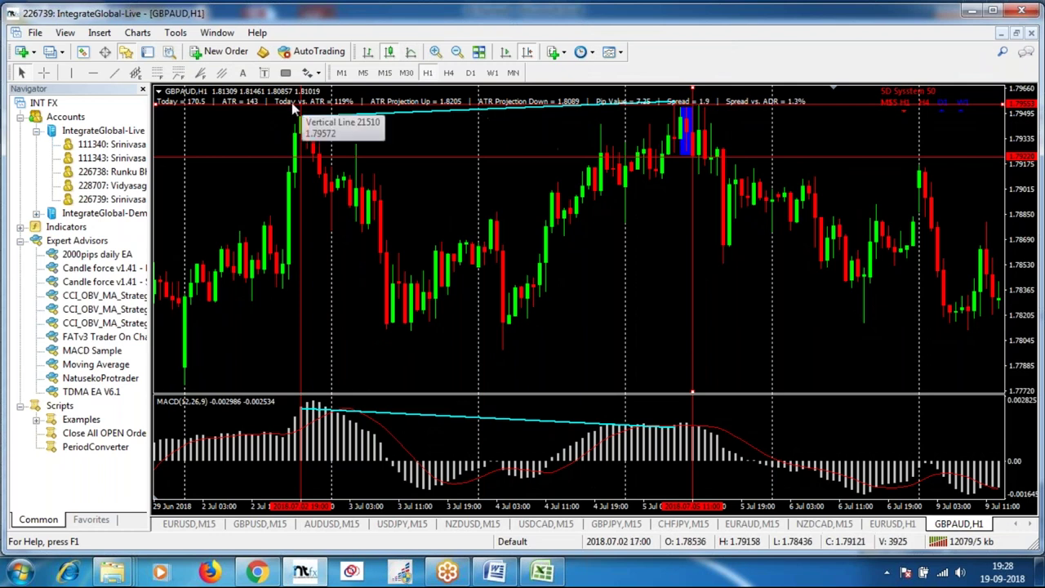
pyautogui.scroll(3, 563, 206)
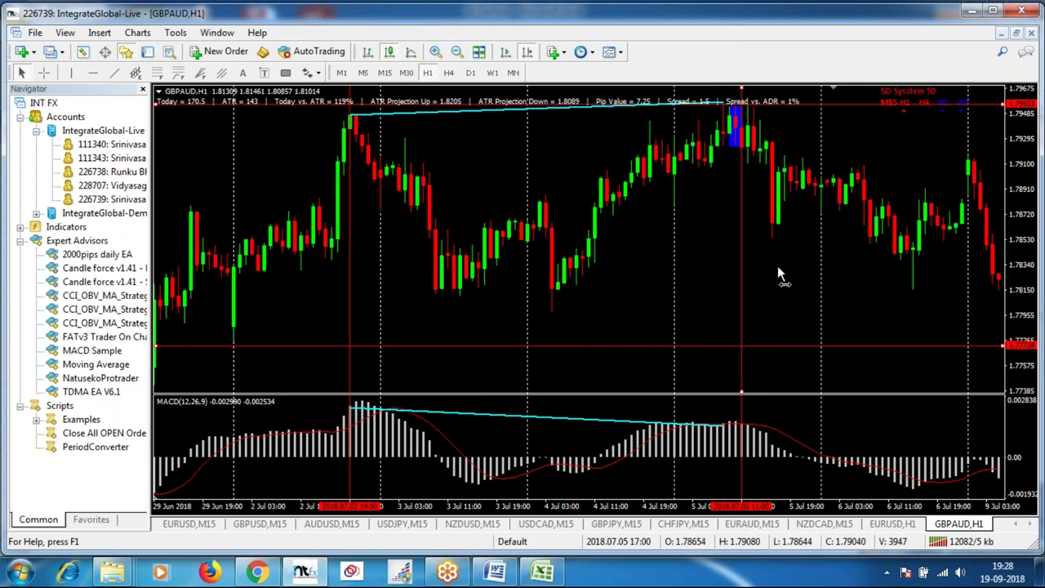
pyautogui.scroll(-3, 776, 269)
pyautogui.scroll(-3, 766, 271)
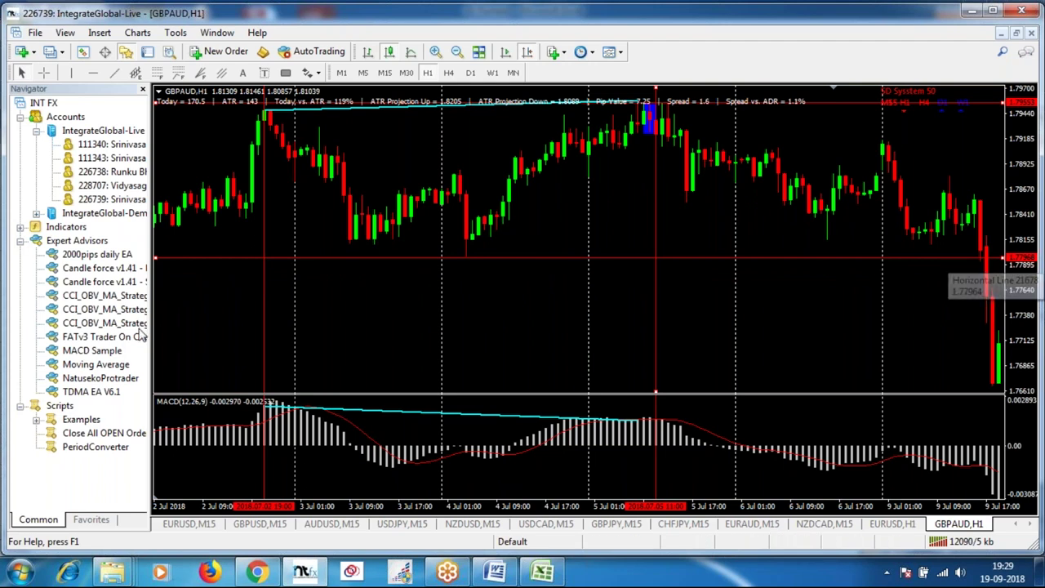
# Drag the second red vertical line onto the 9 Jul 16:00 drop and pan to later bars.
pyautogui.moveTo(270, 290); pyautogui.dragTo(468, 280)
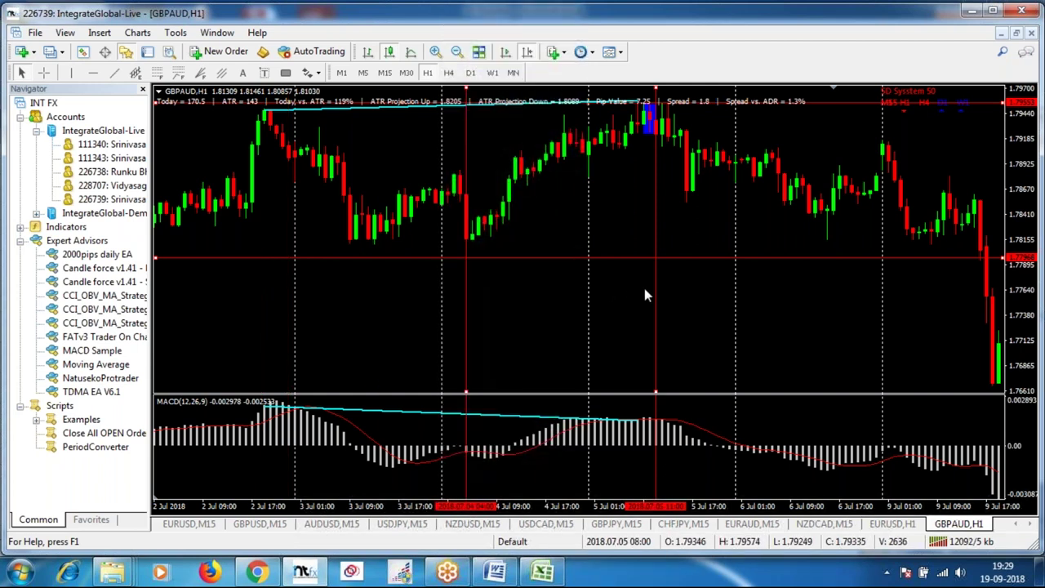
pyautogui.moveTo(658, 277); pyautogui.dragTo(681, 278)
pyautogui.moveTo(744, 279); pyautogui.dragTo(984, 261)
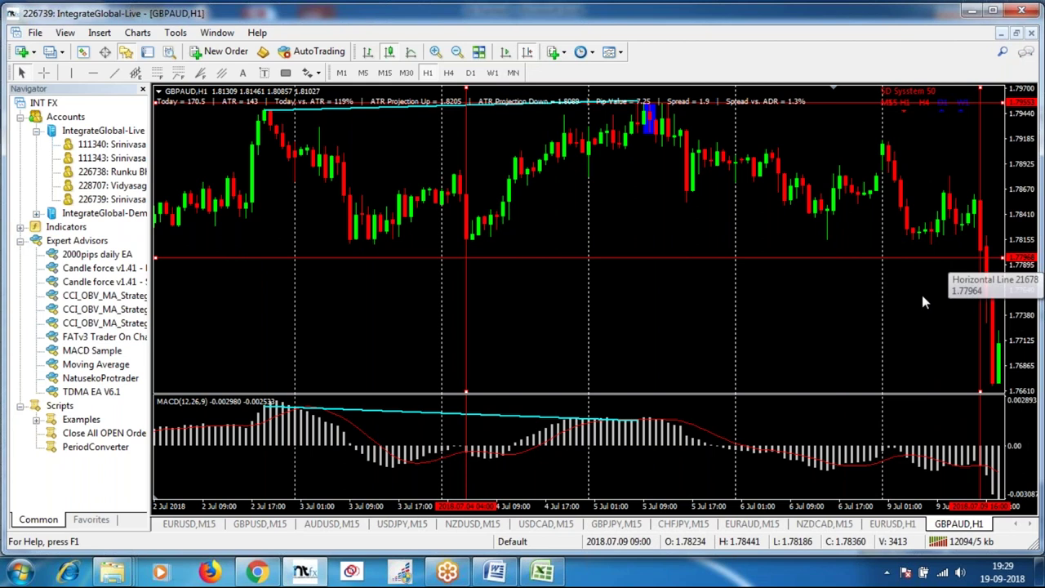
pyautogui.moveTo(911, 302); pyautogui.dragTo(839, 259)
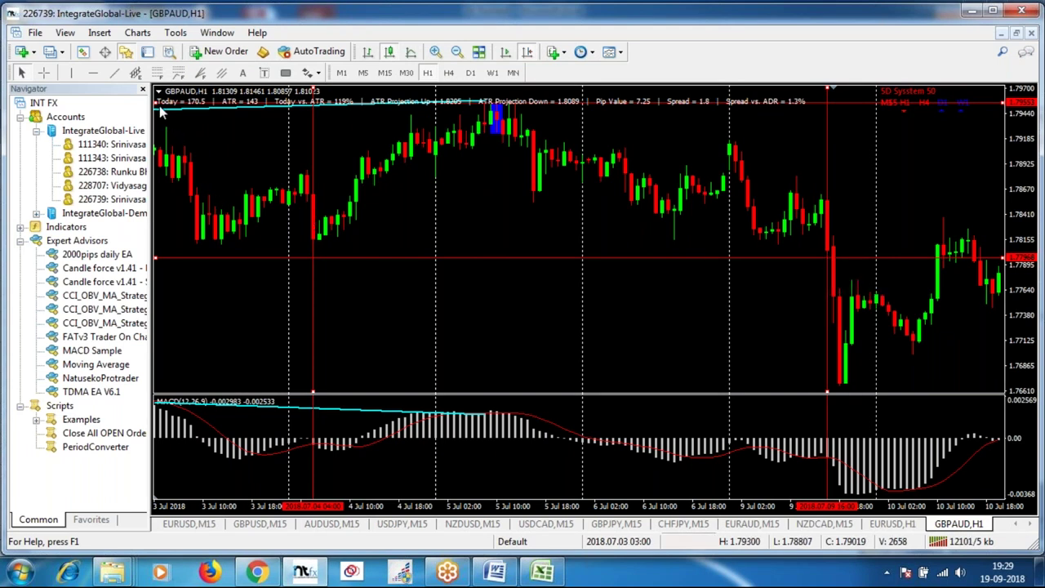
# Draw cyan trendlines between the markers on the price chart and MACD panel; lower the red line to ~1.7660.
pyautogui.click(117, 74)
pyautogui.moveTo(314, 260); pyautogui.dragTo(829, 259)
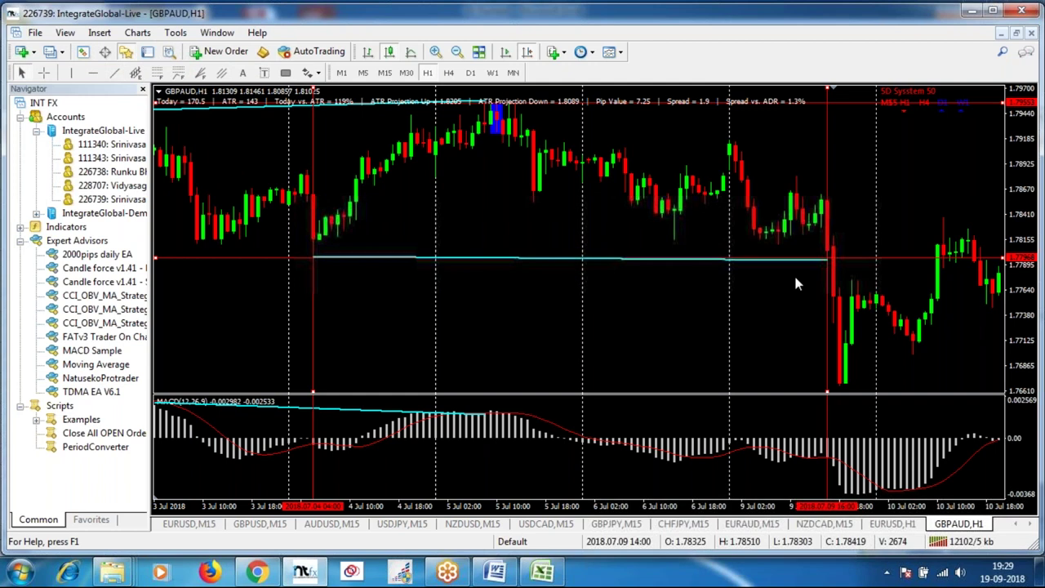
pyautogui.click(114, 74)
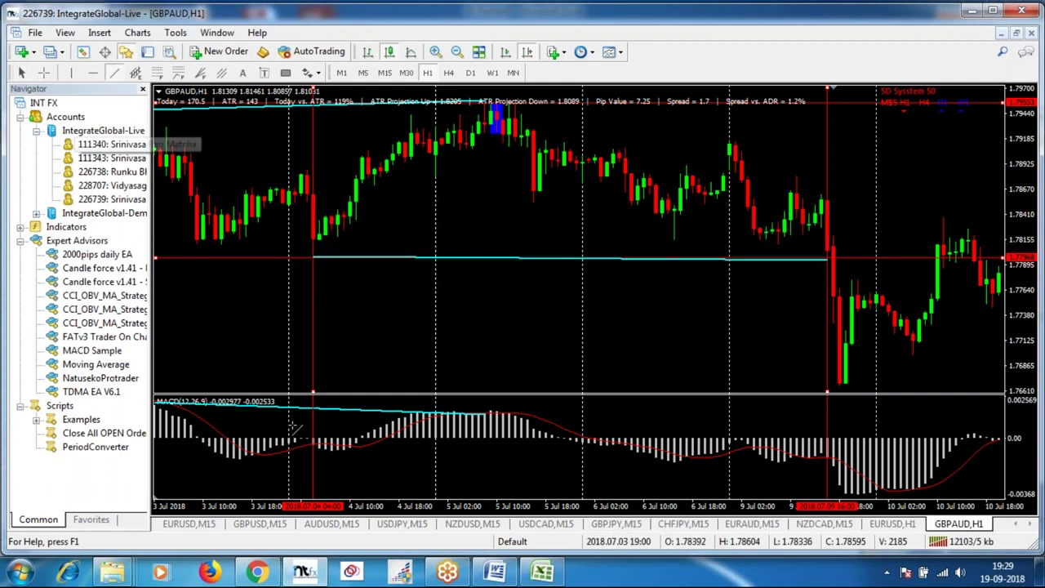
pyautogui.moveTo(313, 446); pyautogui.dragTo(825, 459)
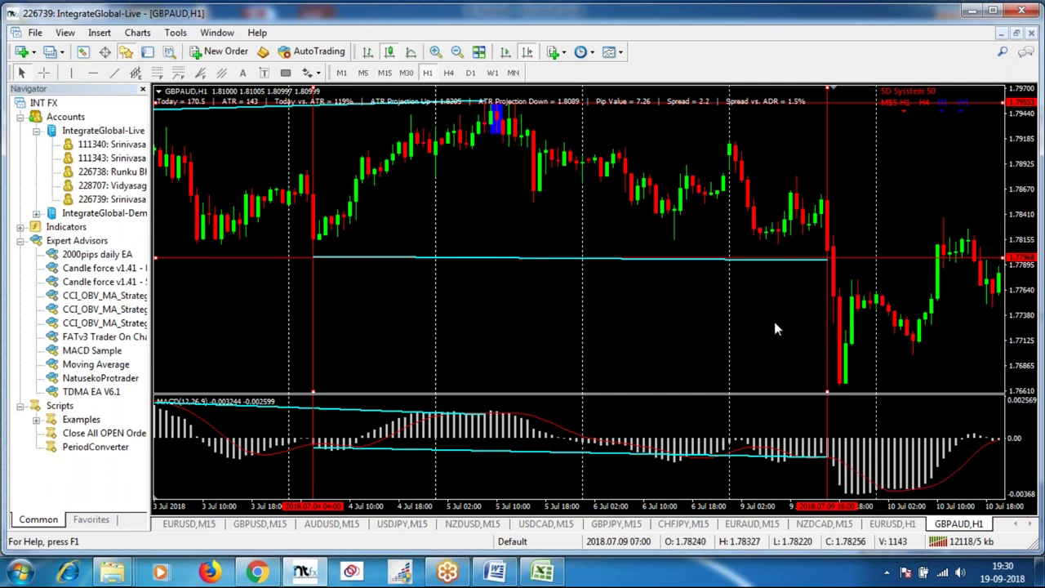
pyautogui.moveTo(776, 327); pyautogui.dragTo(813, 385)
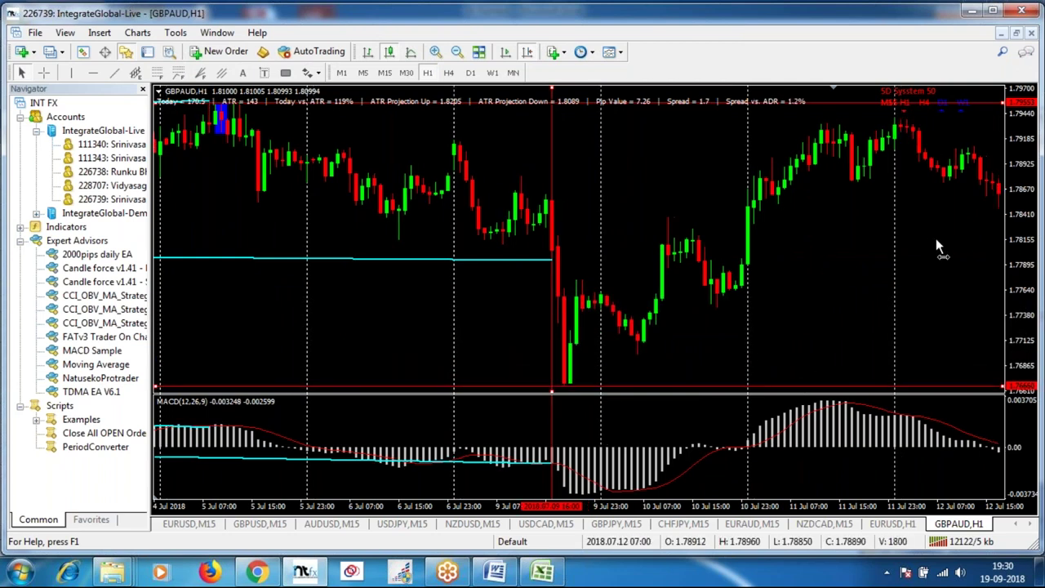
# Scroll the GBPAUD H1 chart back and forth until it spans 10–18 Jul.
pyautogui.scroll(-3, 936, 242)
pyautogui.scroll(-3, 927, 249)
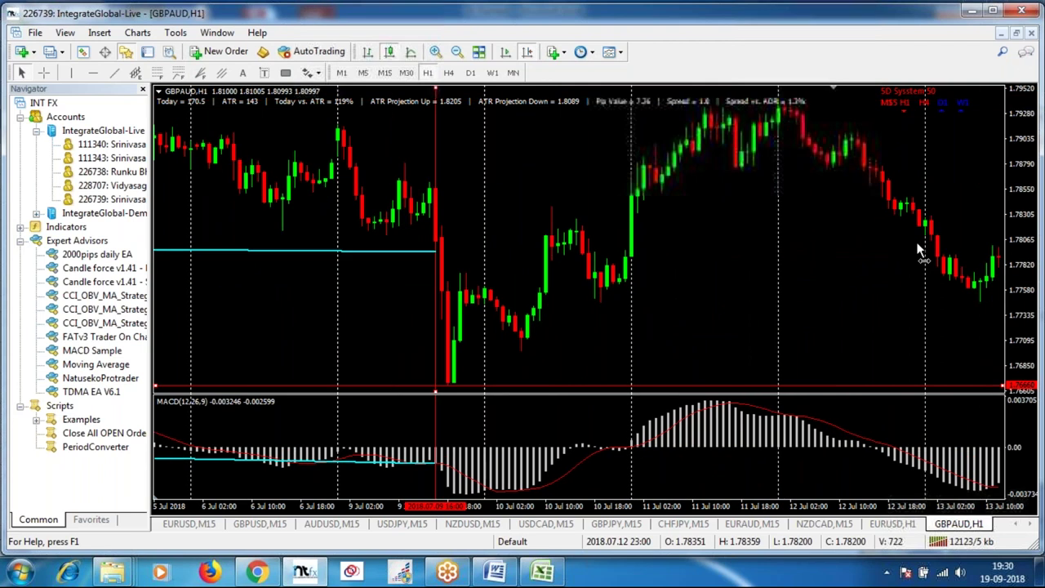
pyautogui.scroll(-1, 921, 249)
pyautogui.scroll(3, 596, 163)
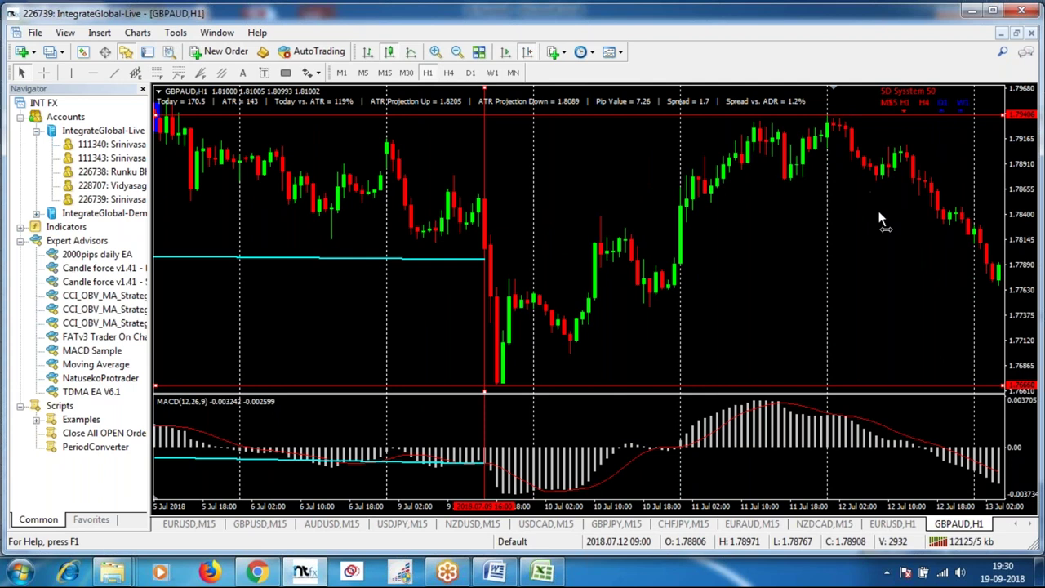
pyautogui.scroll(-3, 879, 210)
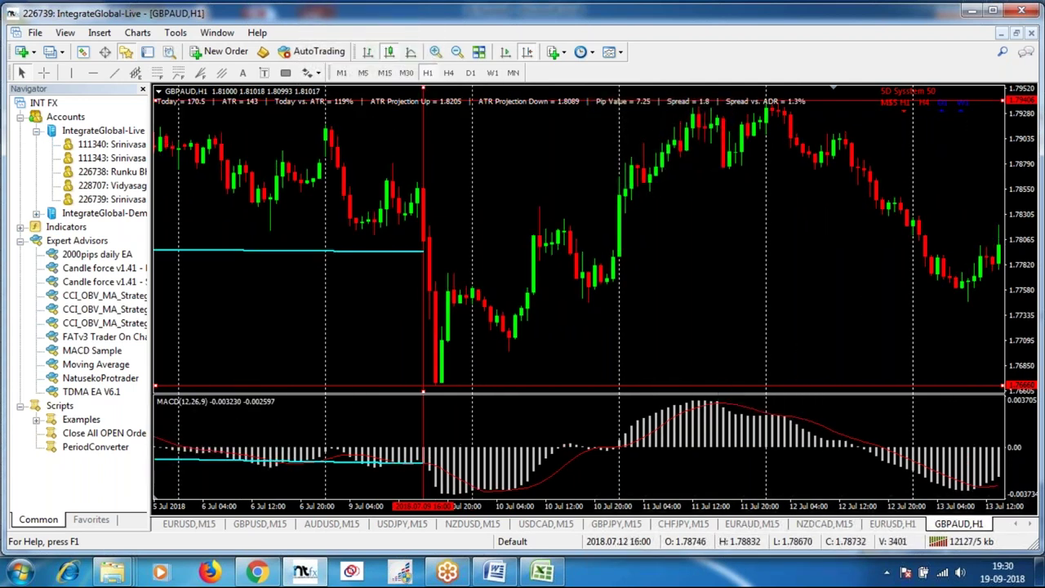
pyautogui.scroll(-9, 862, 294)
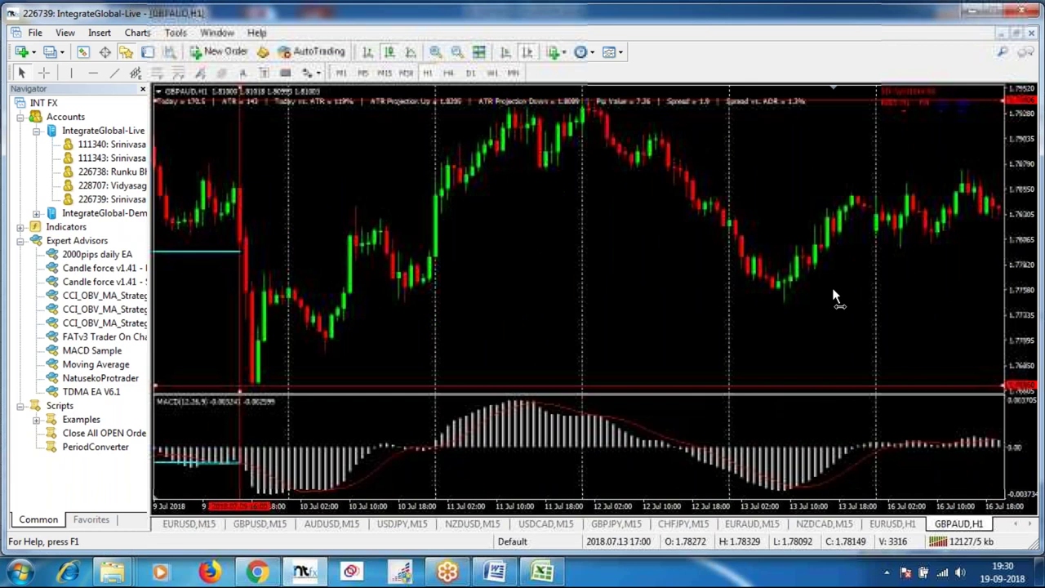
pyautogui.moveTo(832, 291); pyautogui.dragTo(826, 289)
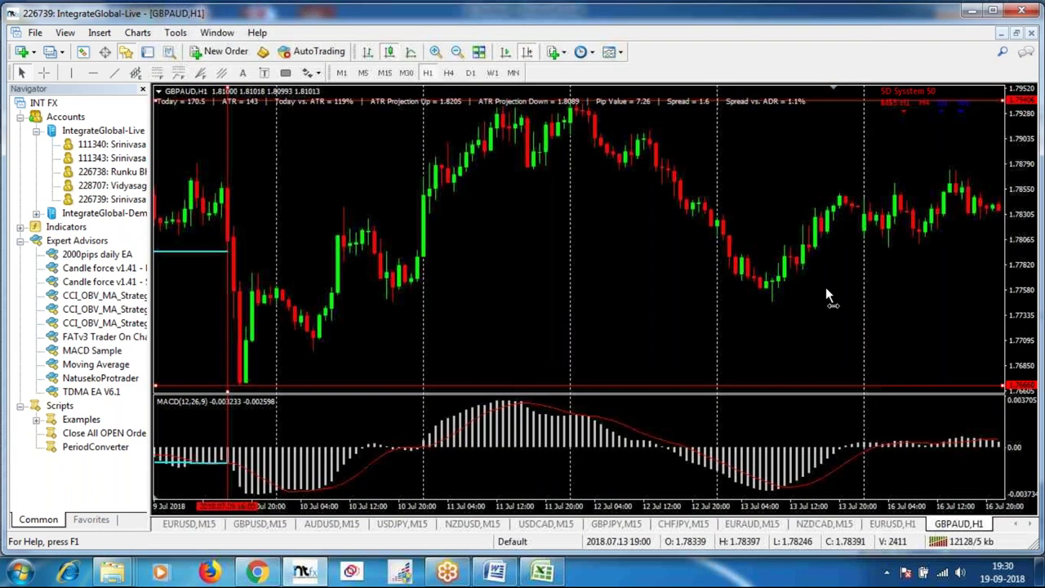
pyautogui.scroll(-12, 826, 287)
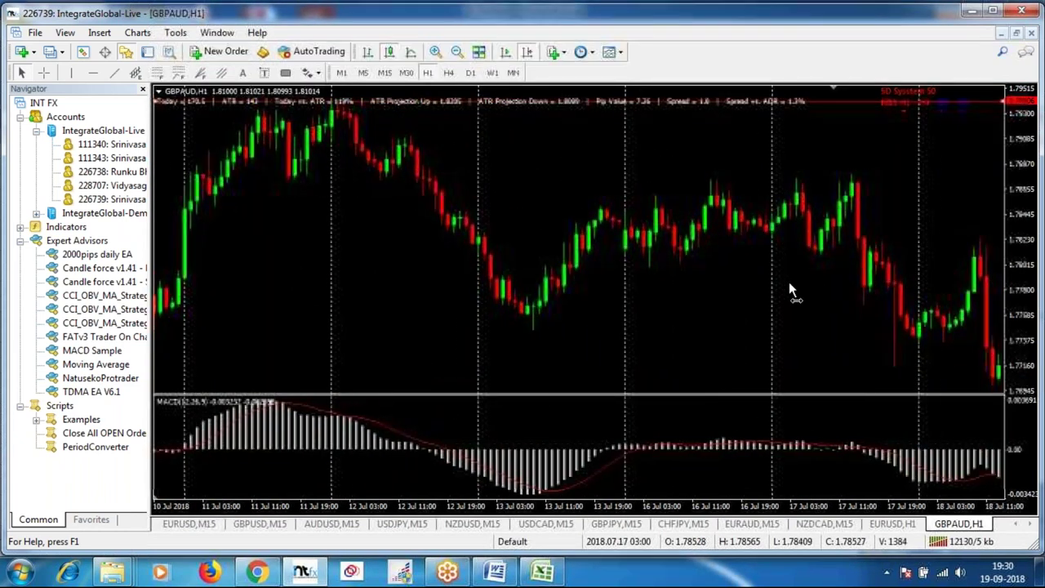
pyautogui.scroll(2, 789, 287)
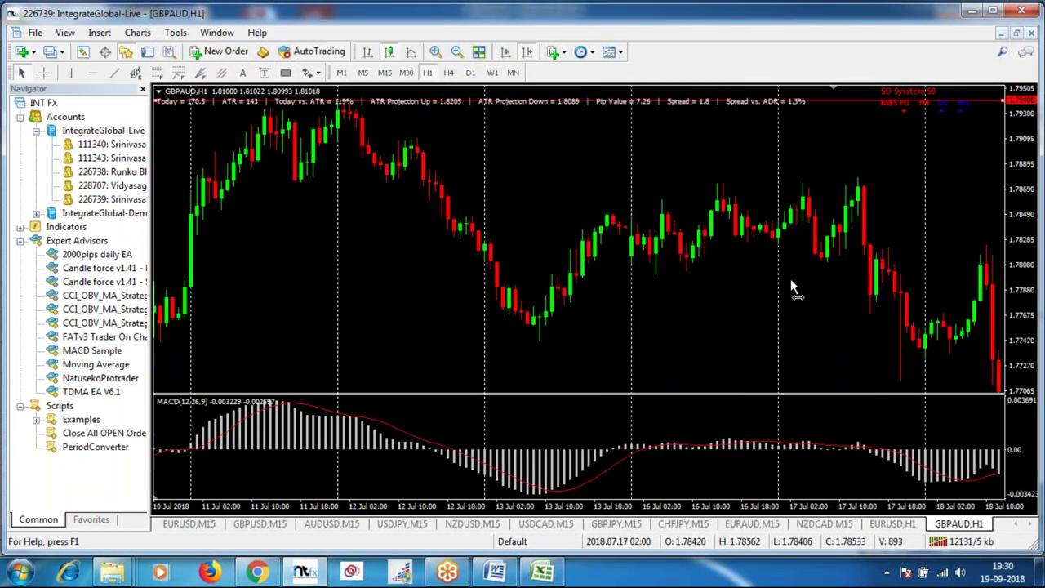
pyautogui.scroll(4, 792, 286)
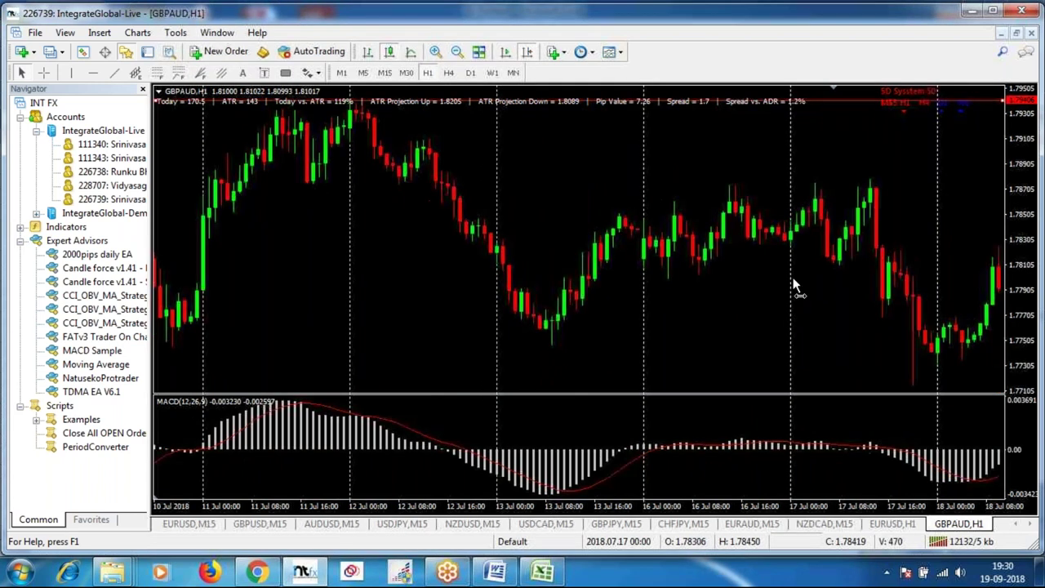
pyautogui.scroll(-6, 797, 284)
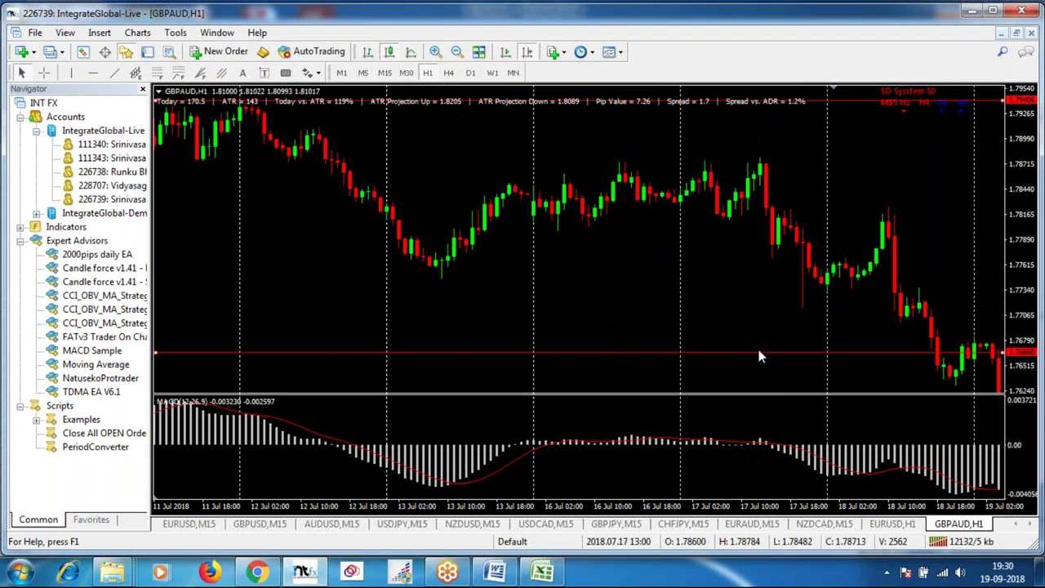
pyautogui.scroll(10, 746, 350)
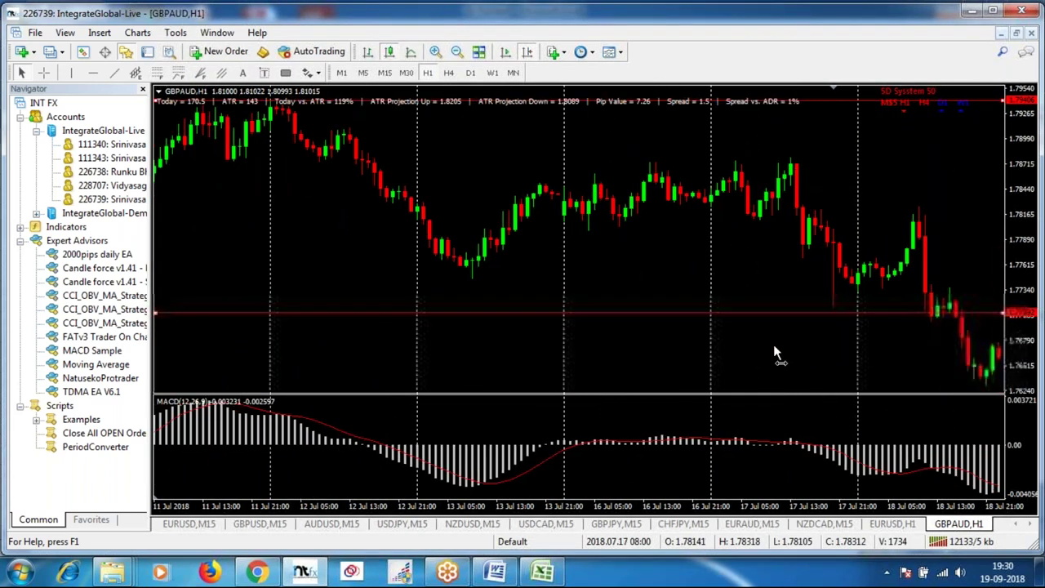
pyautogui.scroll(-2, 793, 350)
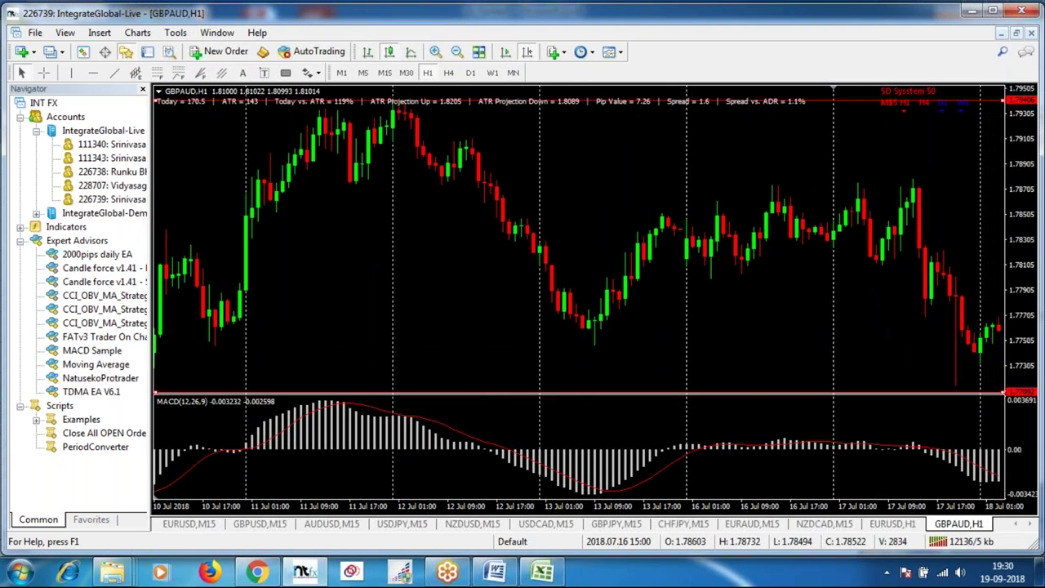
pyautogui.scroll(2, 778, 365)
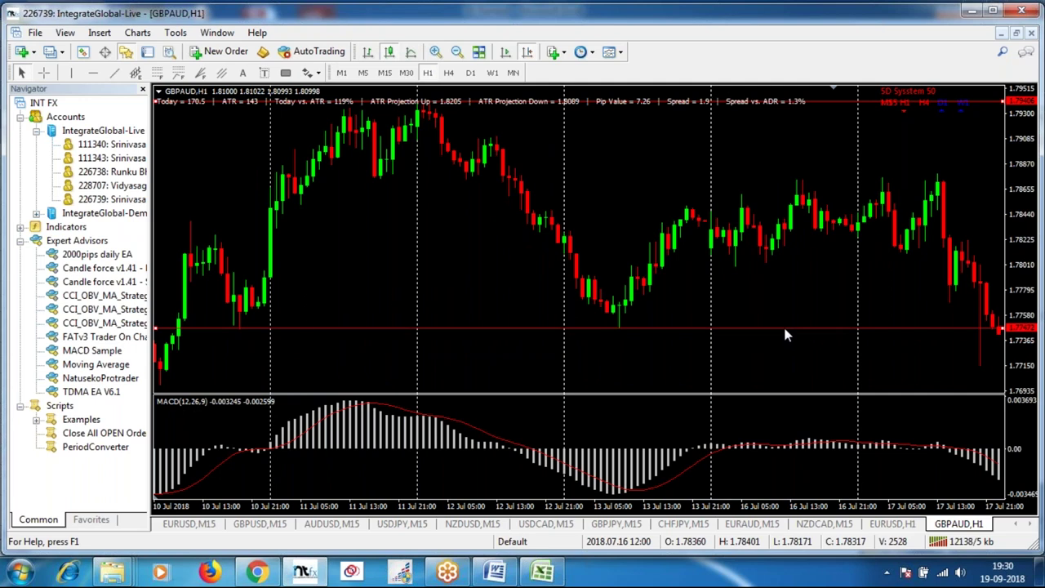
pyautogui.scroll(-3, 794, 356)
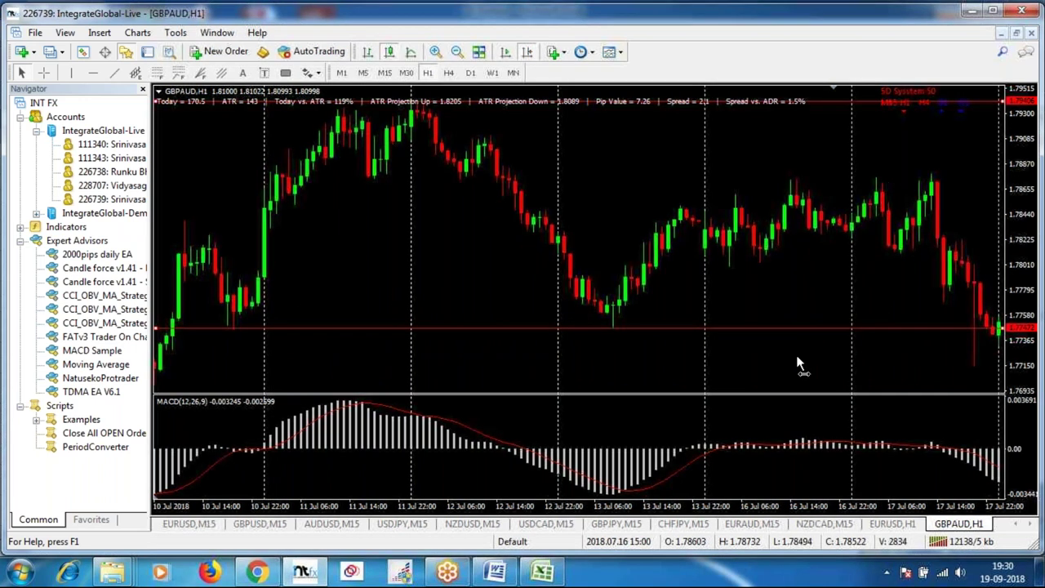
pyautogui.scroll(-2, 833, 305)
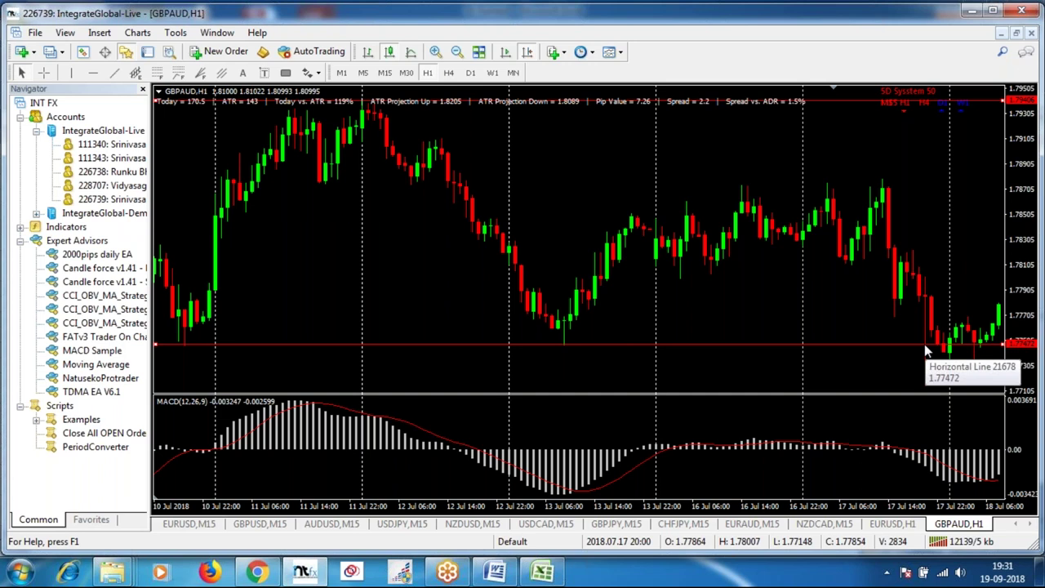
# Draw a falling trendline under the price lows and vertical markers at both lows.
pyautogui.click(115, 80)
pyautogui.moveTo(565, 348); pyautogui.dragTo(926, 385)
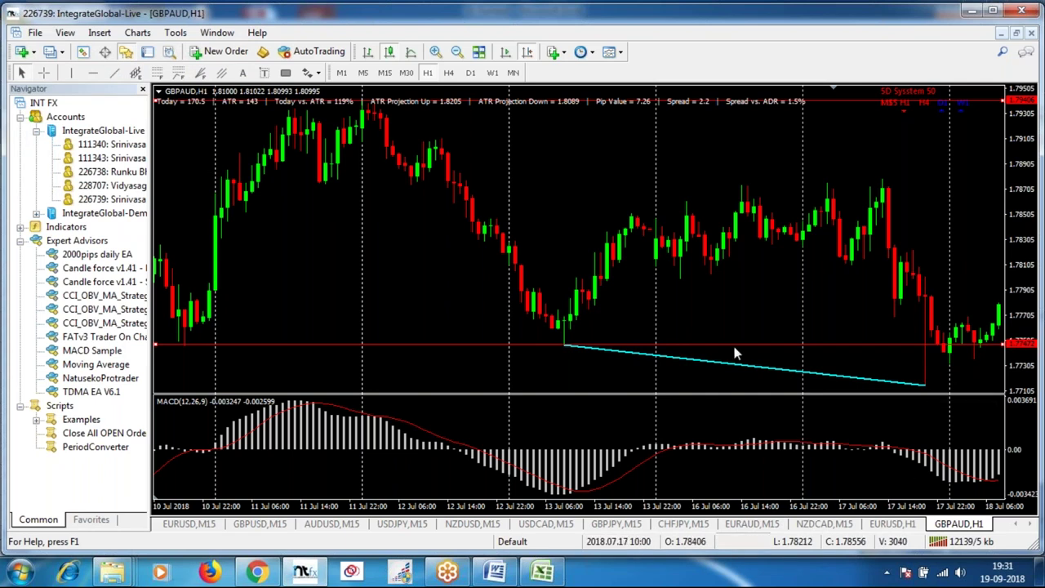
pyautogui.click(72, 73)
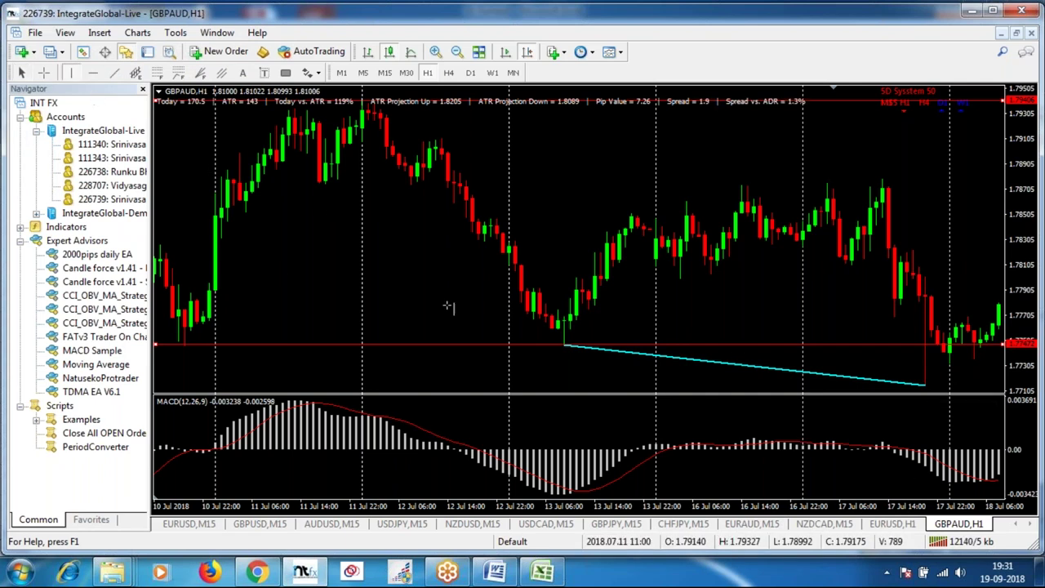
pyautogui.click(565, 325)
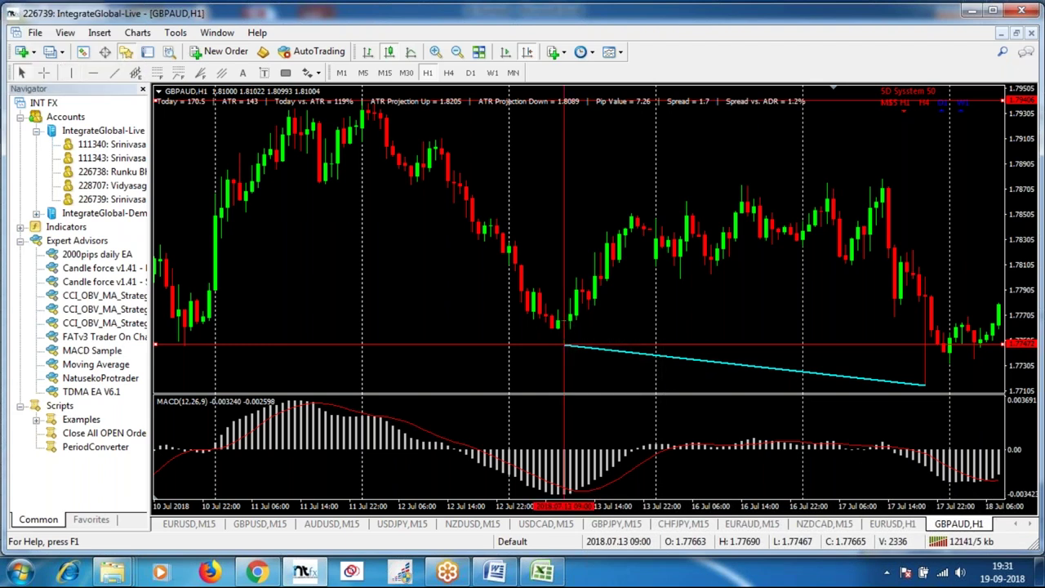
pyautogui.click(926, 299)
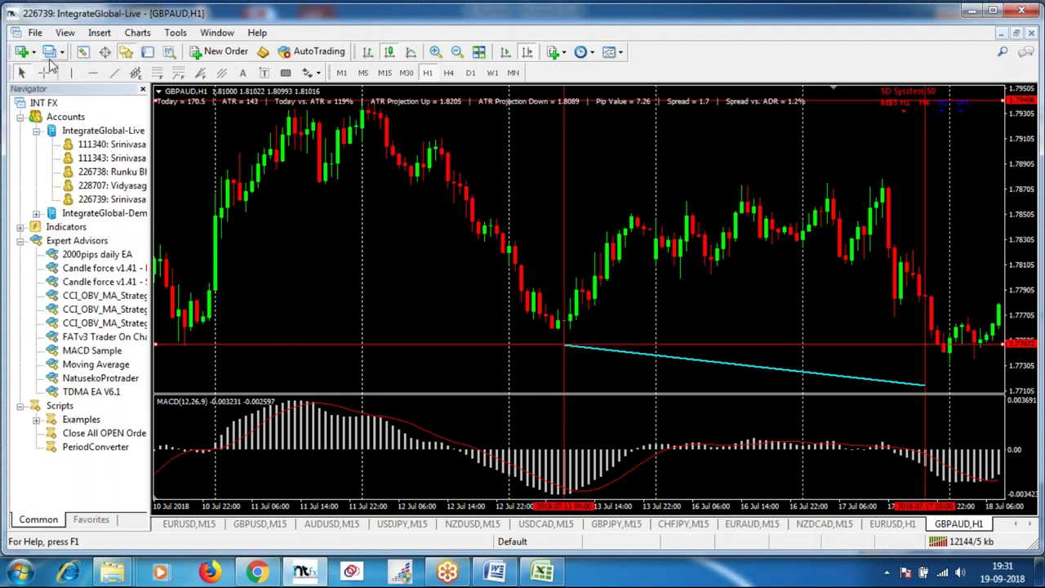
# Draw a rising trendline across the MACD lows and shift the second marker slightly later.
pyautogui.moveTo(569, 495)
pyautogui.moveTo(569, 495)
pyautogui.mouseDown()
pyautogui.moveTo(980, 490)
pyautogui.moveTo(932, 482)
pyautogui.moveTo(926, 465)
pyautogui.mouseUp()
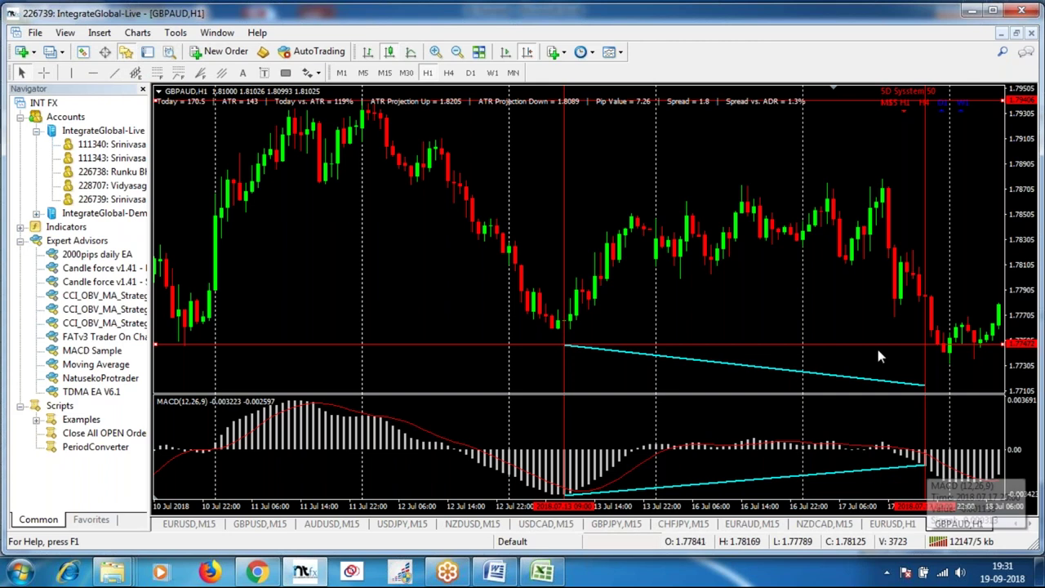
pyautogui.moveTo(914, 471)
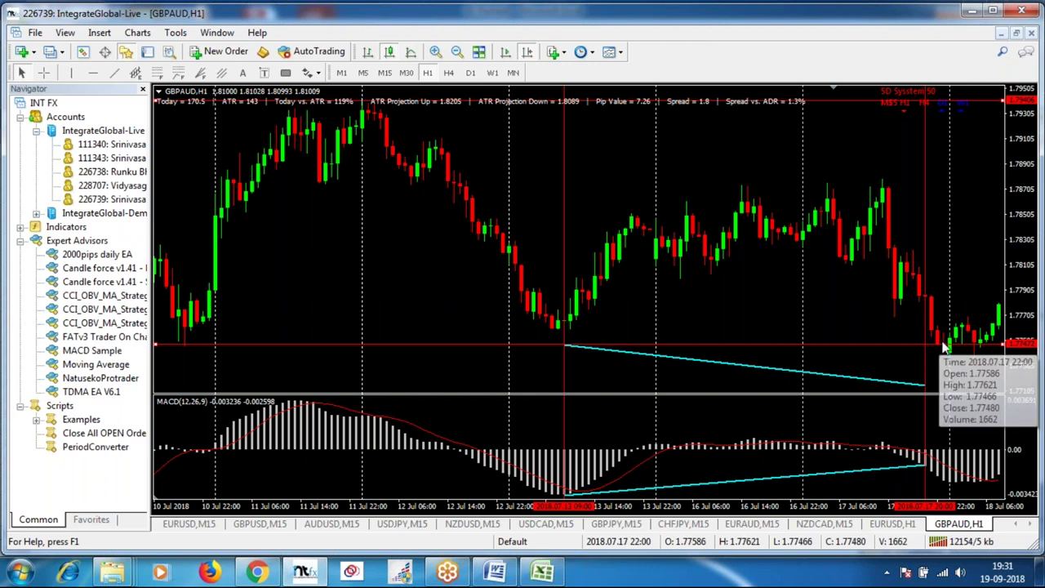
pyautogui.moveTo(952, 344)
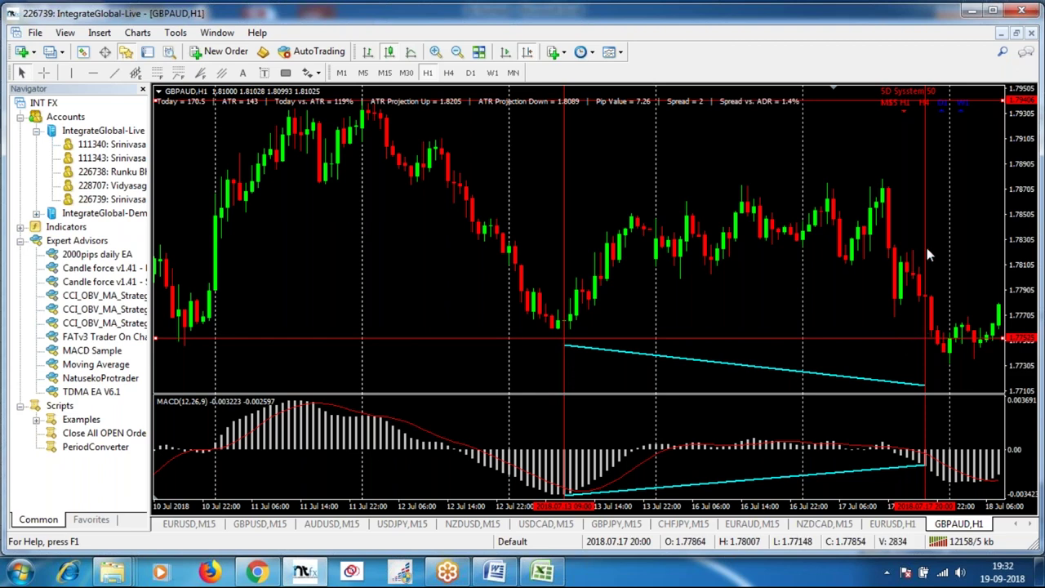
pyautogui.moveTo(931, 253); pyautogui.dragTo(960, 256)
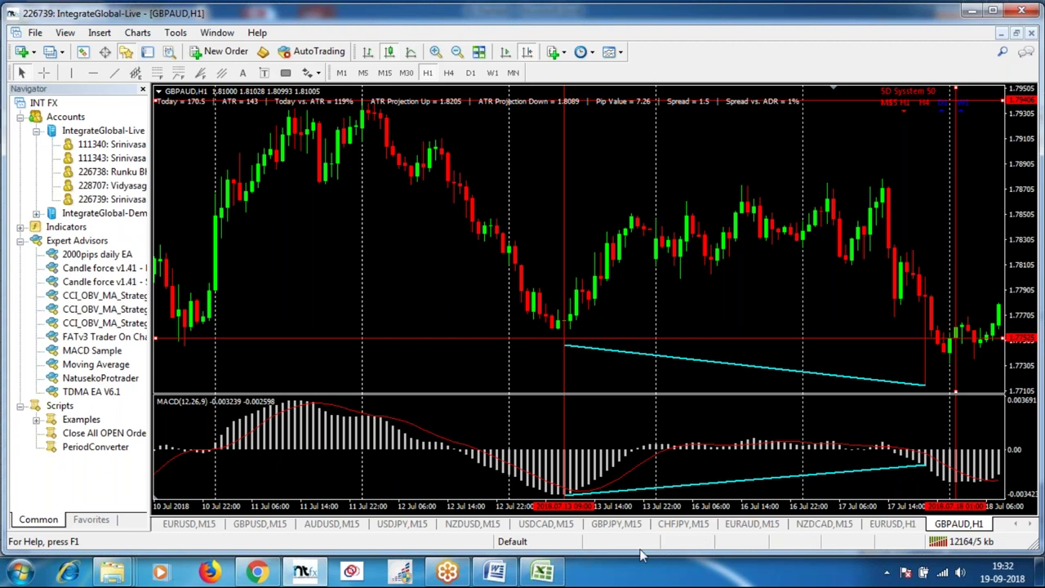
# Enter date 18-07-2018, time 1 and order Buy in row 6 of the trade log.
pyautogui.click(543, 573)
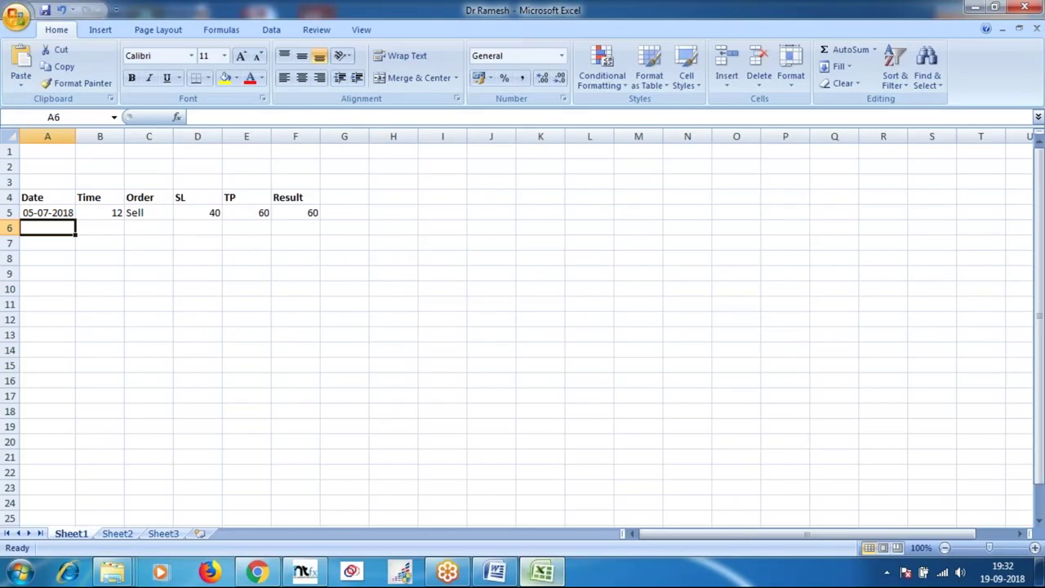
pyautogui.write('18')
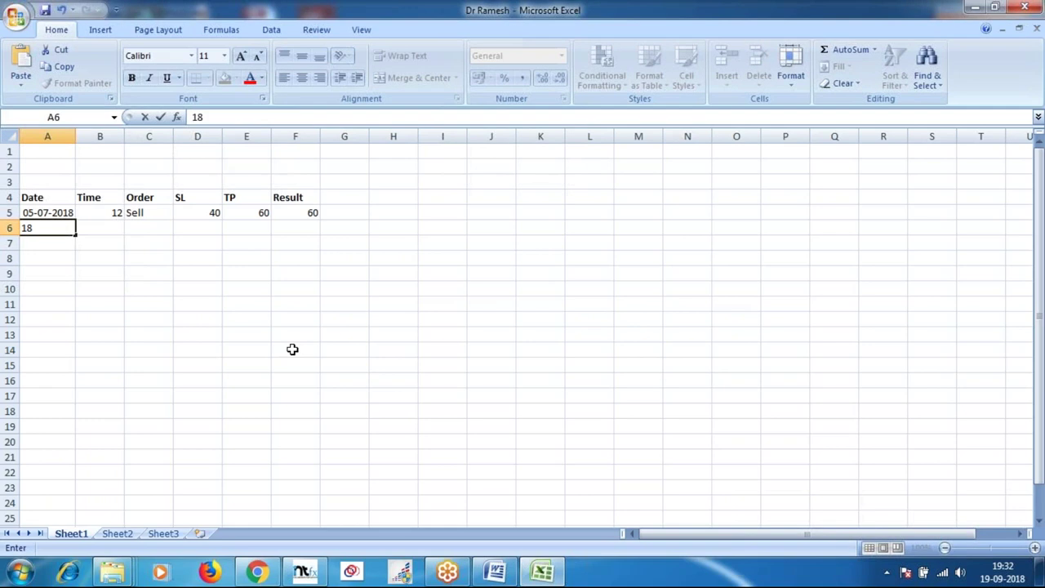
pyautogui.write('-07-2018')
pyautogui.press('Tab')
pyautogui.write('1')
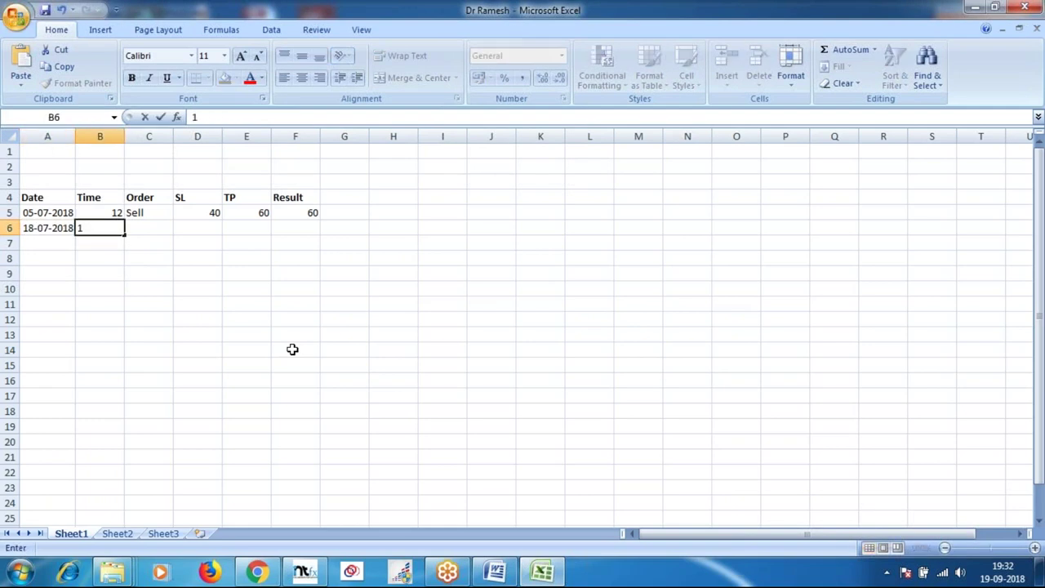
pyautogui.press('Tab')
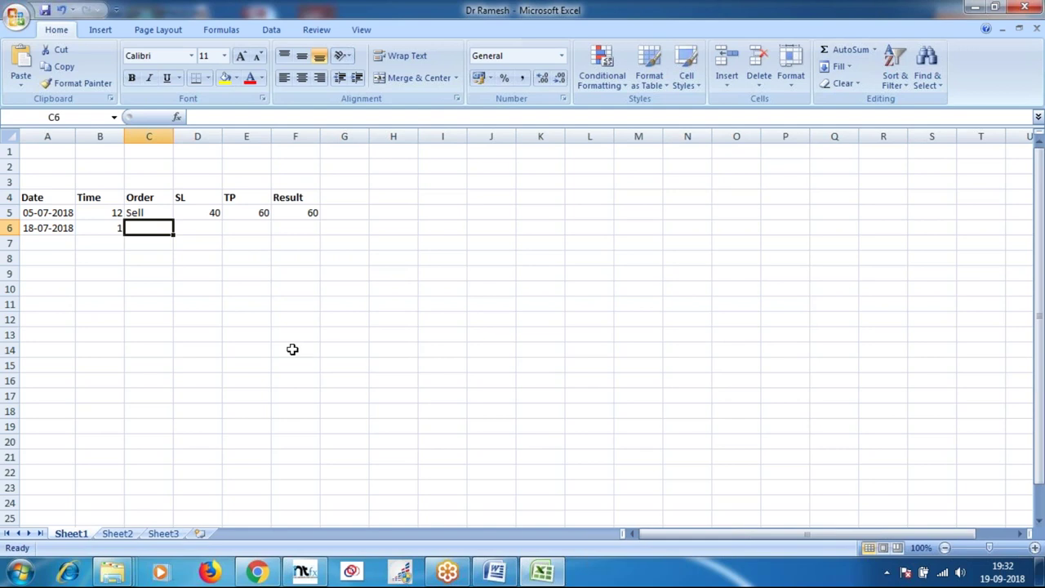
pyautogui.write('Buy')
pyautogui.press('Tab')
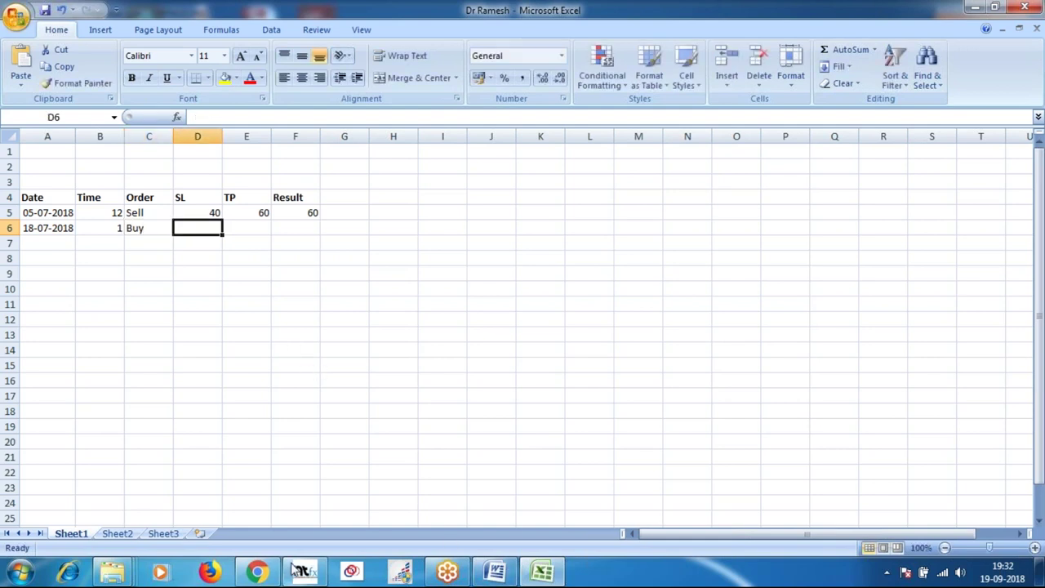
pyautogui.click(315, 575)
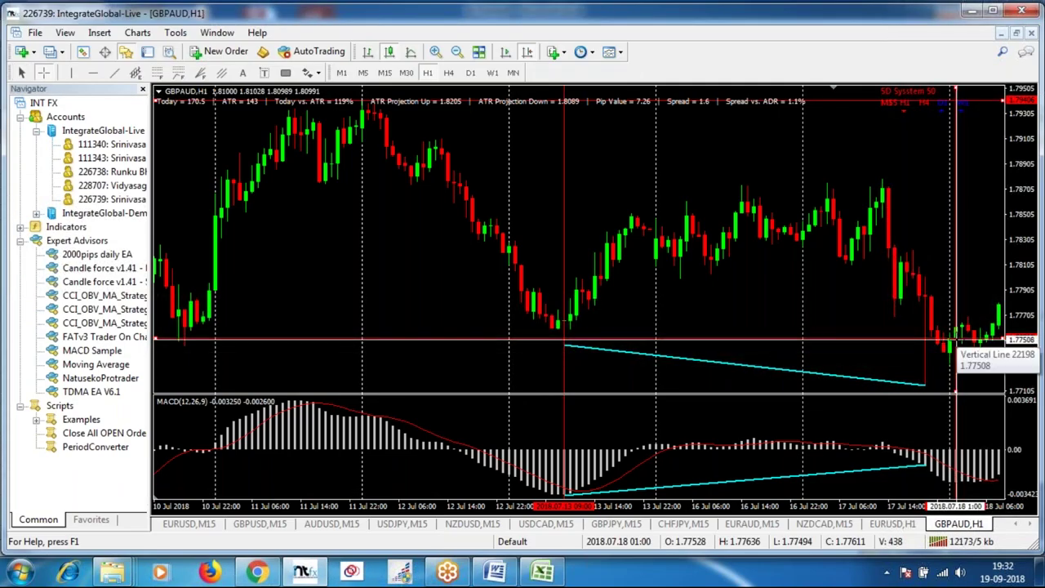
# Measure the buy trade's distance in points with the crosshair on the GBPAUD chart.
pyautogui.middleClick(956, 341)
pyautogui.moveTo(956, 341); pyautogui.dragTo(957, 374)
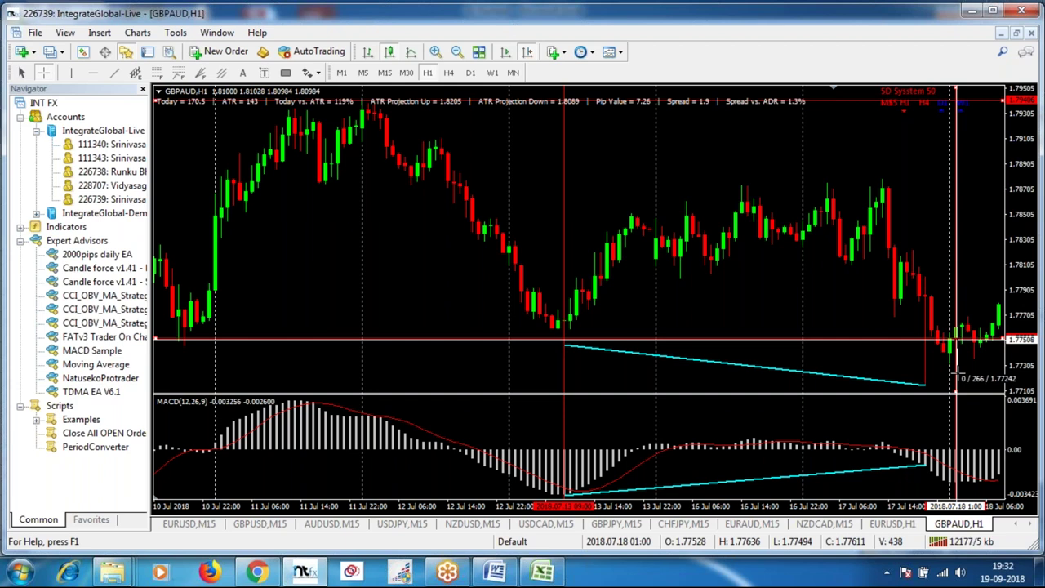
pyautogui.moveTo(957, 374); pyautogui.dragTo(956, 374)
pyautogui.moveTo(957, 374); pyautogui.dragTo(956, 374)
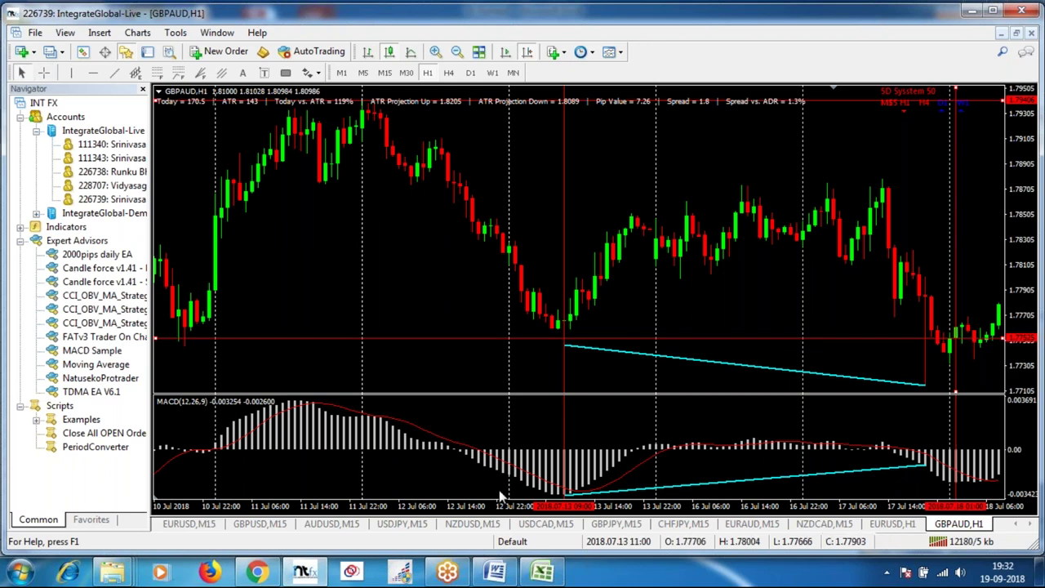
# Record SL 26 and TP 39 in row 6 of the Excel log.
pyautogui.click(555, 575)
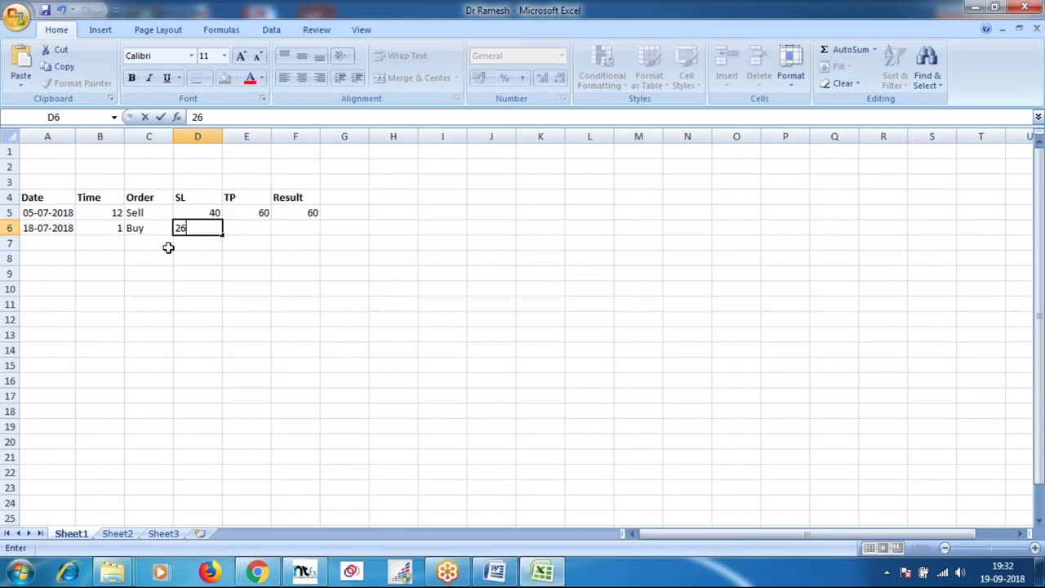
pyautogui.press('Tab')
pyautogui.write('39')
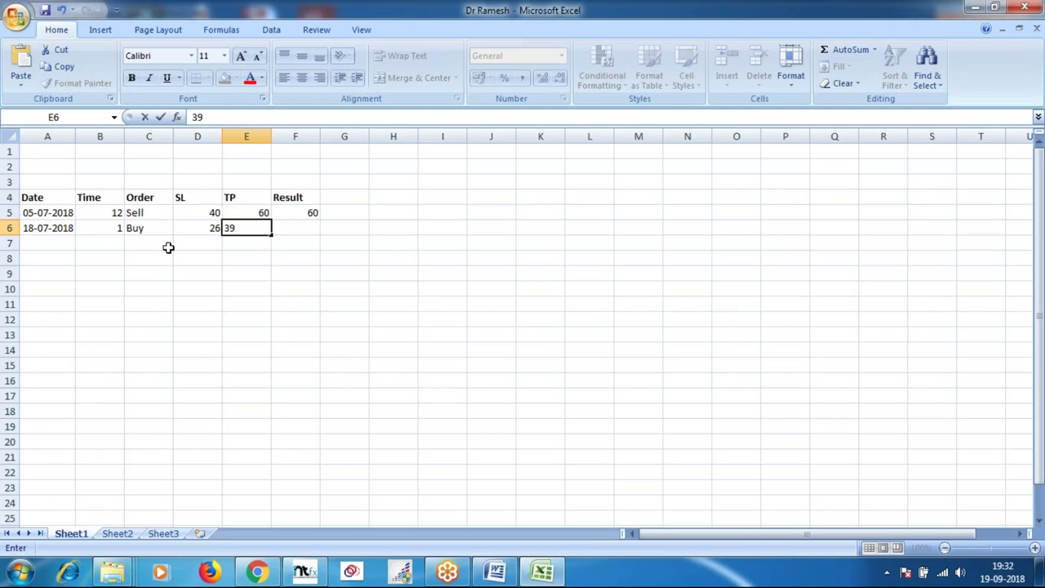
pyautogui.press('Tab')
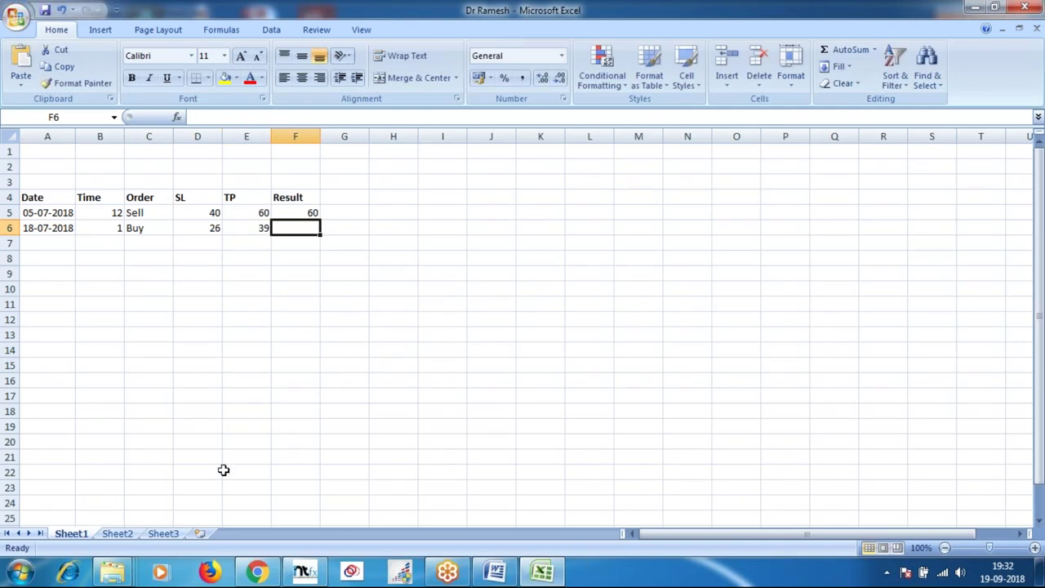
# Scroll the GBPAUD chart and measure the price move up from the lows.
pyautogui.click(304, 572)
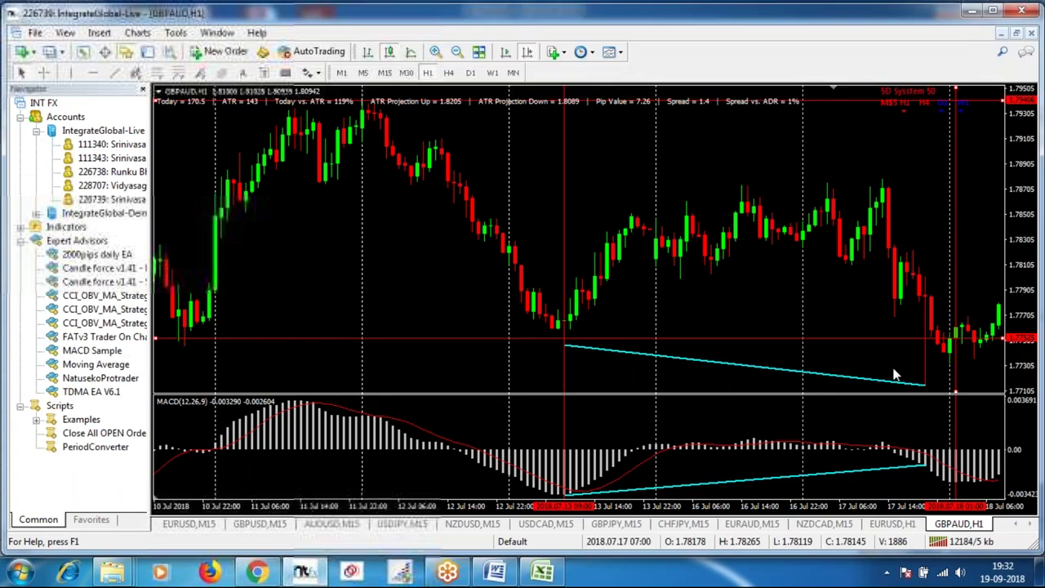
pyautogui.scroll(-2, 868, 308)
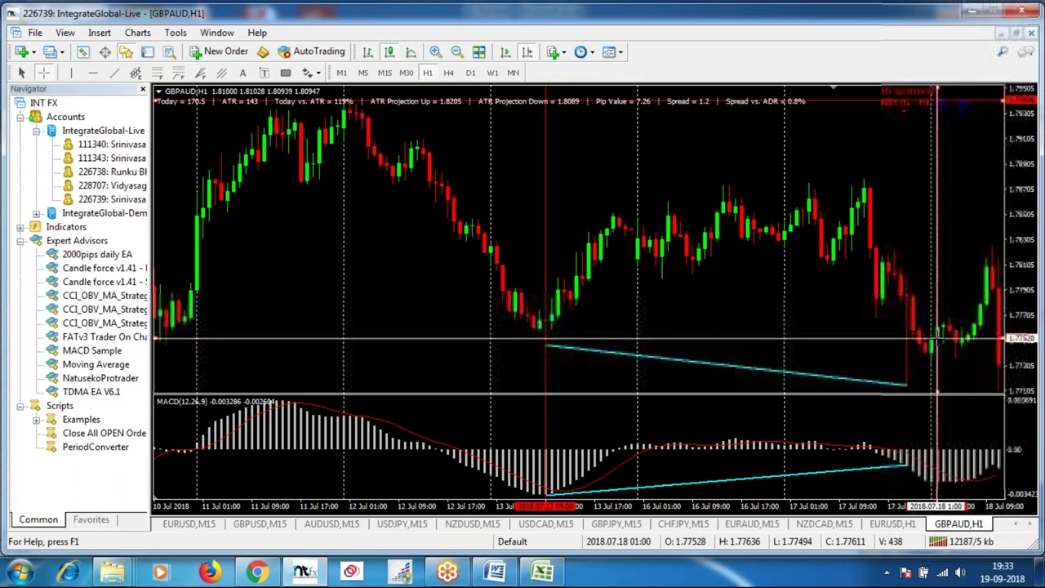
pyautogui.moveTo(939, 334); pyautogui.dragTo(998, 249)
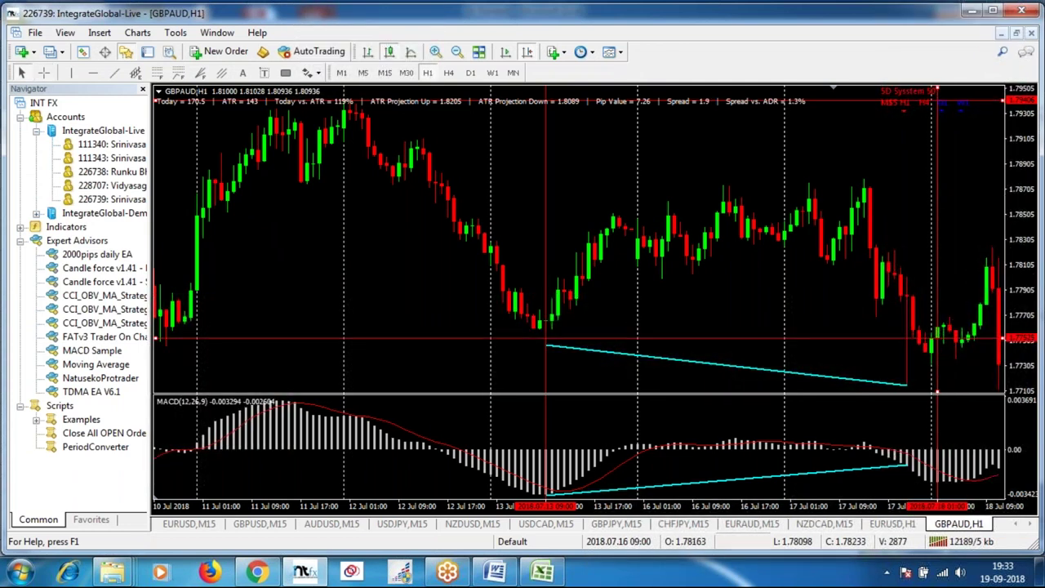
pyautogui.click(542, 571)
# Enter Result 39 in F6, then check newer GBPAUD bars before returning to Excel.
pyautogui.write('39')
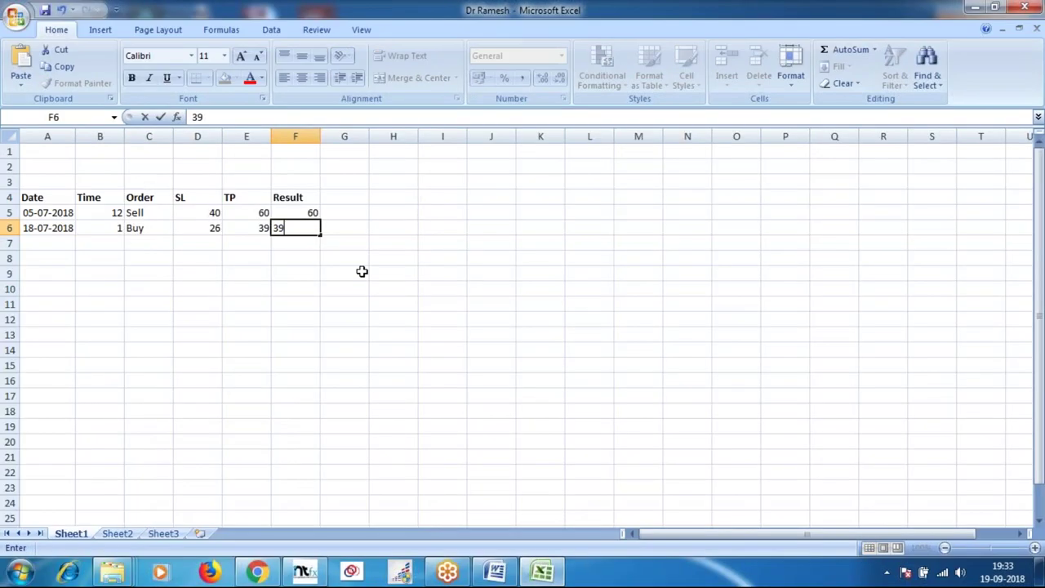
pyautogui.press('Tab')
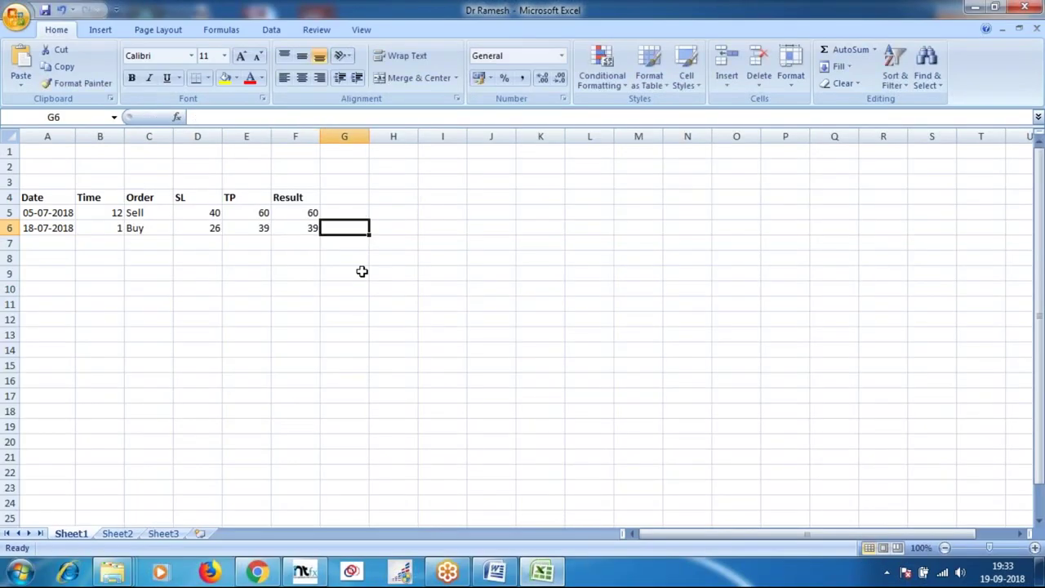
pyautogui.click(301, 565)
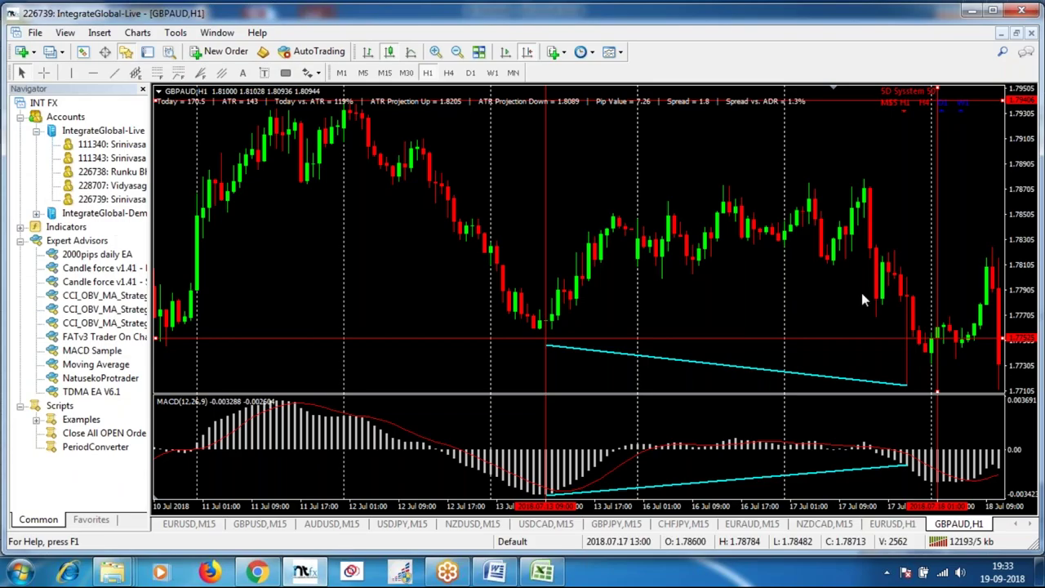
pyautogui.scroll(-2, 862, 292)
pyautogui.scroll(-3, 842, 287)
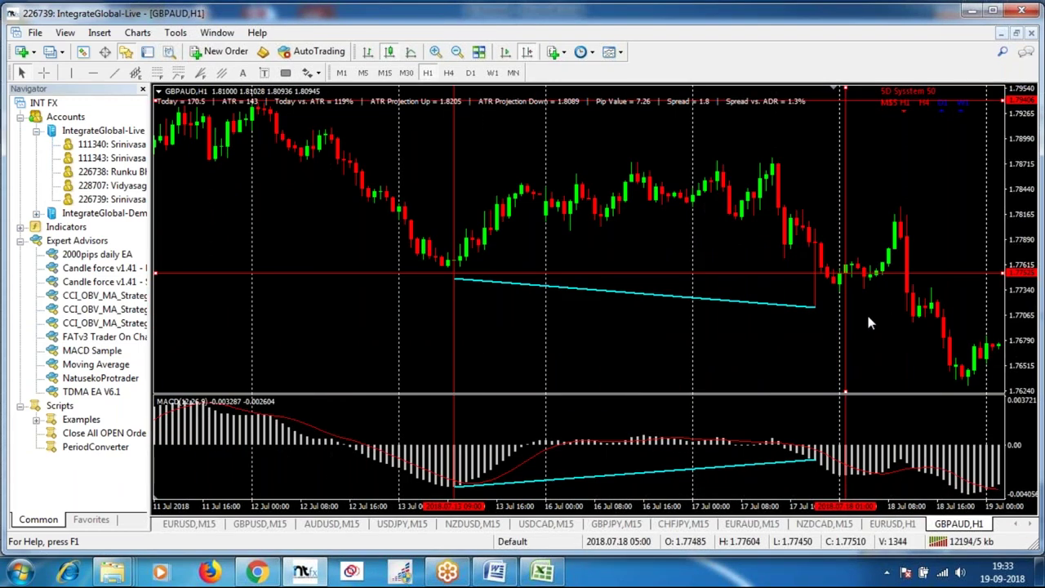
pyautogui.click(542, 570)
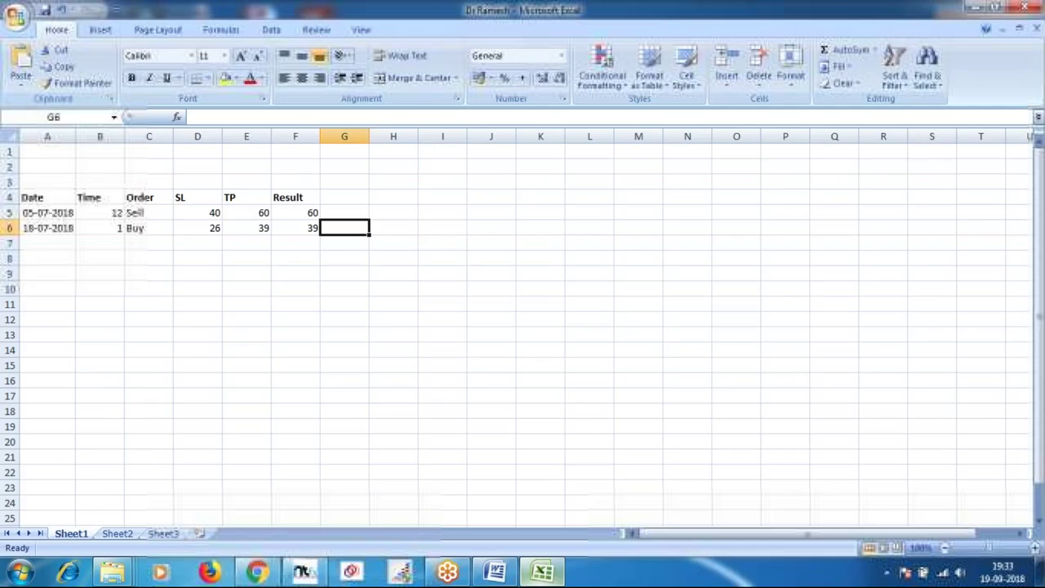
# Add a 'Net P/L' heading in cell G4.
pyautogui.click(327, 200)
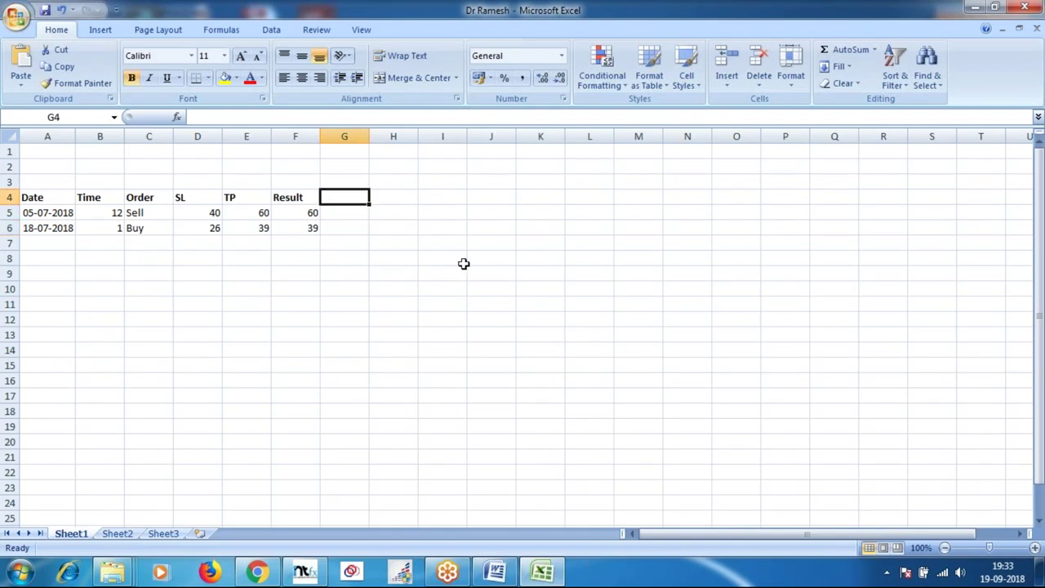
pyautogui.write('Net')
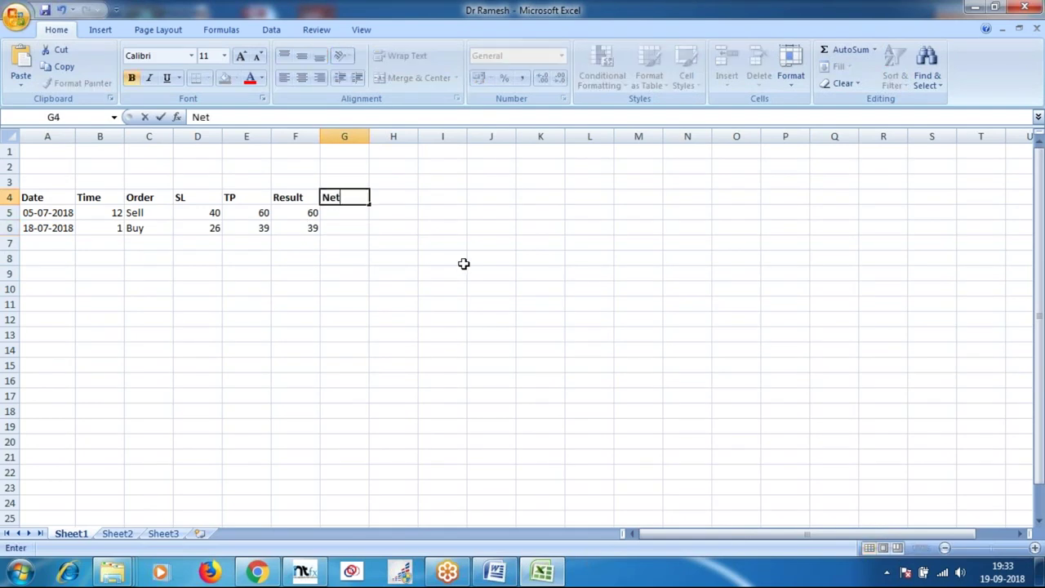
pyautogui.write(' P/L')
pyautogui.press('Return')
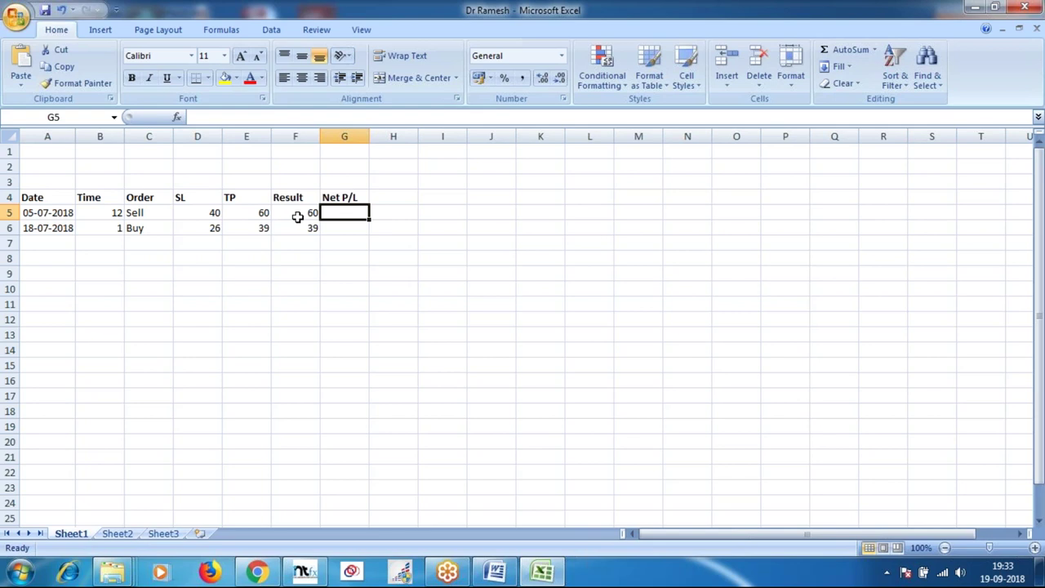
# Link G5 to the first trade's Result with =F5, showing 60.
pyautogui.click(296, 214)
pyautogui.click(338, 215)
pyautogui.click(299, 212)
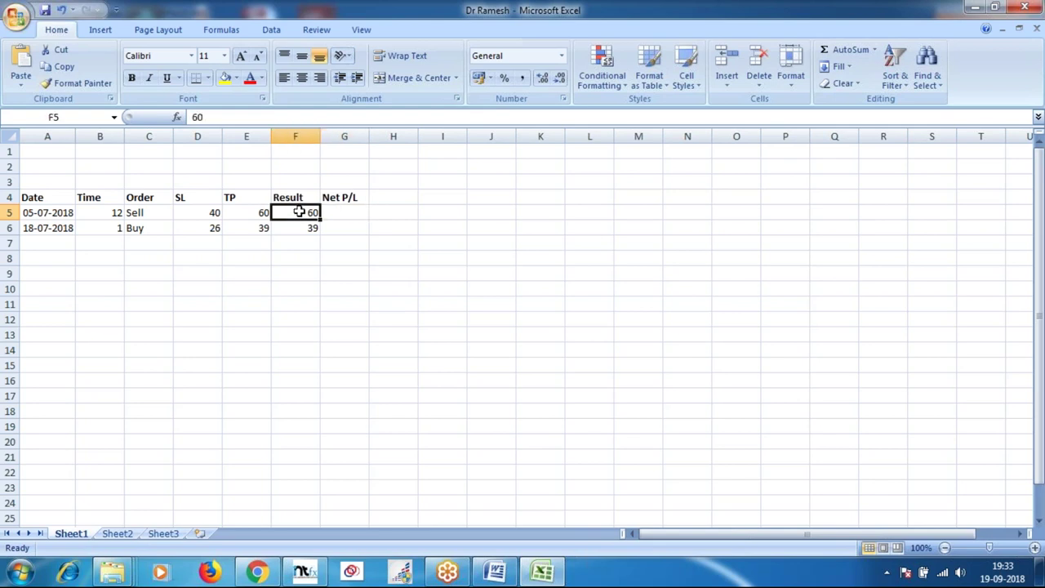
pyautogui.click(343, 213)
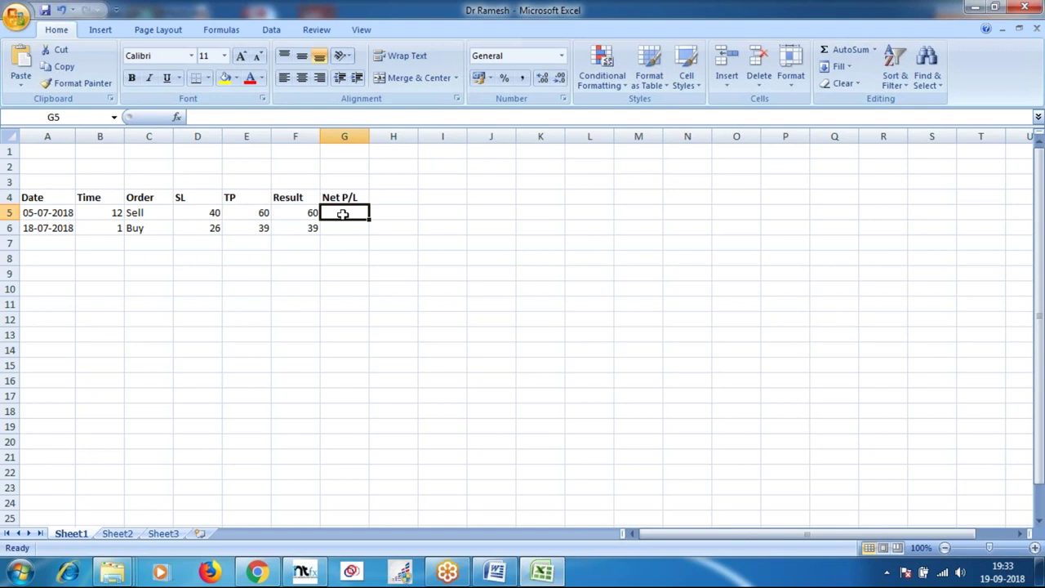
pyautogui.write('=f5')
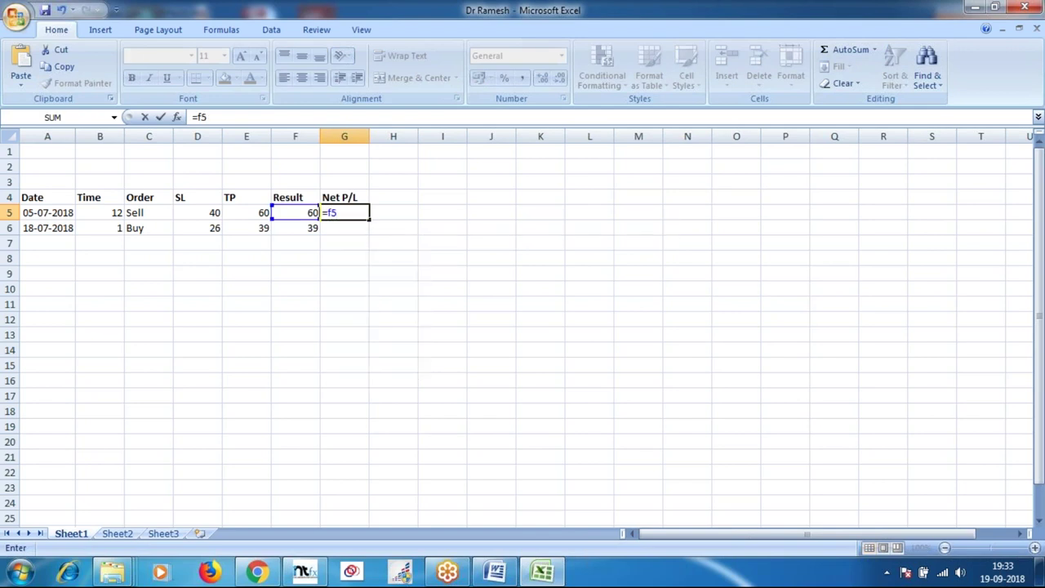
pyautogui.press('Return')
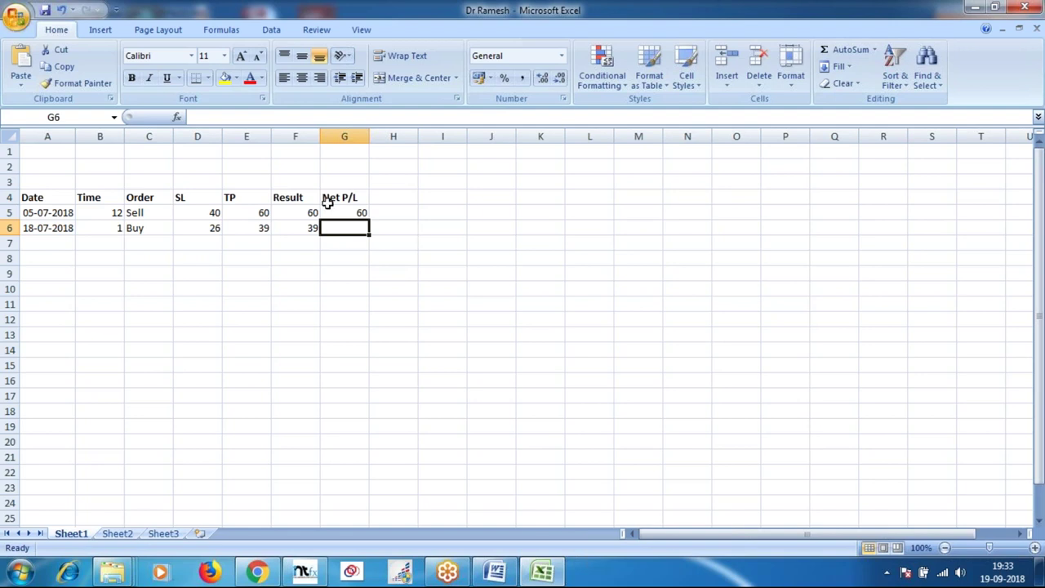
pyautogui.click(304, 213)
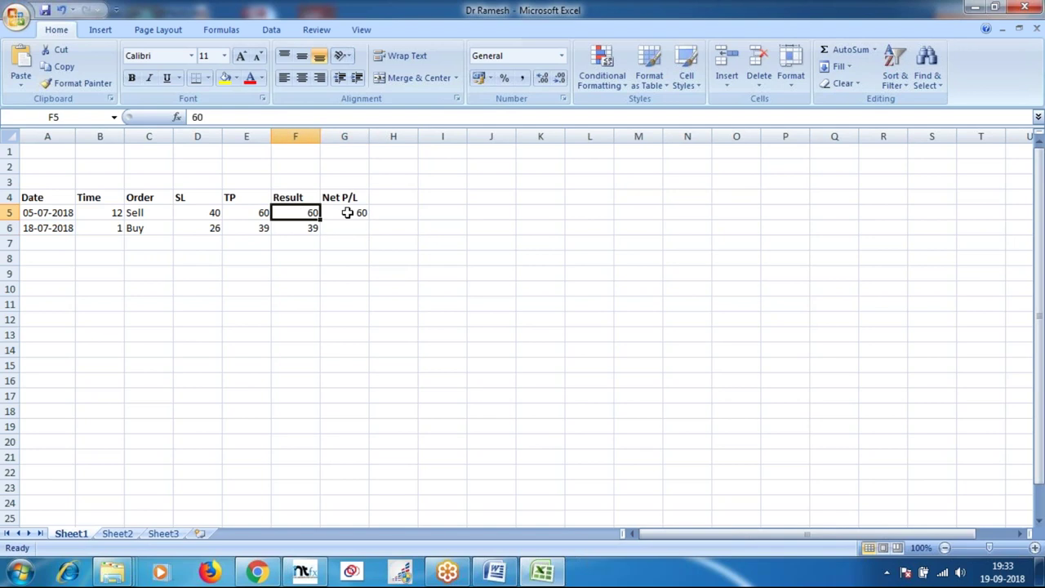
pyautogui.click(343, 212)
pyautogui.click(309, 212)
pyautogui.press('Right')
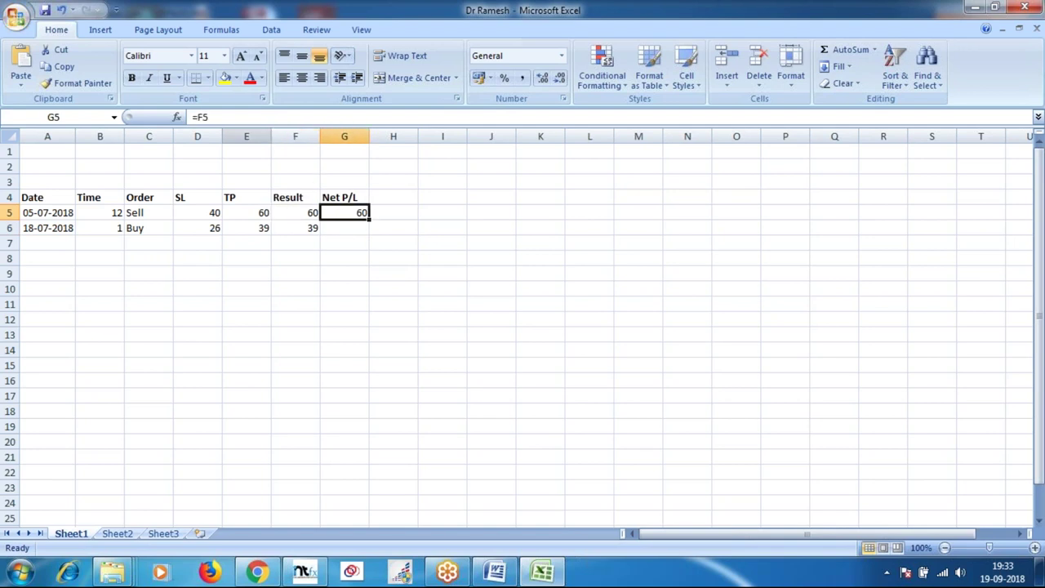
# Enter =G5+F6 in G6 to get the running total of 99.
pyautogui.click(351, 229)
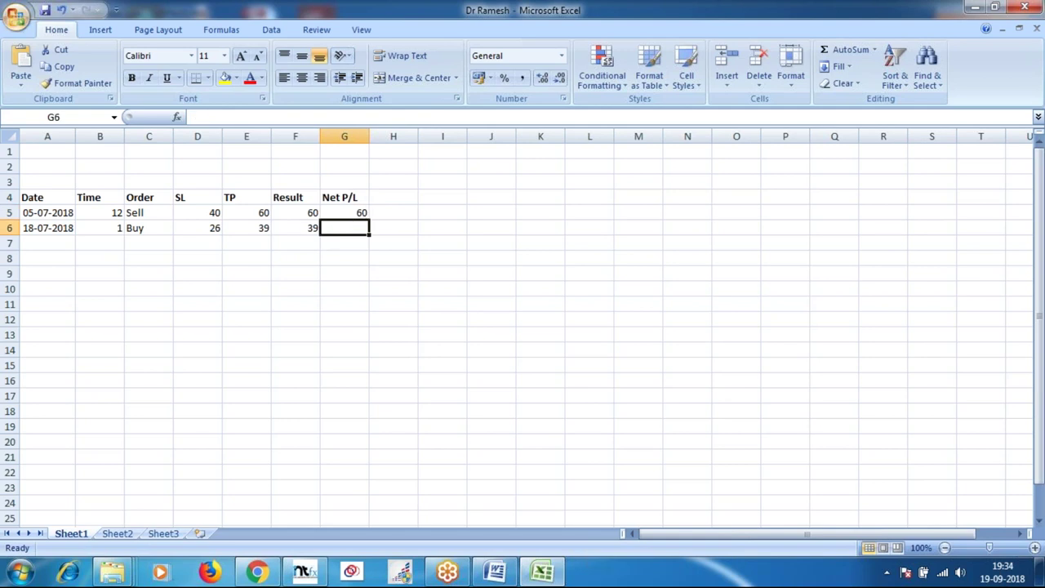
pyautogui.click(361, 214)
pyautogui.click(309, 228)
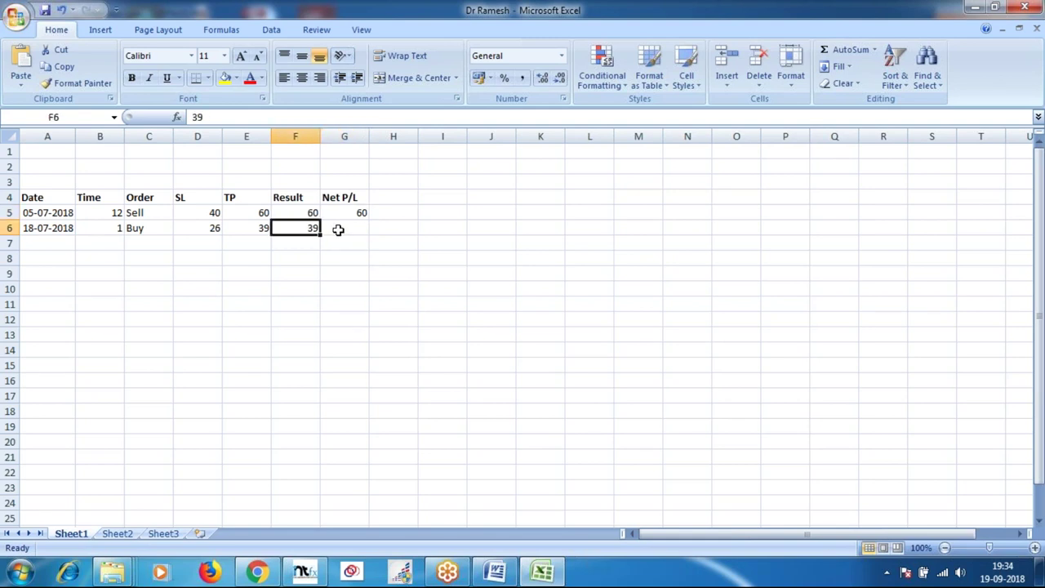
pyautogui.click(354, 229)
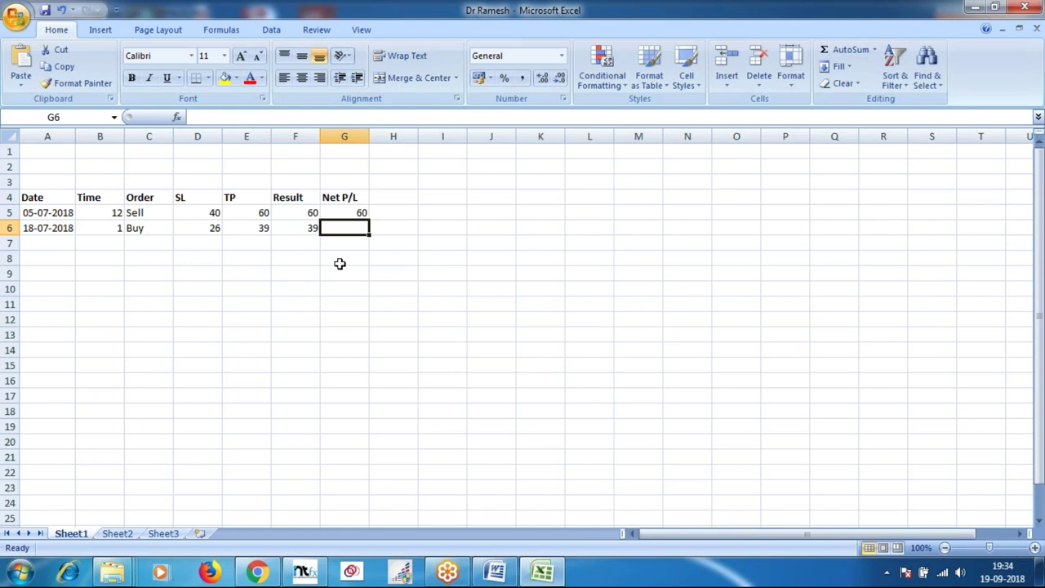
pyautogui.write('=')
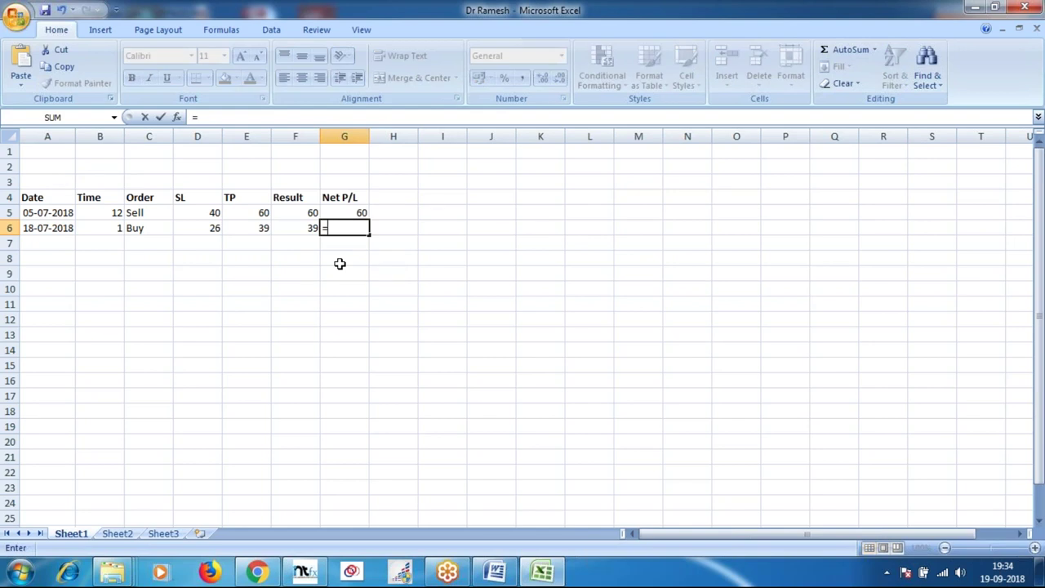
pyautogui.write('g5')
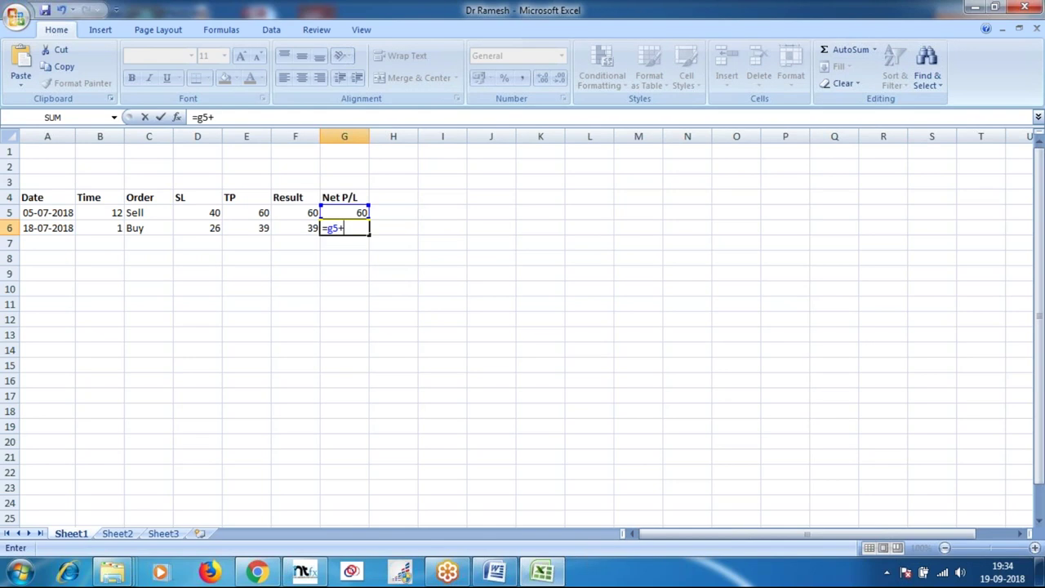
pyautogui.write('+f6')
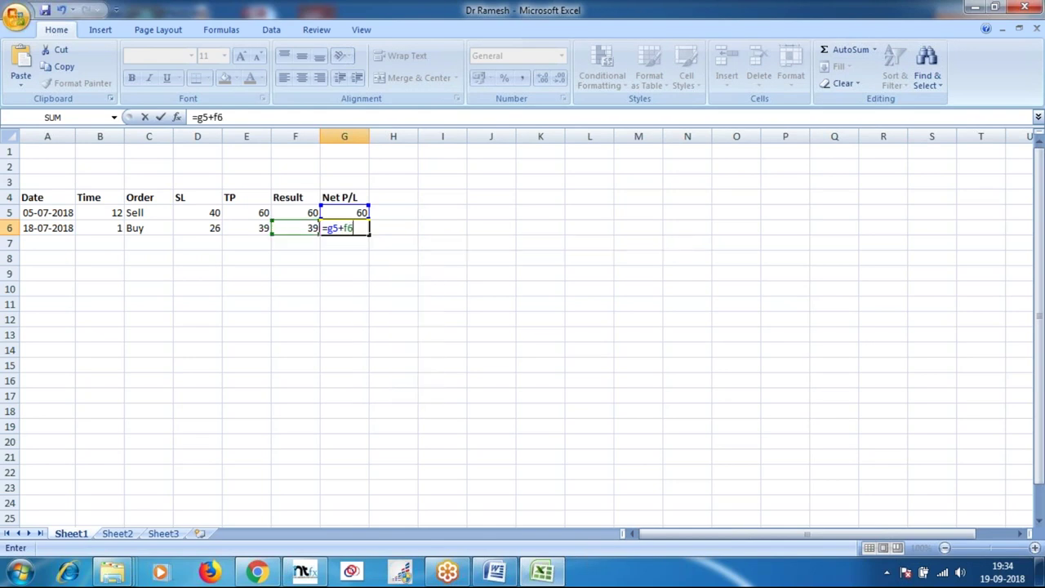
pyautogui.press('Return')
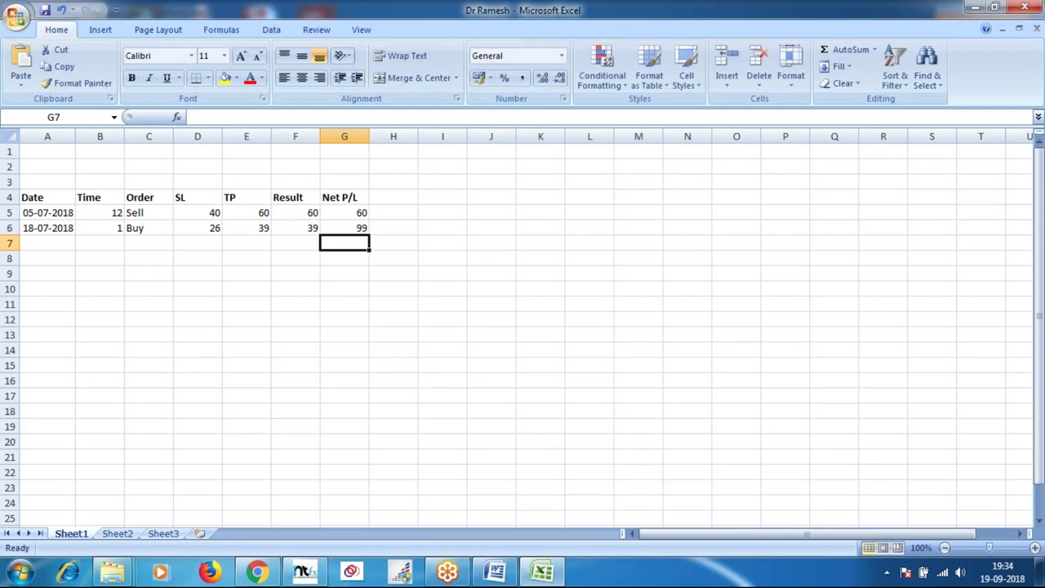
# Fill the G6 running-total formula down to G58 and verify it.
pyautogui.click(348, 229)
pyautogui.moveTo(369, 235); pyautogui.dragTo(368, 508)
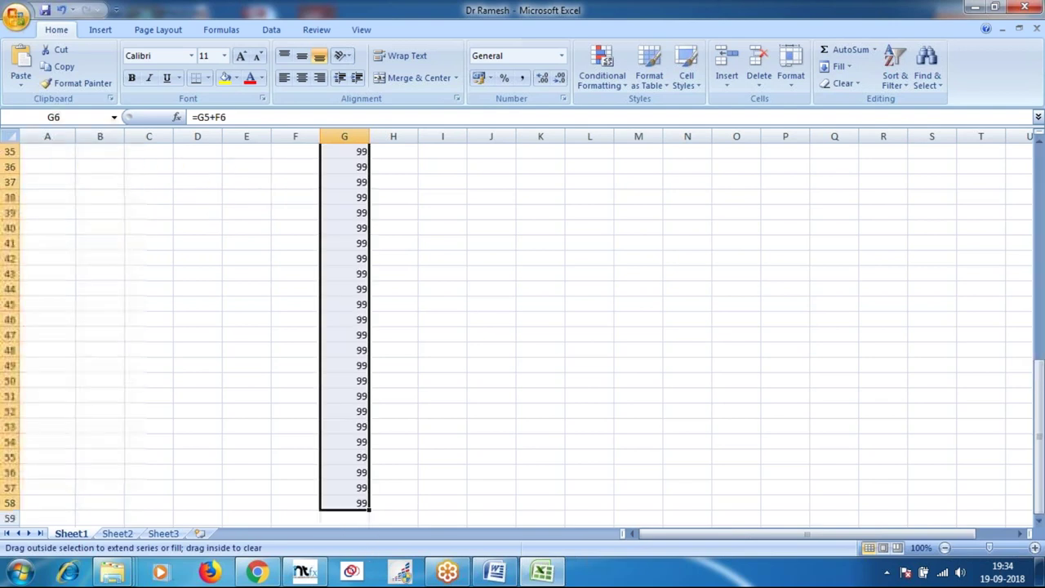
pyautogui.click(223, 376)
pyautogui.scroll(11, 445, 308)
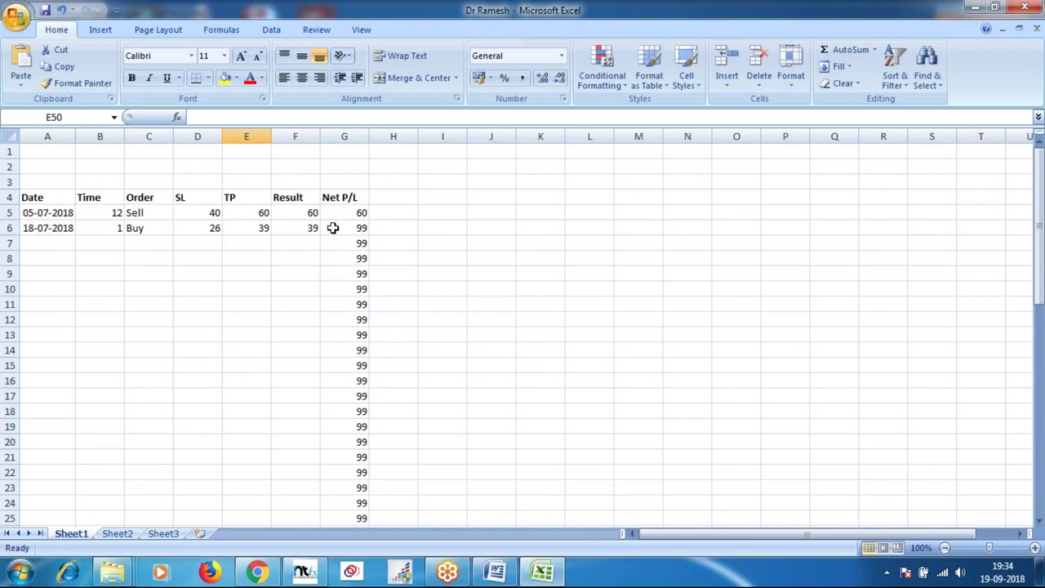
pyautogui.click(350, 233)
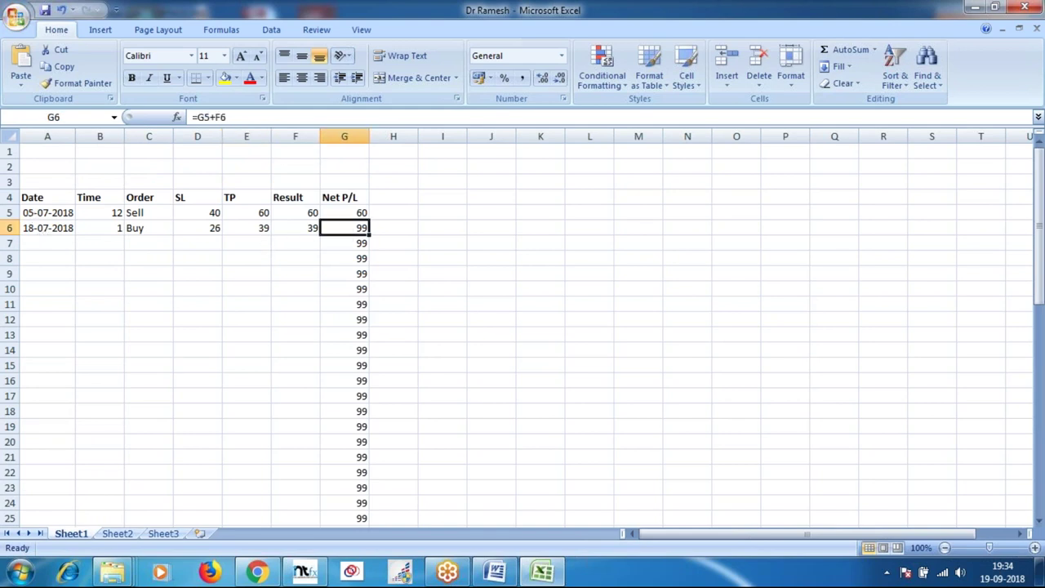
pyautogui.click(54, 242)
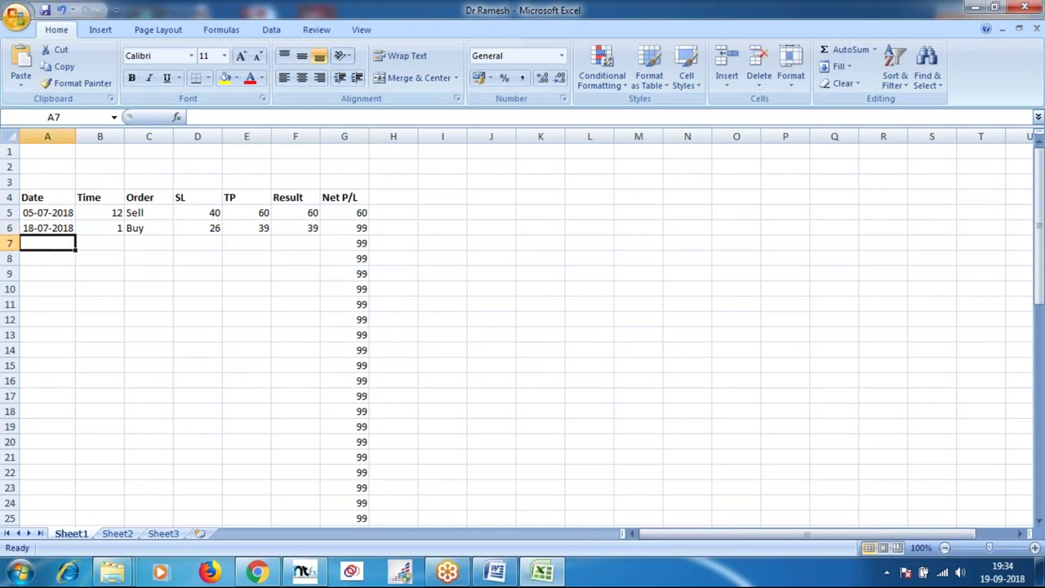
# Back on the GBPAUD chart, draw a longer price-lows trendline and a short MACD-pane line.
pyautogui.click(302, 572)
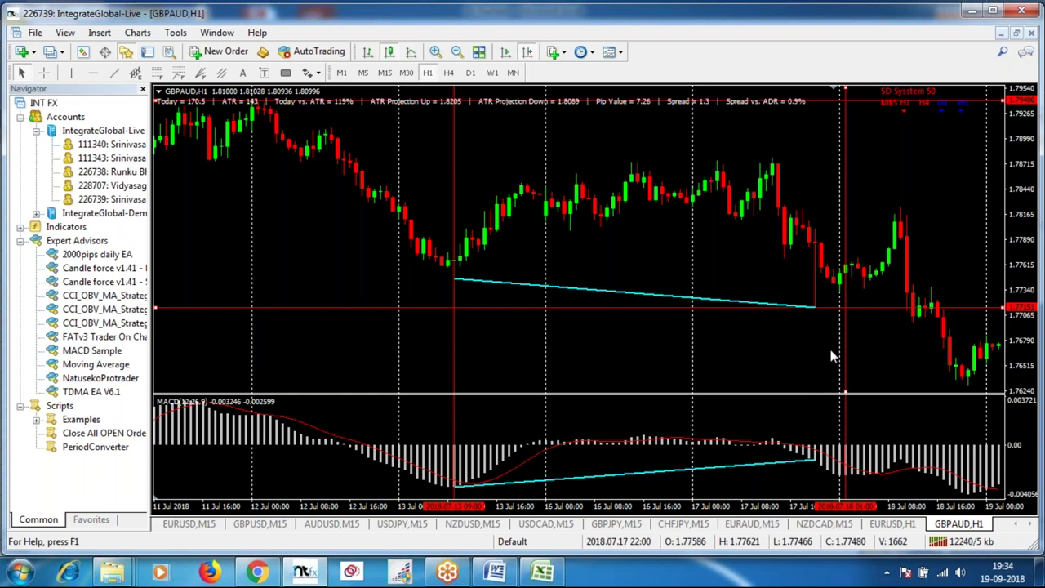
pyautogui.click(114, 73)
pyautogui.moveTo(817, 307); pyautogui.dragTo(913, 322)
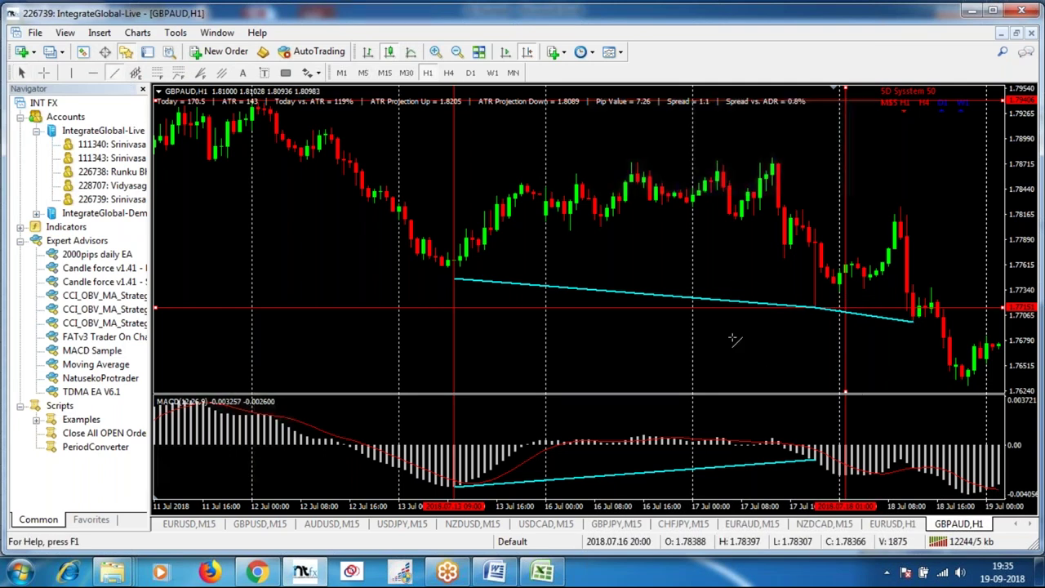
pyautogui.moveTo(846, 471)
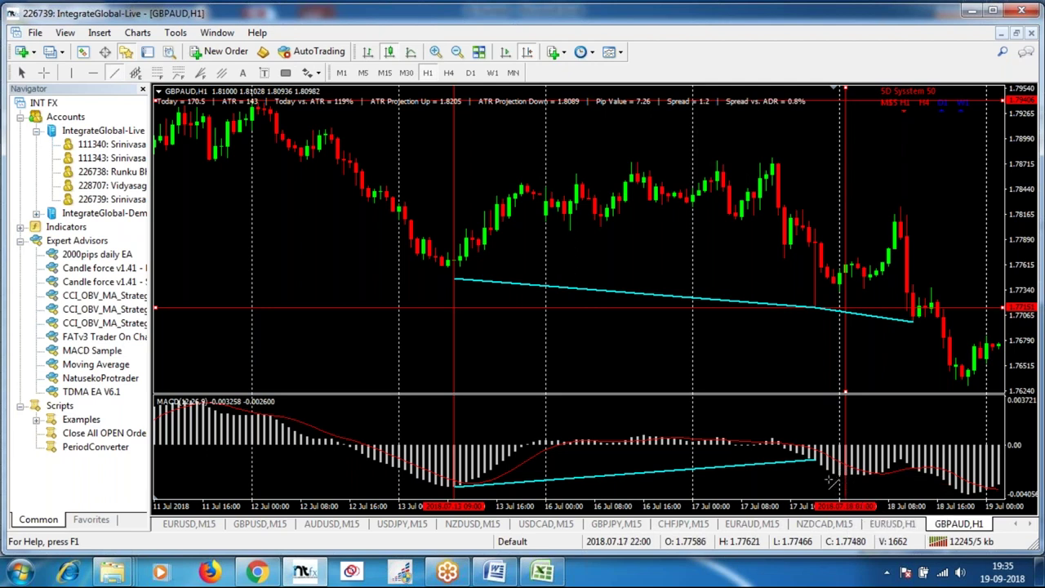
pyautogui.moveTo(835, 474); pyautogui.dragTo(928, 474)
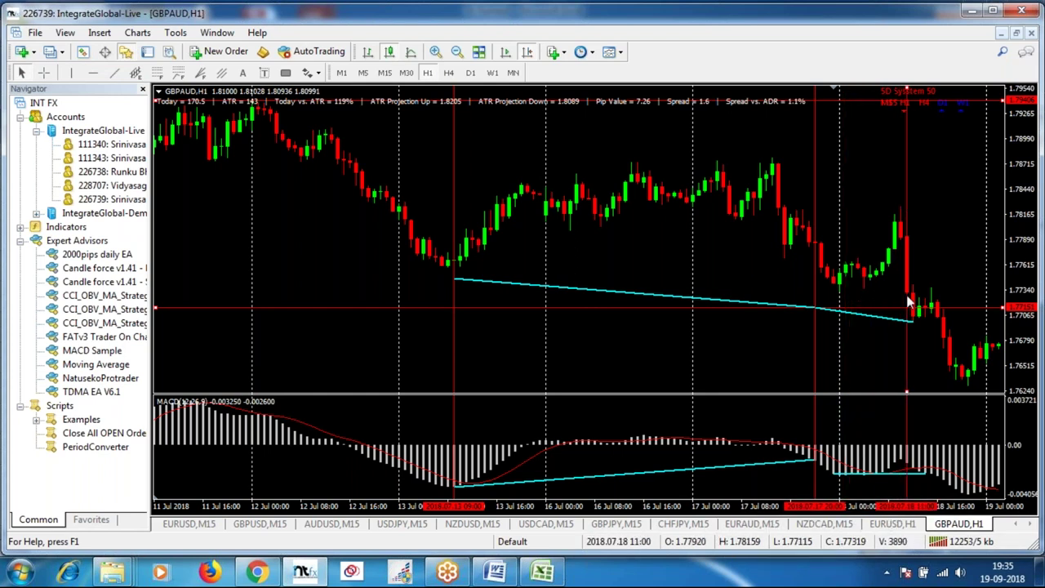
# Level the short MACD trendline by moving both its endpoints.
pyautogui.doubleClick(918, 472)
pyautogui.moveTo(918, 472); pyautogui.dragTo(907, 463)
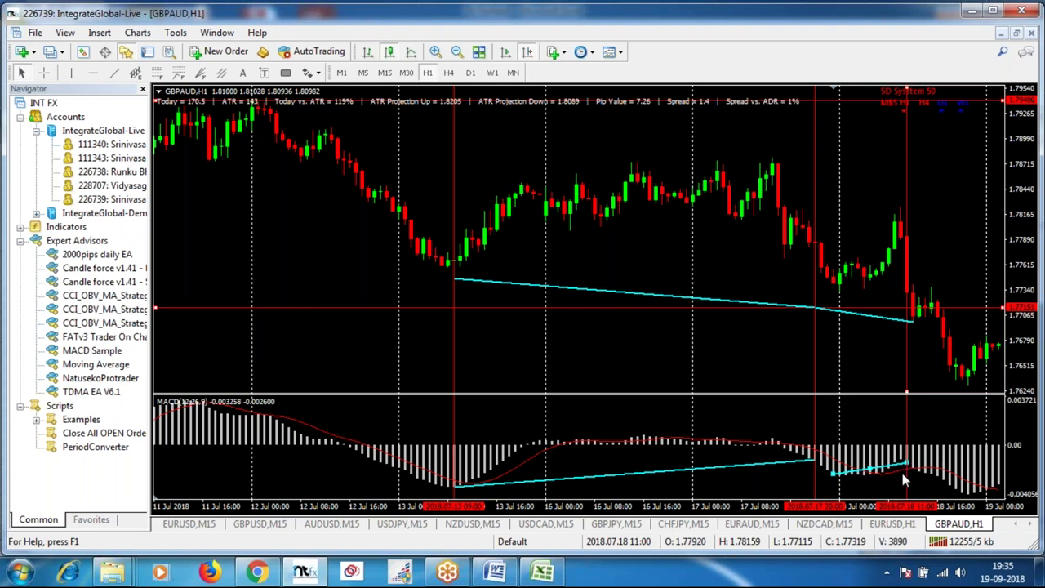
pyautogui.moveTo(834, 475); pyautogui.dragTo(820, 465)
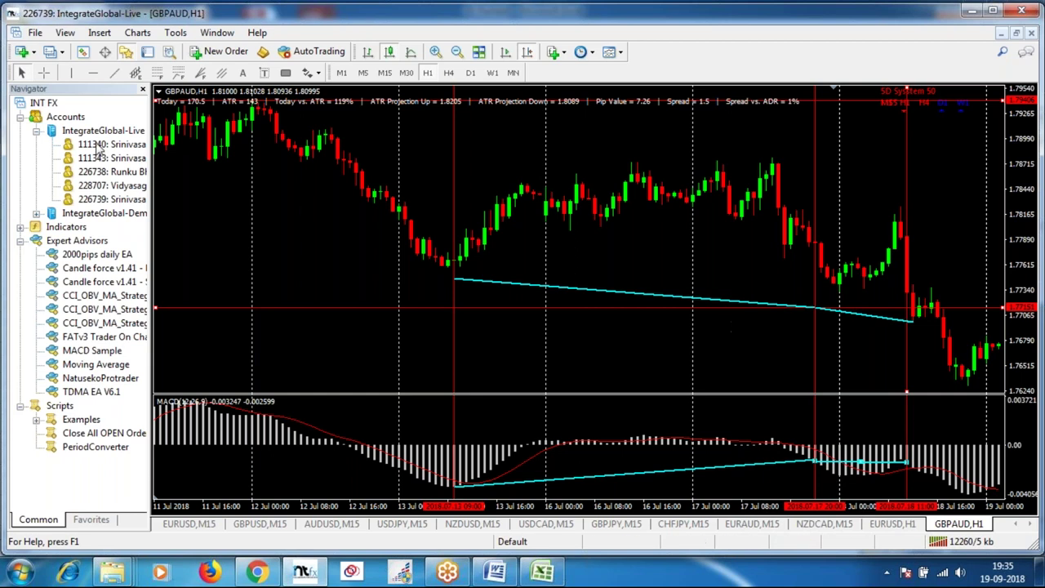
# Draw second trendlines under the price lows and along the MACD lows from 13 Jul.
pyautogui.click(115, 72)
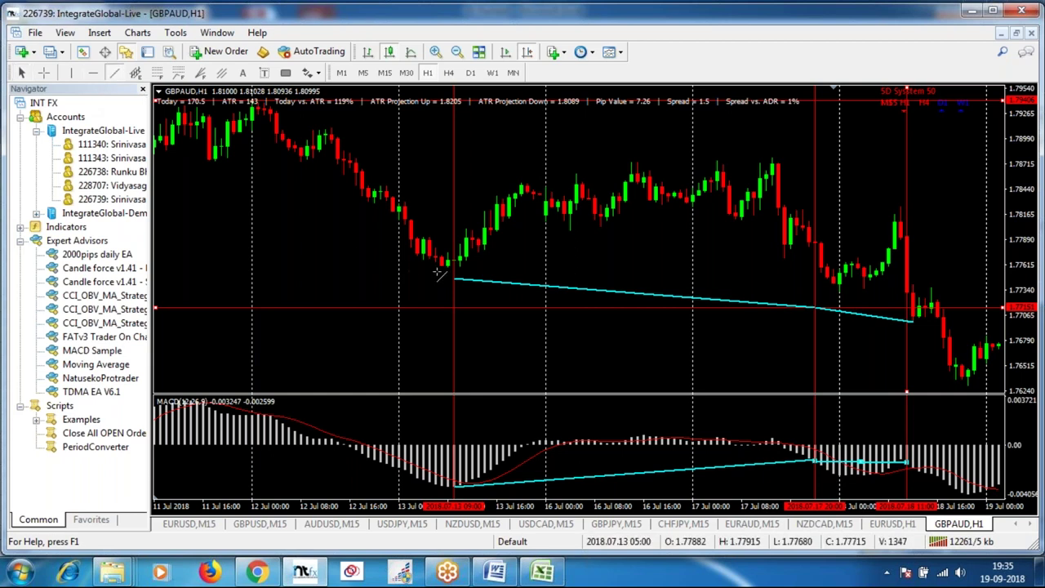
pyautogui.moveTo(455, 281); pyautogui.dragTo(912, 321)
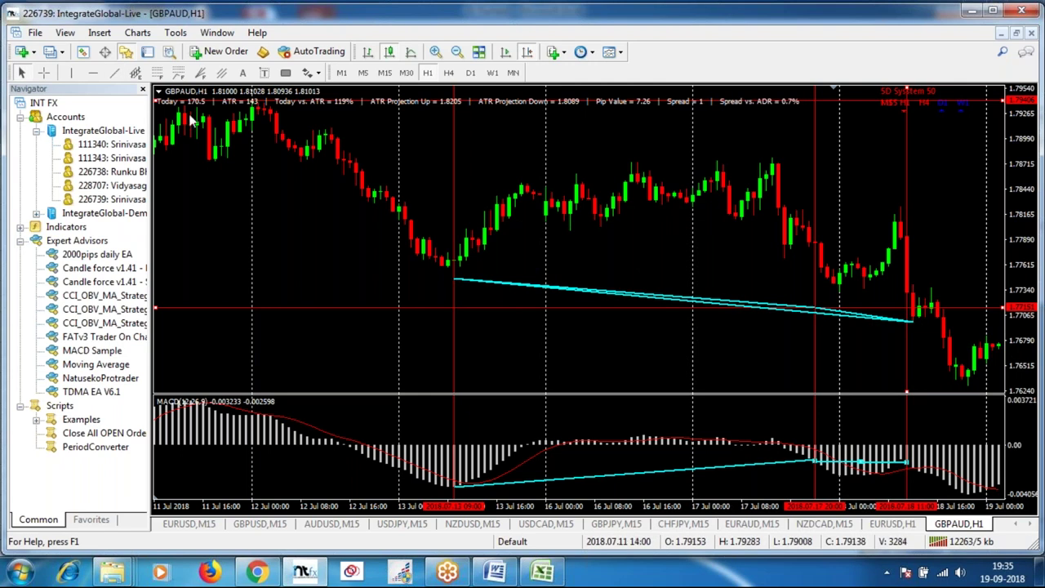
pyautogui.moveTo(458, 487); pyautogui.dragTo(913, 465)
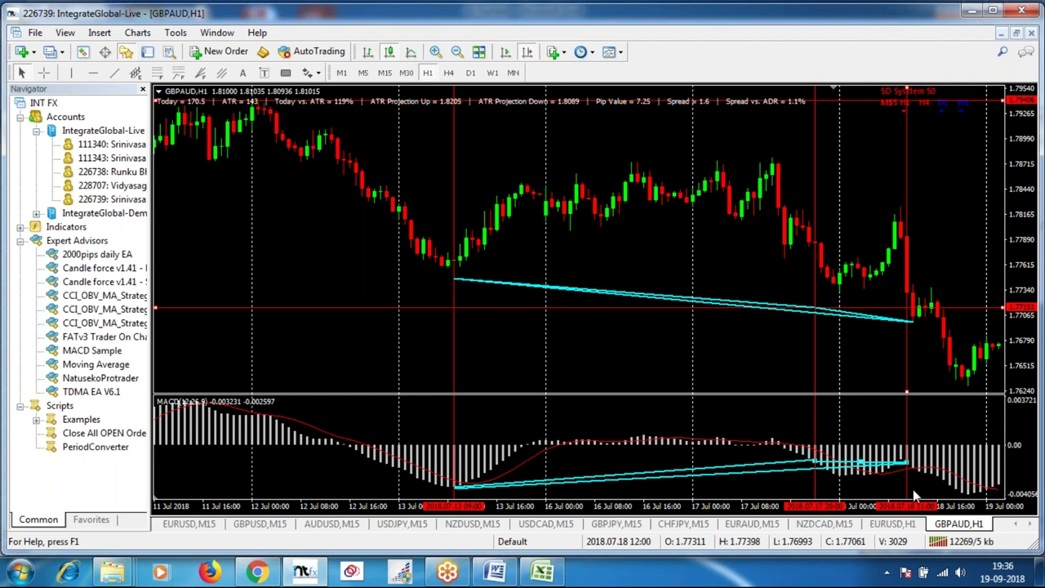
pyautogui.moveTo(904, 462)
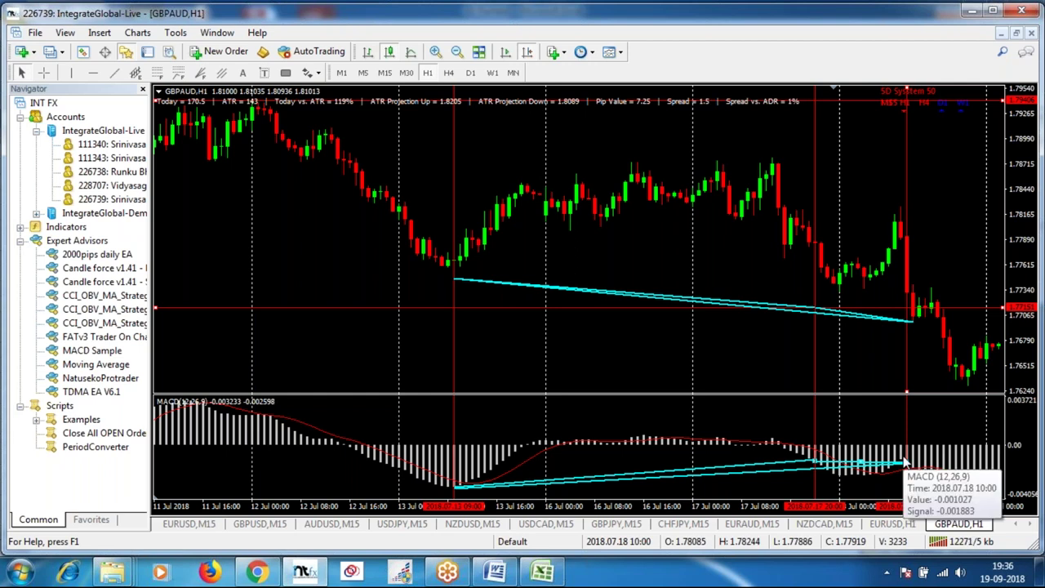
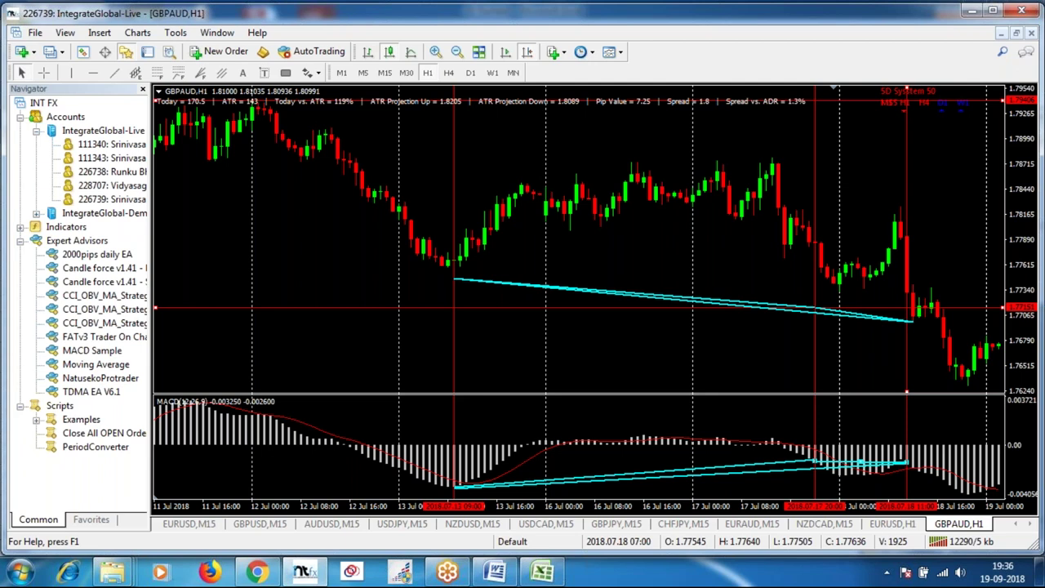
# Scroll the GBPAUD H1 chart forward to show the newer bars through 19 July.
pyautogui.moveTo(883, 352); pyautogui.dragTo(880, 351)
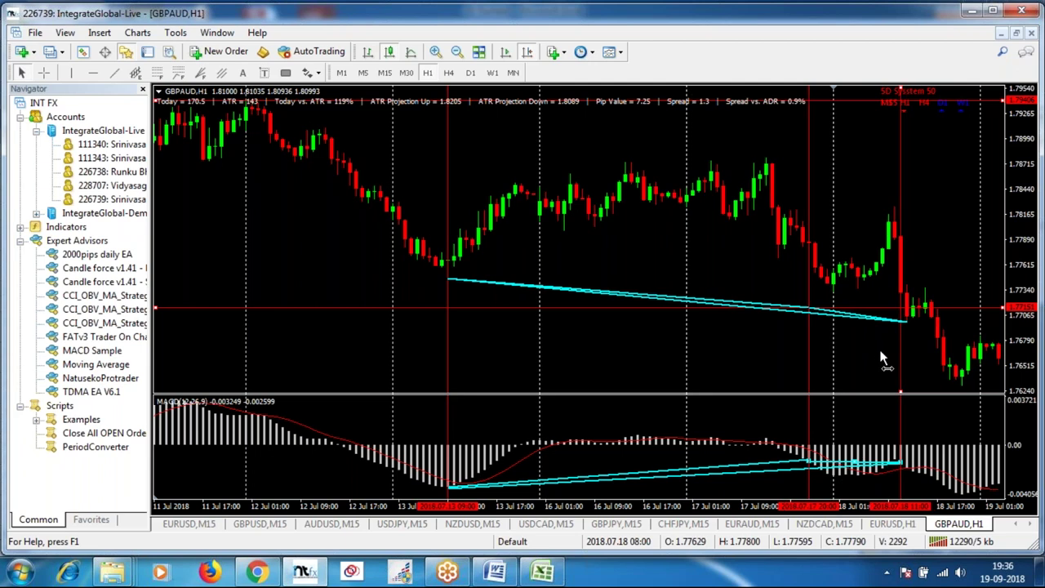
pyautogui.scroll(-3, 874, 353)
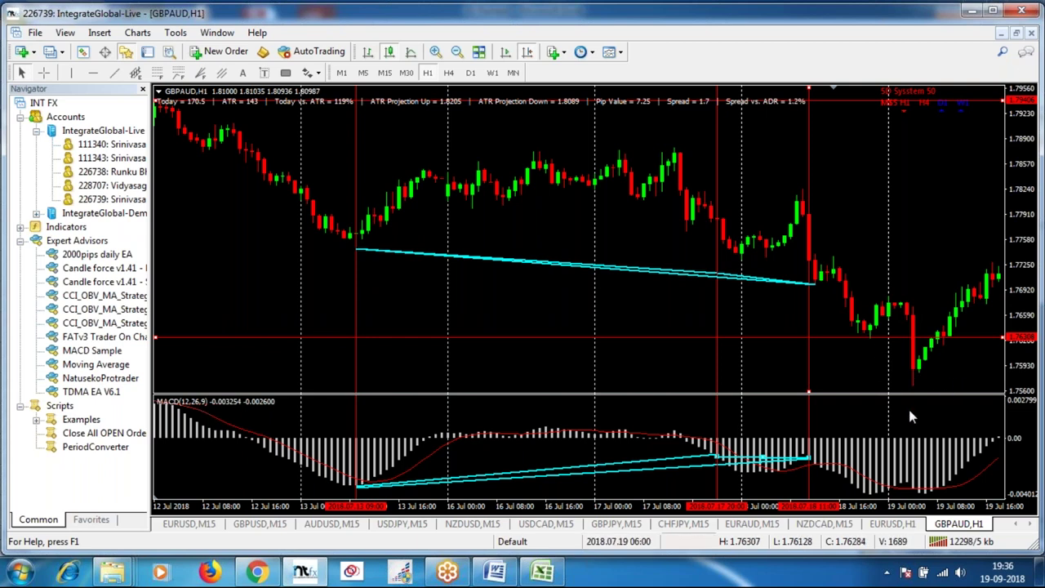
pyautogui.moveTo(924, 487)
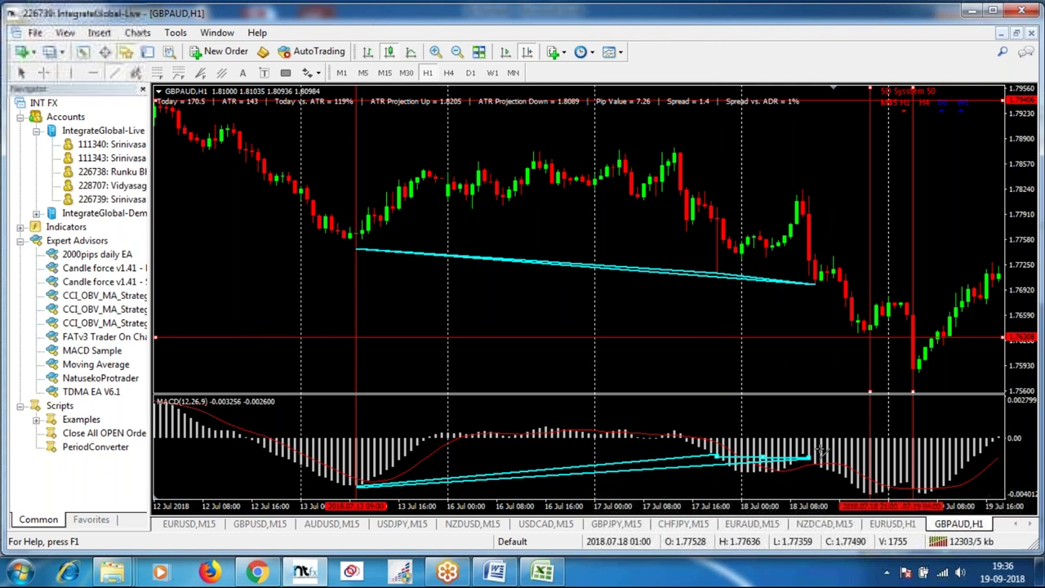
# Draw cyan trendlines across the two recent MACD lows and the matching falling price lows.
pyautogui.moveTo(869, 493); pyautogui.dragTo(916, 487)
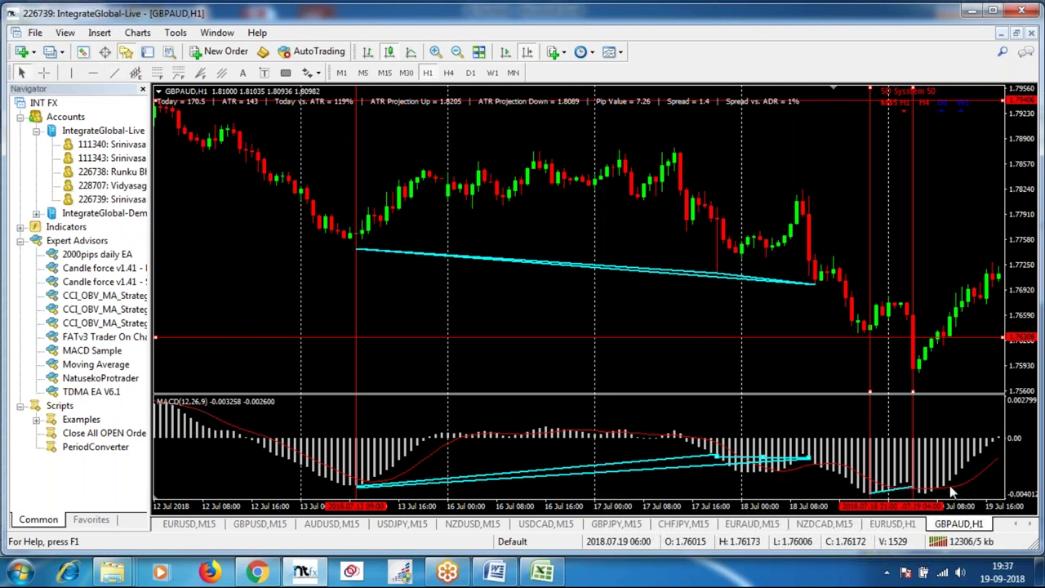
pyautogui.click(115, 73)
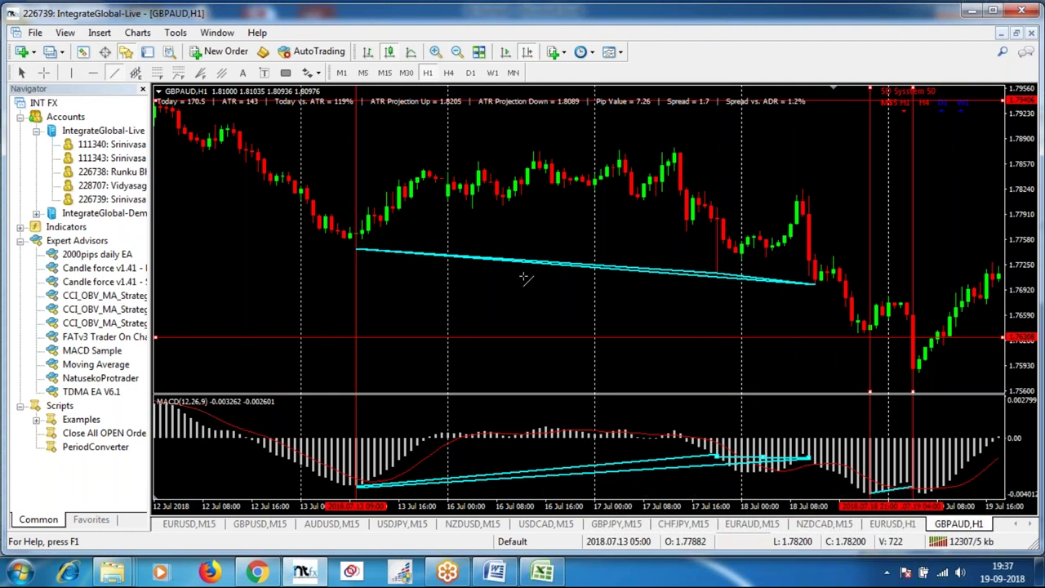
pyautogui.moveTo(872, 336); pyautogui.dragTo(913, 384)
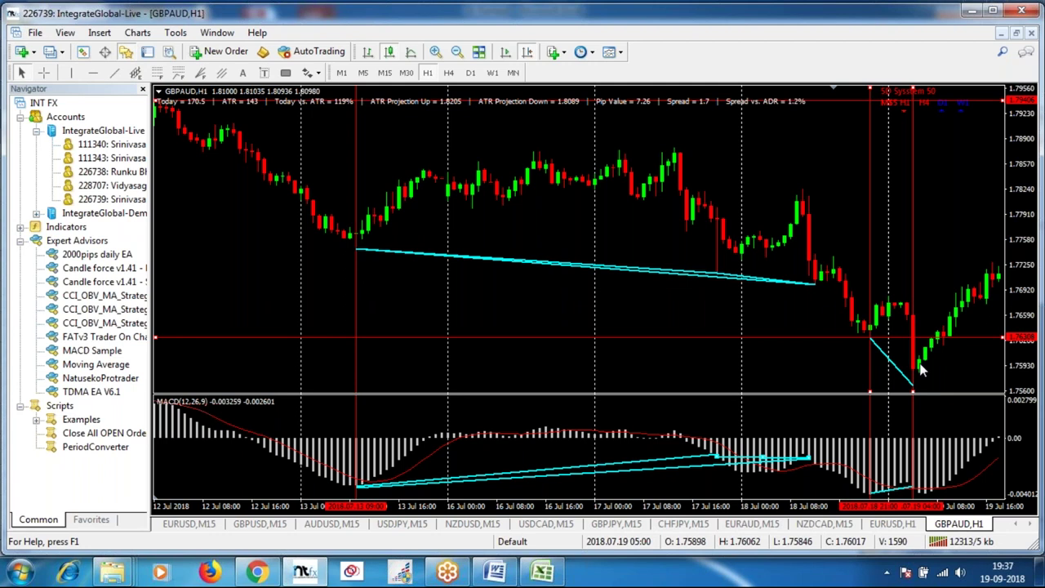
# Move the vertical marker two bars right onto the 19 Jul reversal candle.
pyautogui.moveTo(913, 343)
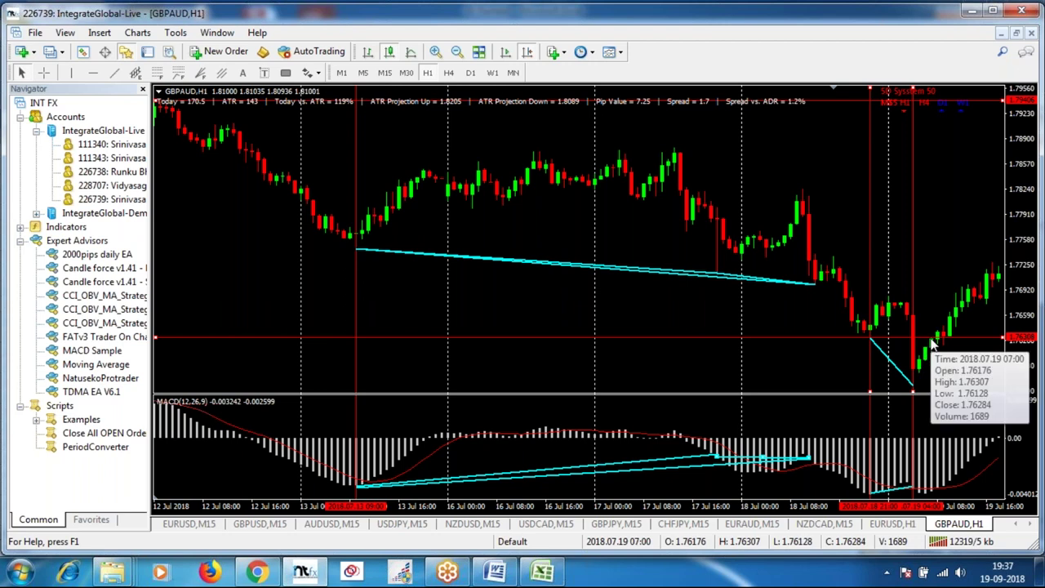
pyautogui.moveTo(915, 276); pyautogui.dragTo(933, 280)
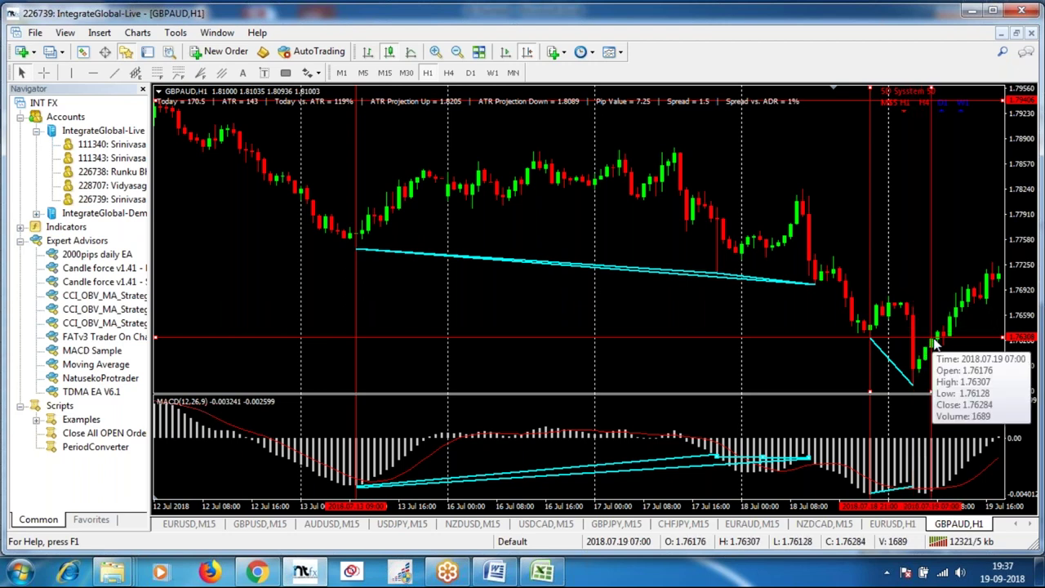
pyautogui.moveTo(930, 281); pyautogui.dragTo(936, 285)
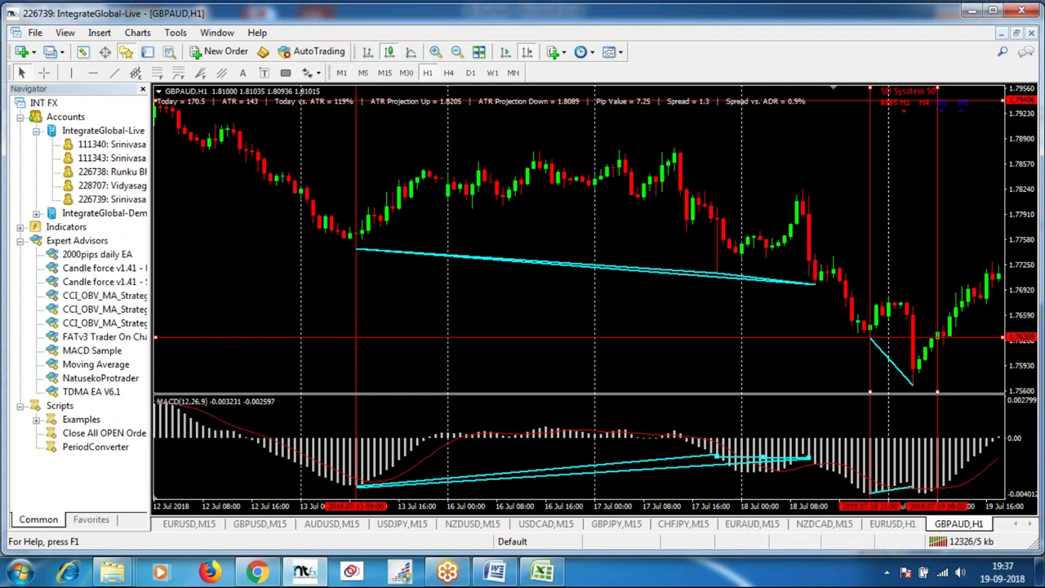
# Enter date 19-7-18, time 8 and order Buy in row 7, then return to MetaTrader.
pyautogui.click(543, 572)
pyautogui.write('19-7-18')
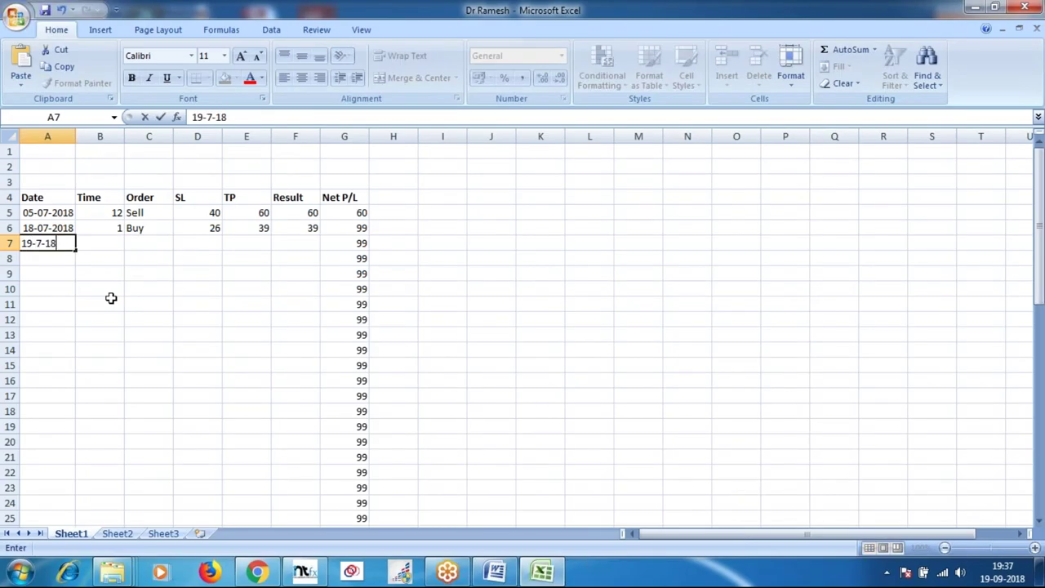
pyautogui.press('Tab')
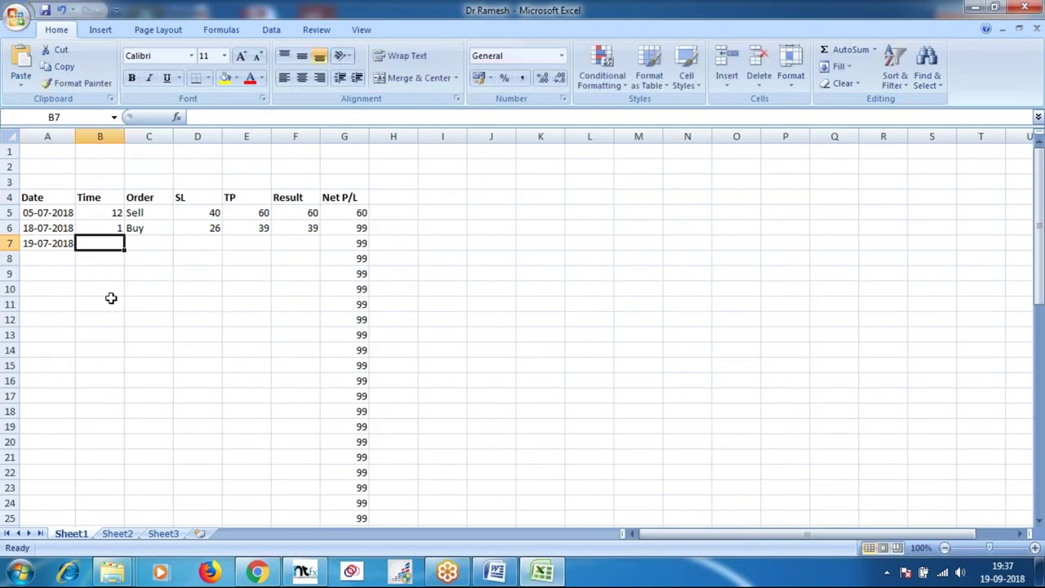
pyautogui.click(304, 572)
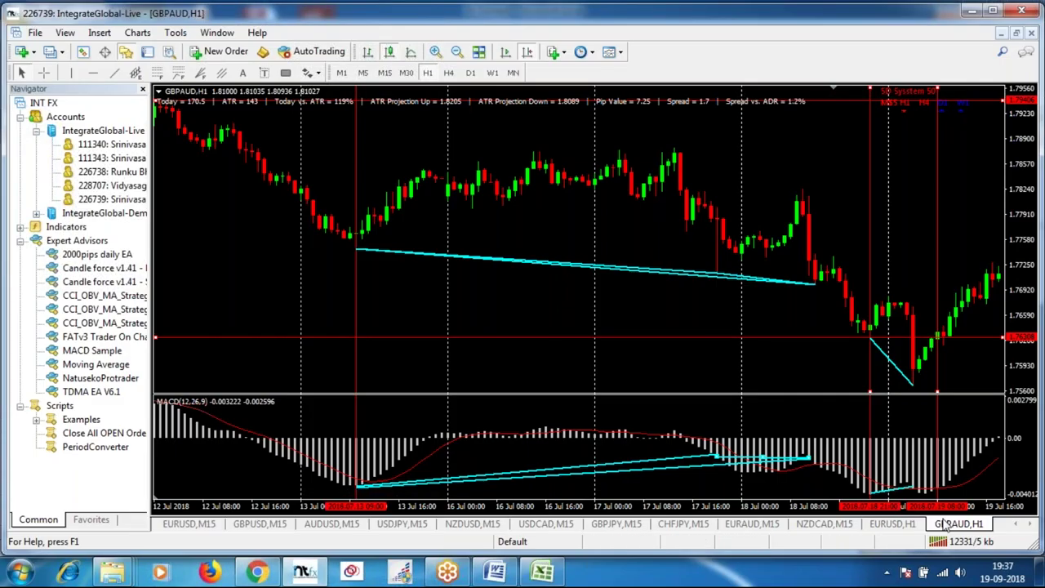
pyautogui.click(556, 574)
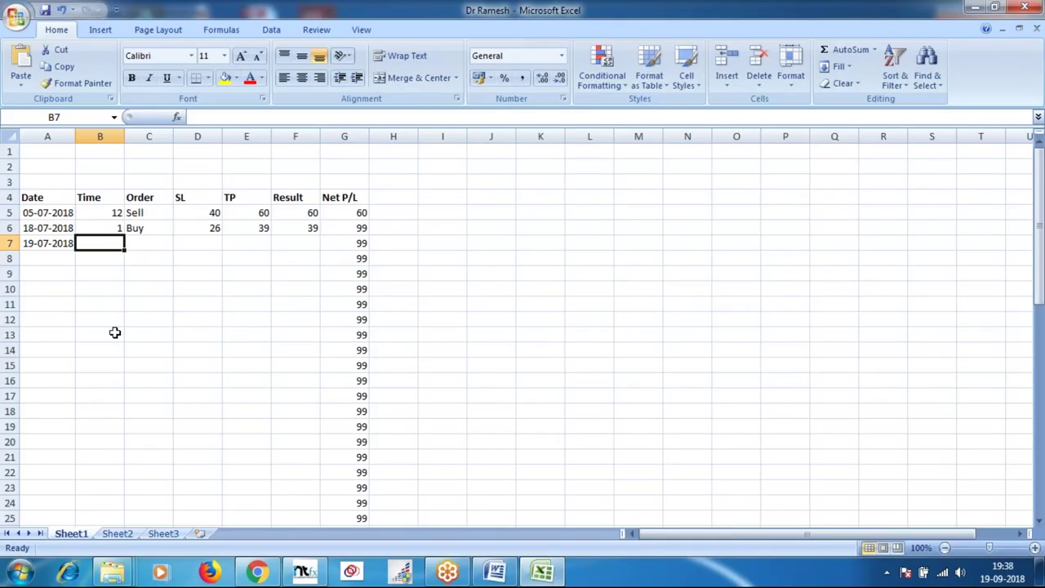
pyautogui.write('8')
pyautogui.press('Tab')
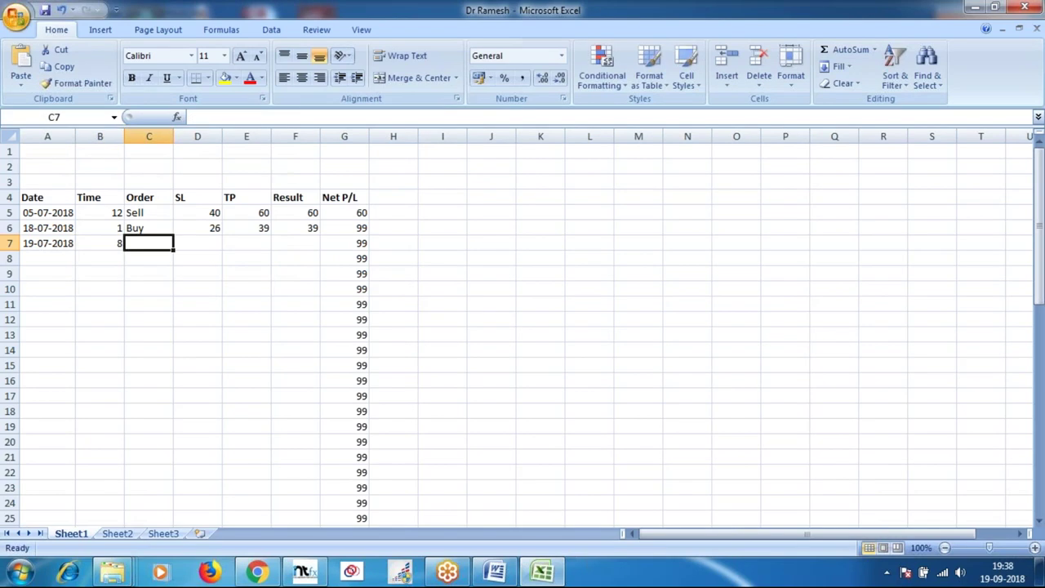
pyautogui.write('buy')
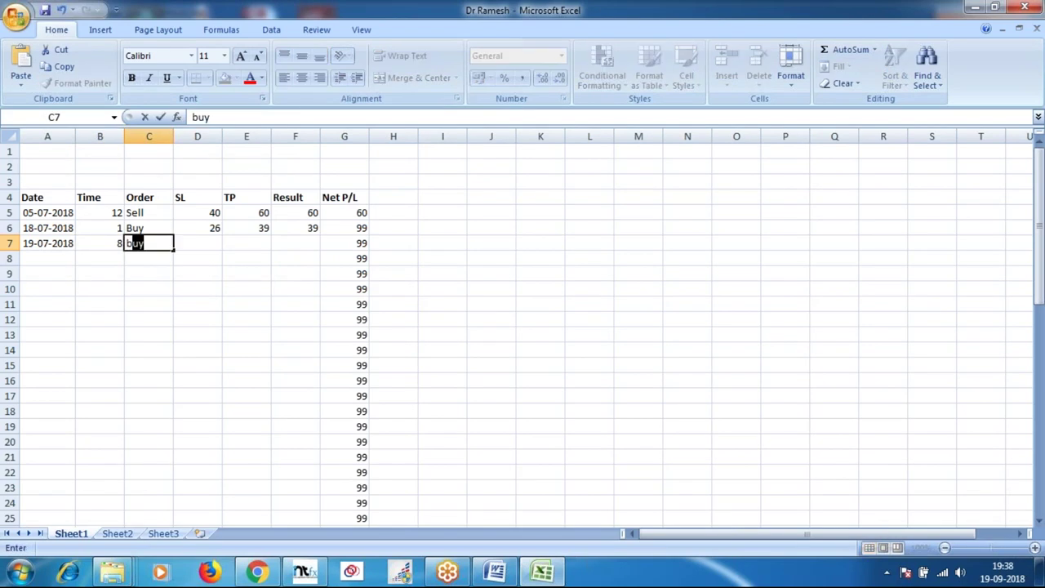
pyautogui.press('Tab')
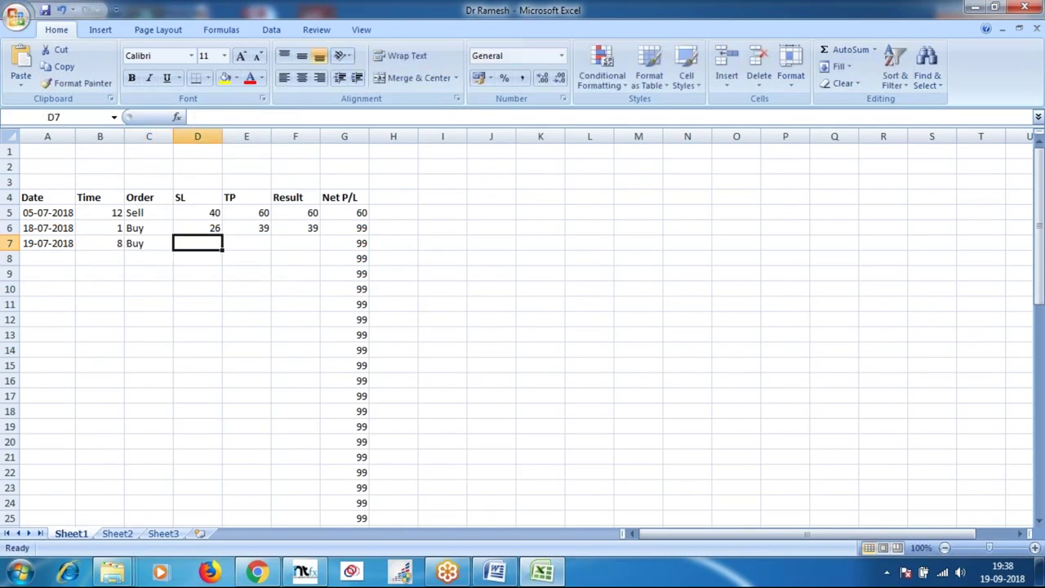
pyautogui.click(303, 572)
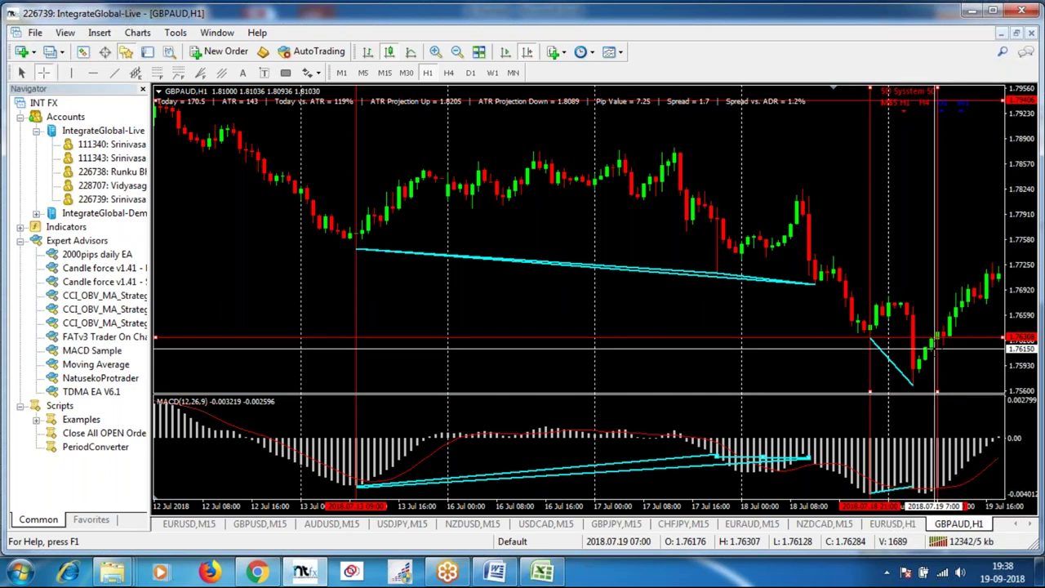
pyautogui.moveTo(938, 343); pyautogui.dragTo(1000, 260)
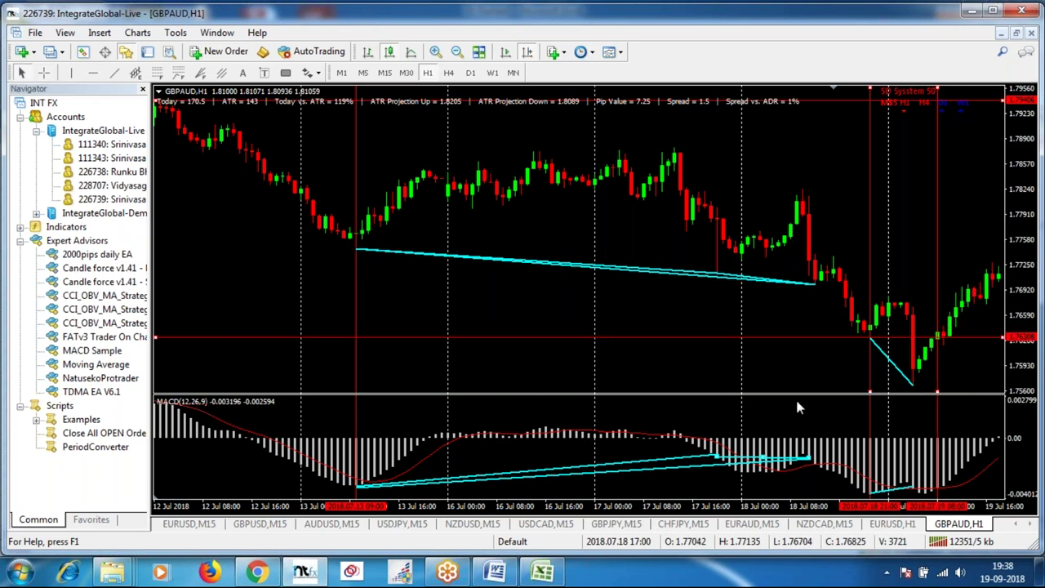
# Fill row 7 with SL 66, TP 99 and Result 99, then switch back to the chart.
pyautogui.click(542, 570)
pyautogui.write('66')
pyautogui.press('Tab')
pyautogui.write('99')
pyautogui.press('Tab')
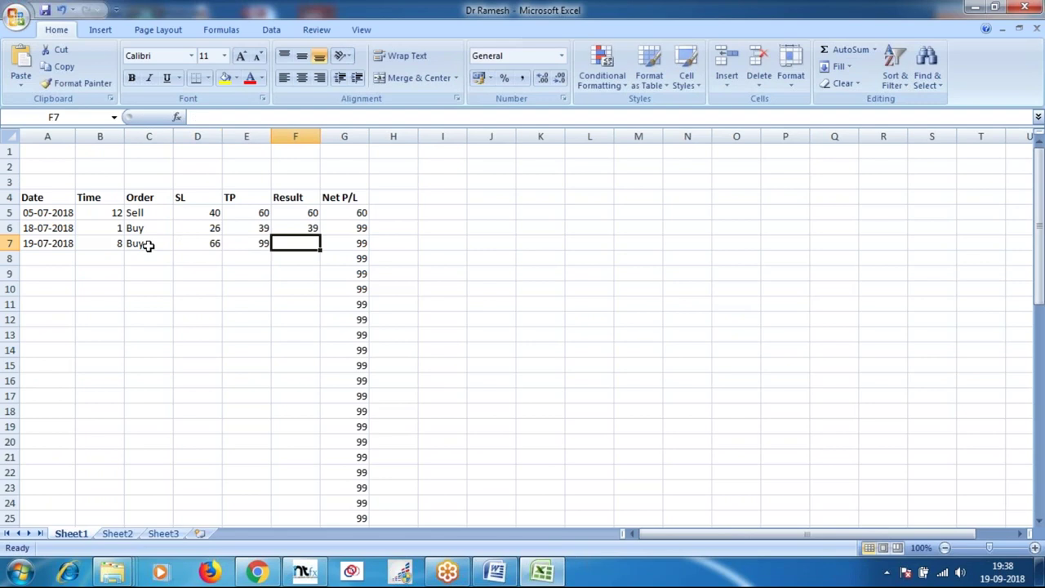
pyautogui.write('99')
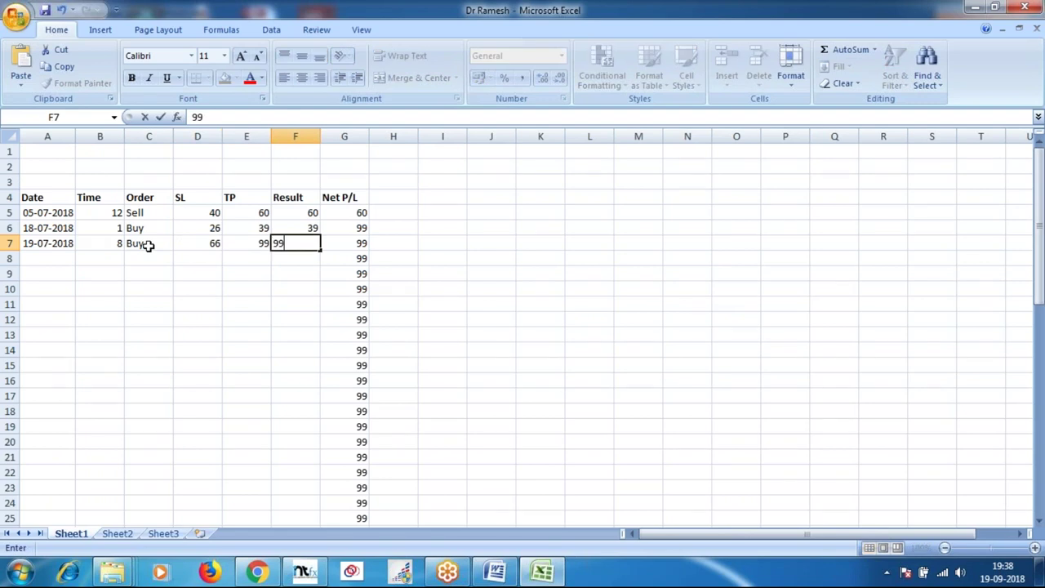
pyautogui.press('Return')
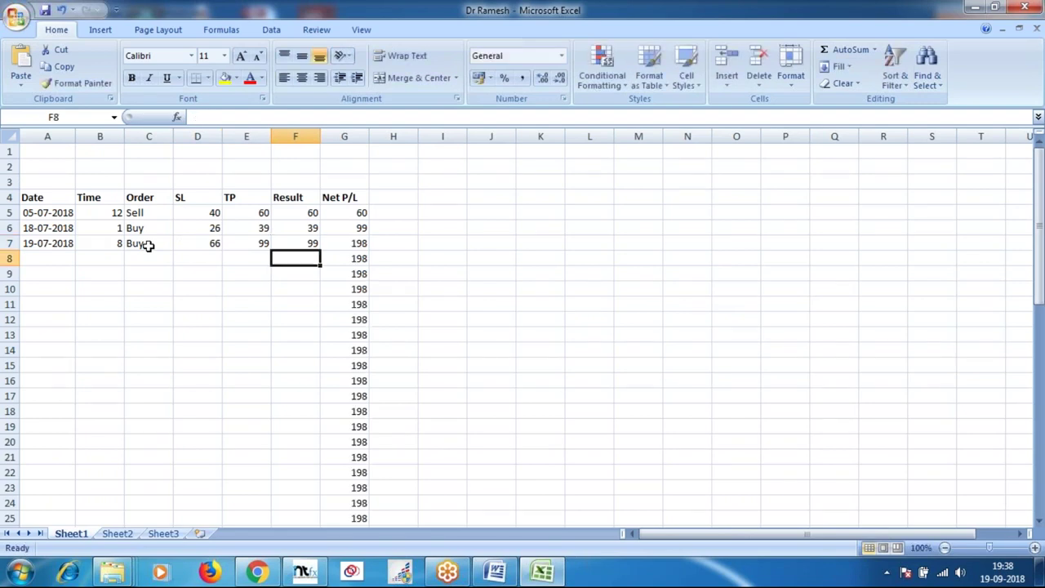
pyautogui.click(315, 575)
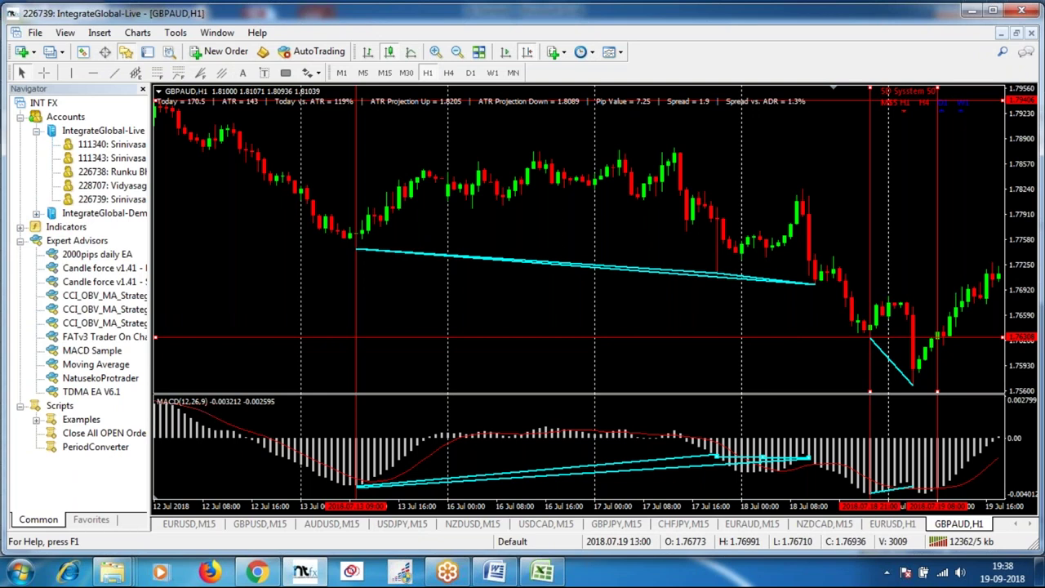
# Scroll to late July, measure the move after entry, and place a horizontal line at 1.77929.
pyautogui.scroll(-3, 946, 237)
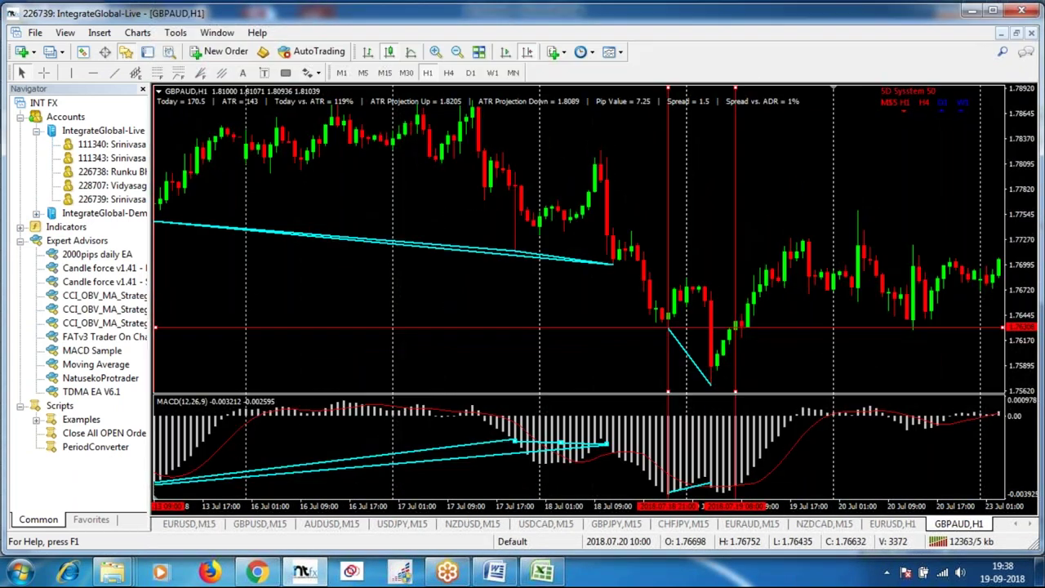
pyautogui.moveTo(746, 328); pyautogui.dragTo(798, 240)
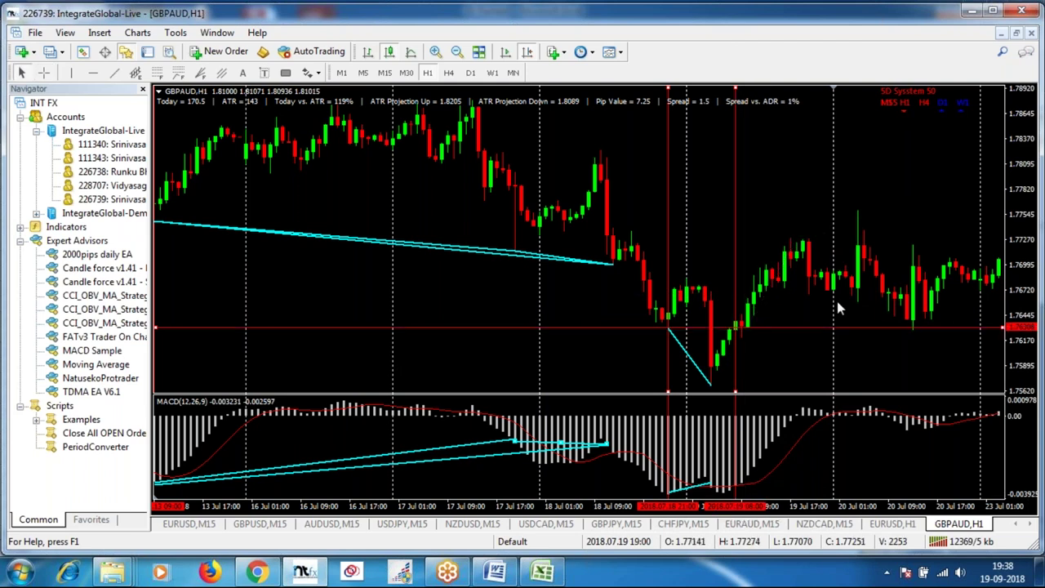
pyautogui.scroll(-5, 897, 364)
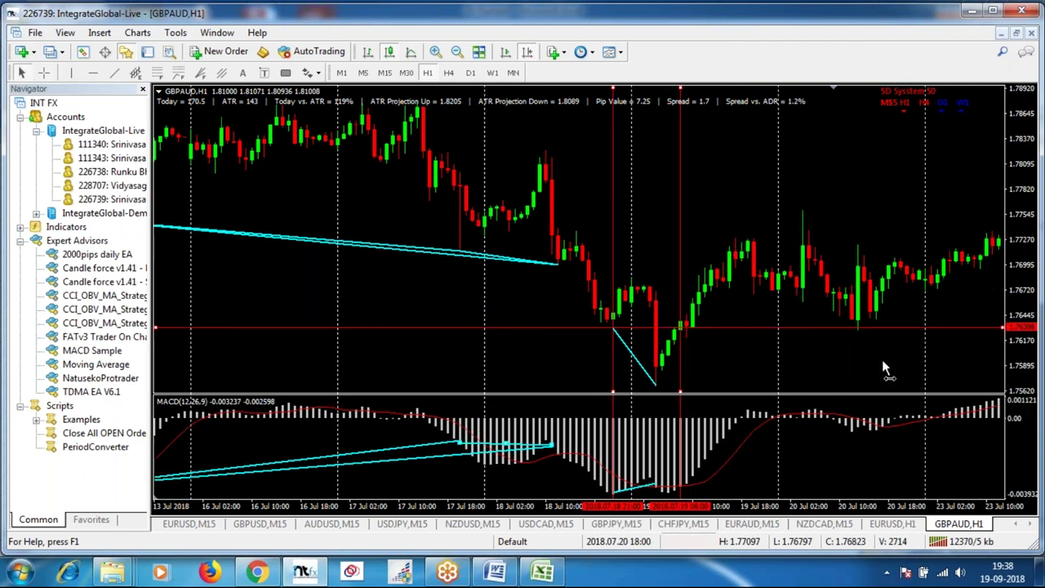
pyautogui.scroll(-3, 859, 363)
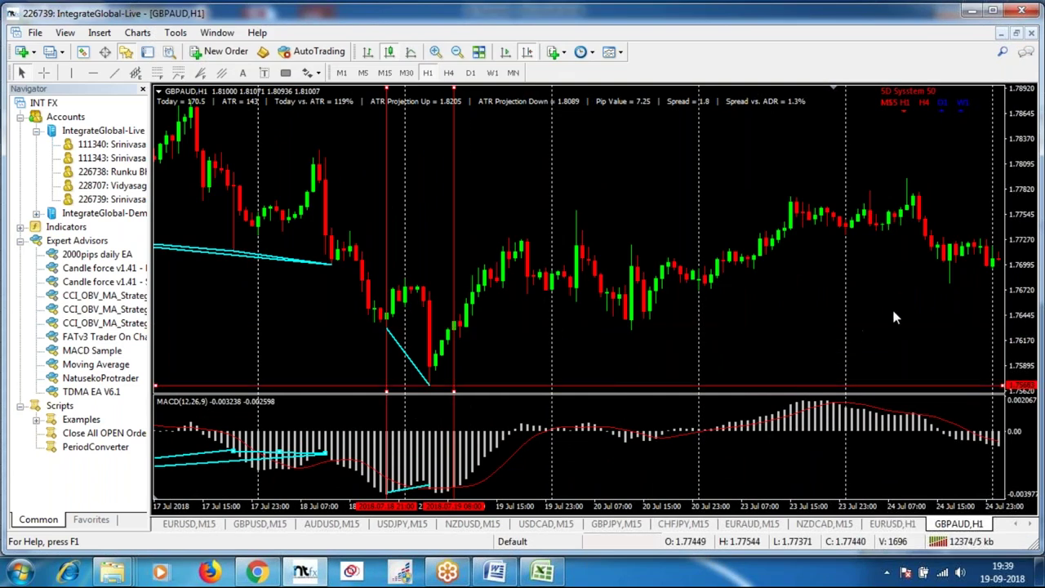
pyautogui.scroll(-2, 907, 304)
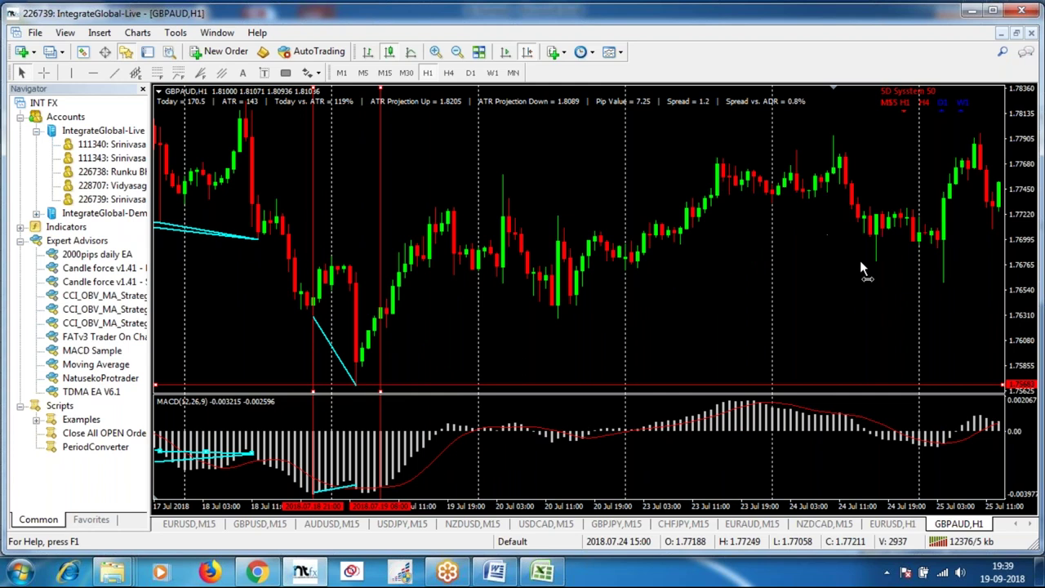
pyautogui.scroll(-1, 860, 260)
pyautogui.scroll(-2, 859, 261)
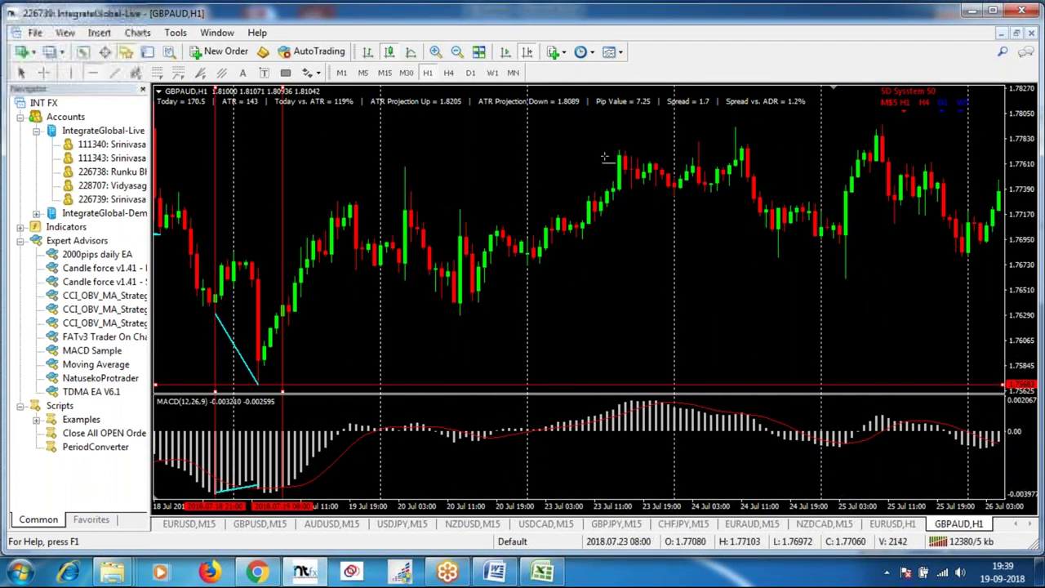
pyautogui.click(745, 129)
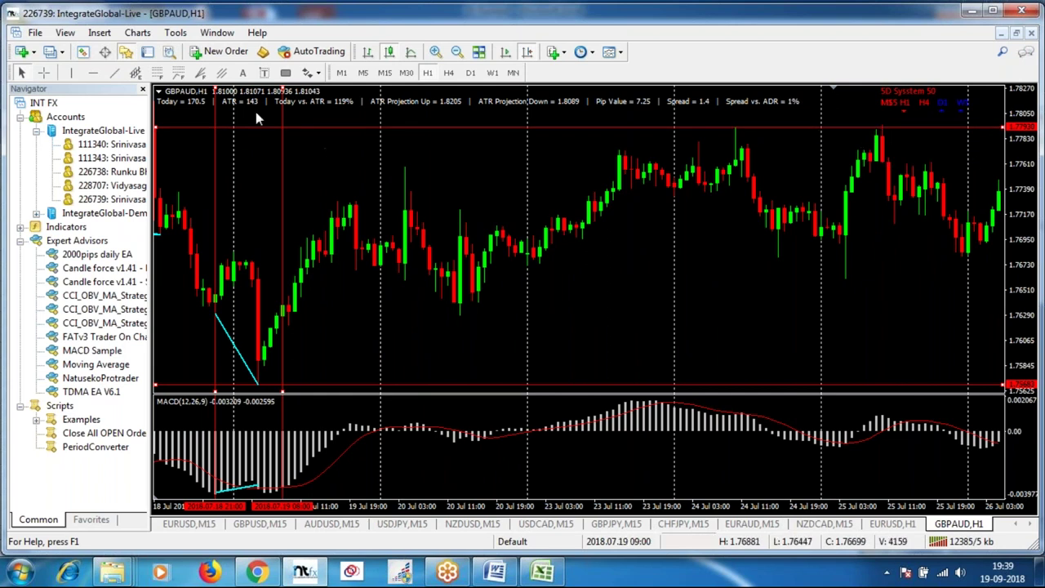
# Shift the red marker later and draw cyan lines across the 24–25 Jul price highs and MACD peaks.
pyautogui.moveTo(345, 196); pyautogui.dragTo(693, 197)
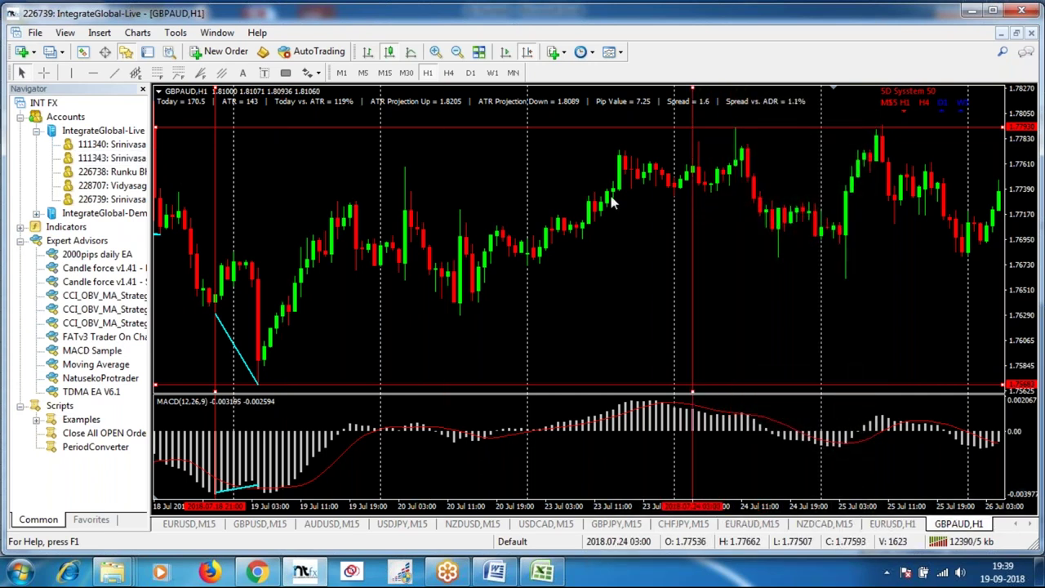
pyautogui.click(115, 72)
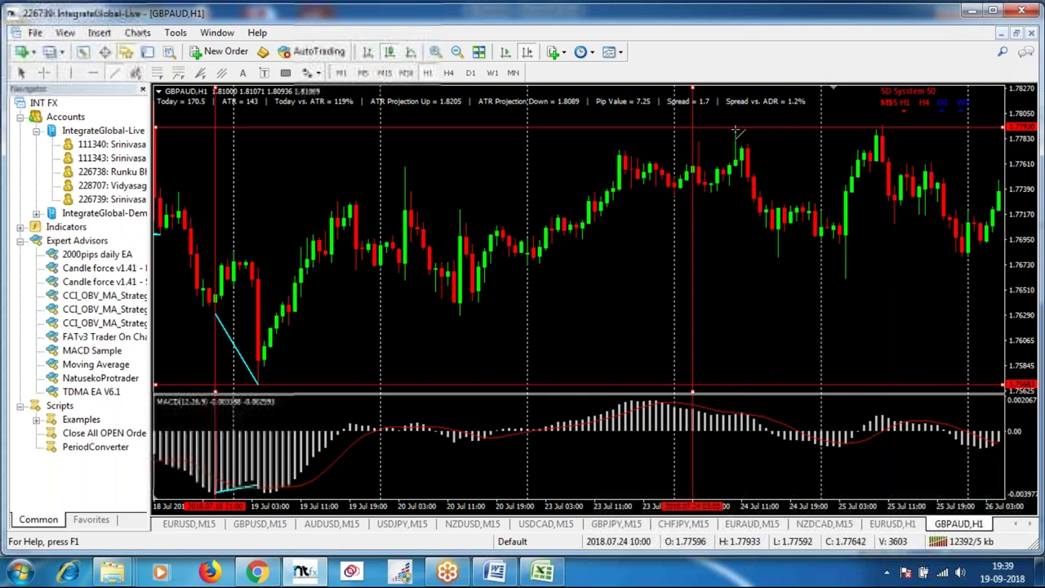
pyautogui.moveTo(737, 128); pyautogui.dragTo(882, 127)
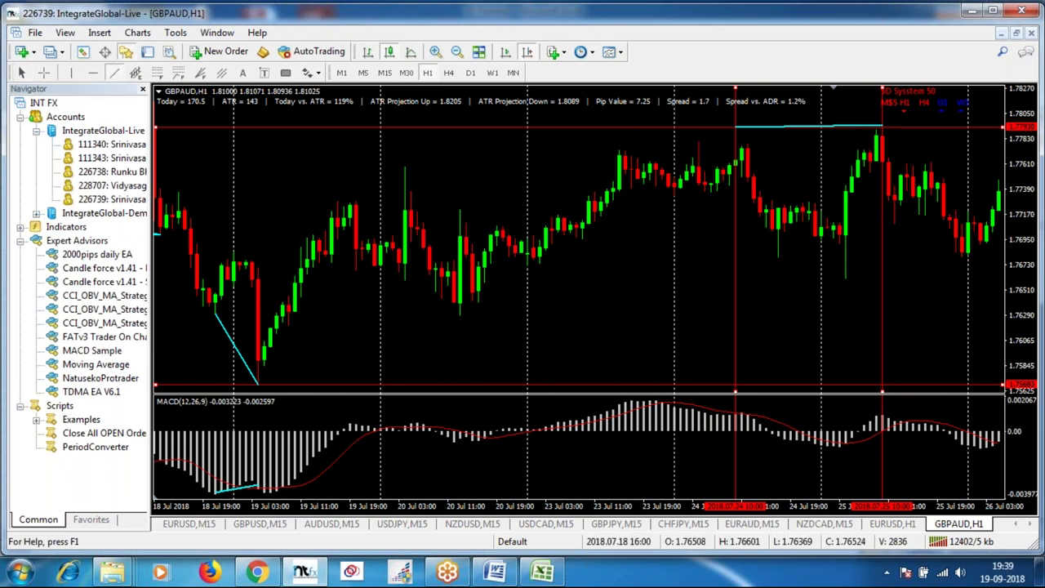
pyautogui.moveTo(739, 418); pyautogui.dragTo(879, 420)
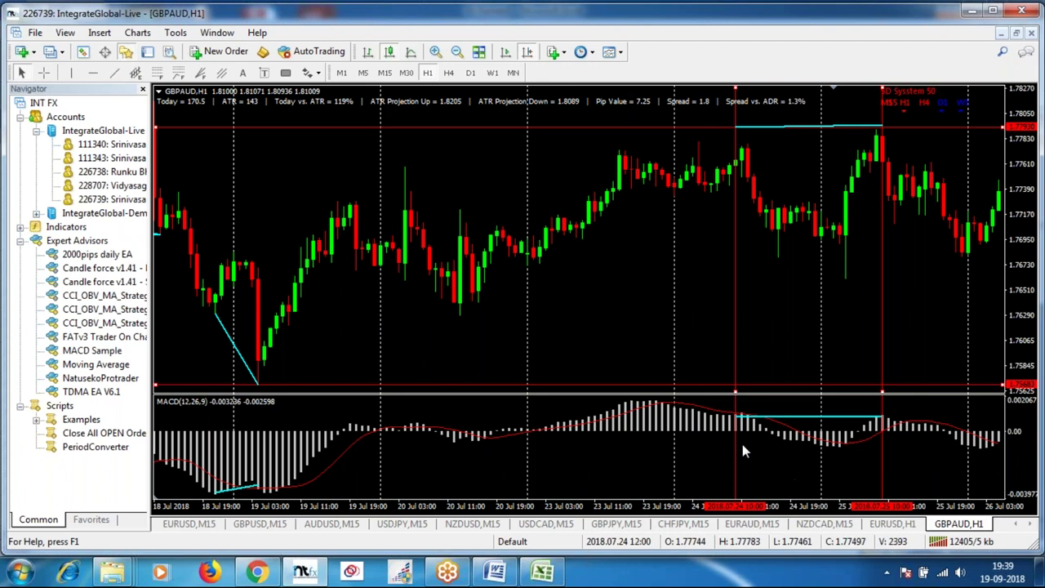
pyautogui.doubleClick(737, 419)
pyautogui.moveTo(736, 419); pyautogui.dragTo(737, 415)
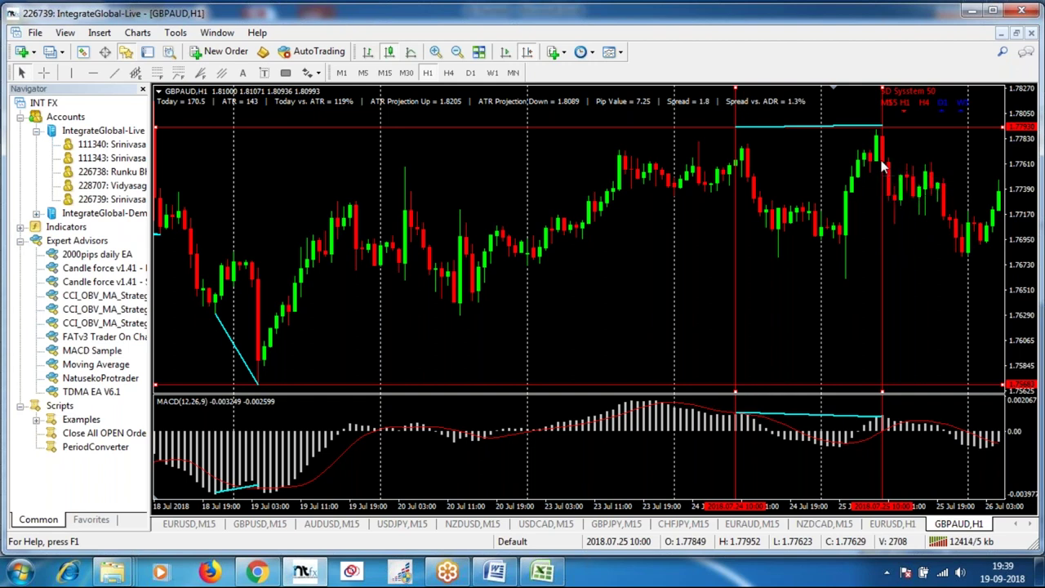
# Move the red vertical line one bar later and measure the price move from the 13:00 bar.
pyautogui.moveTo(886, 167)
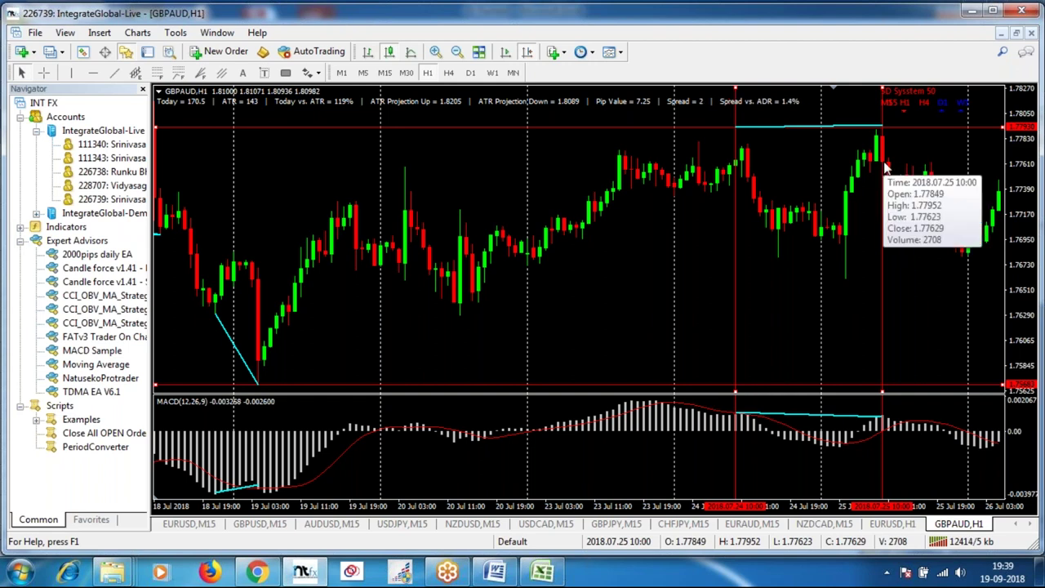
pyautogui.middleClick(886, 163)
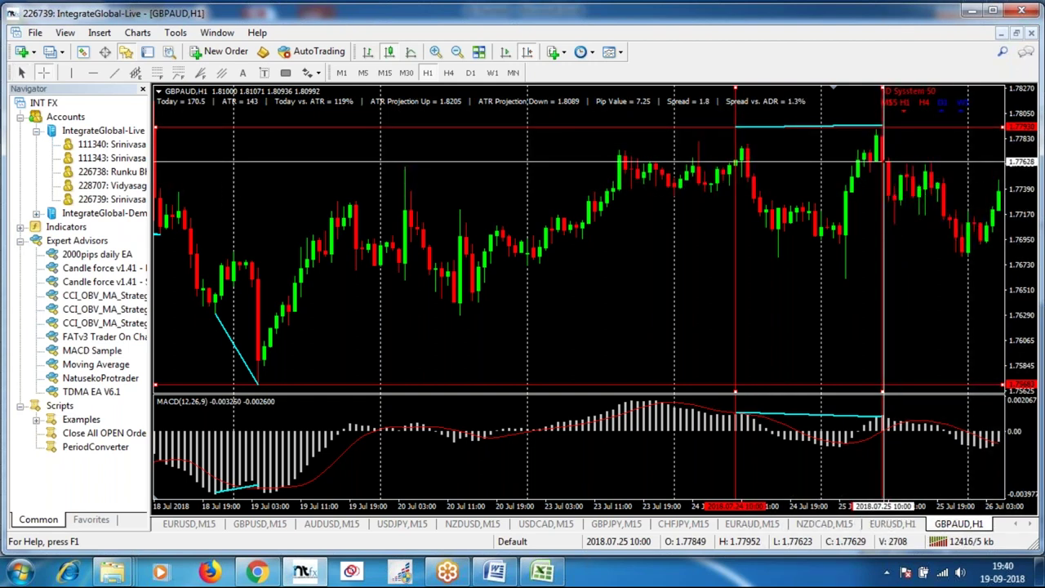
pyautogui.middleClick(888, 162)
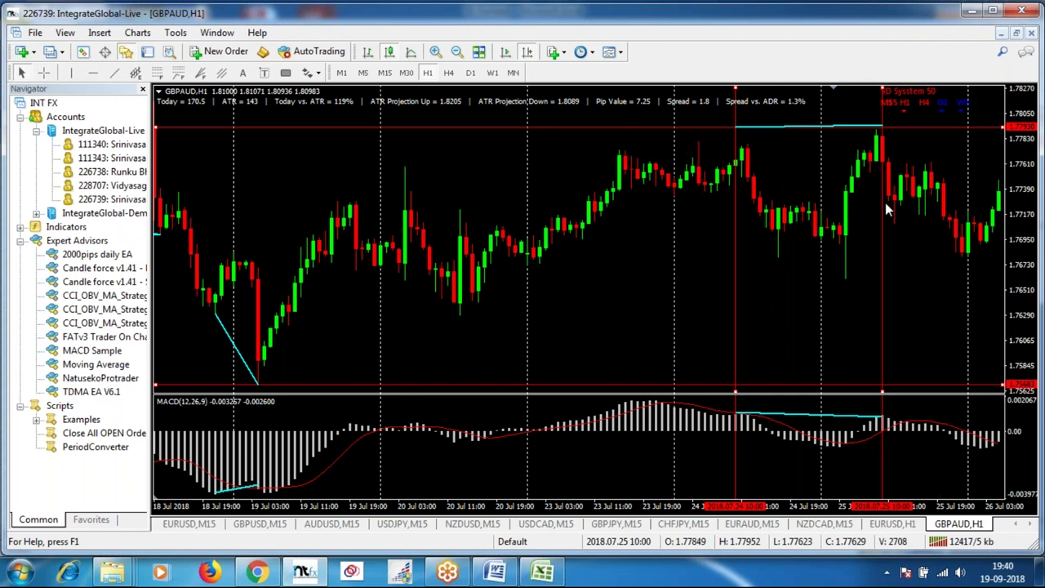
pyautogui.moveTo(885, 202); pyautogui.dragTo(888, 203)
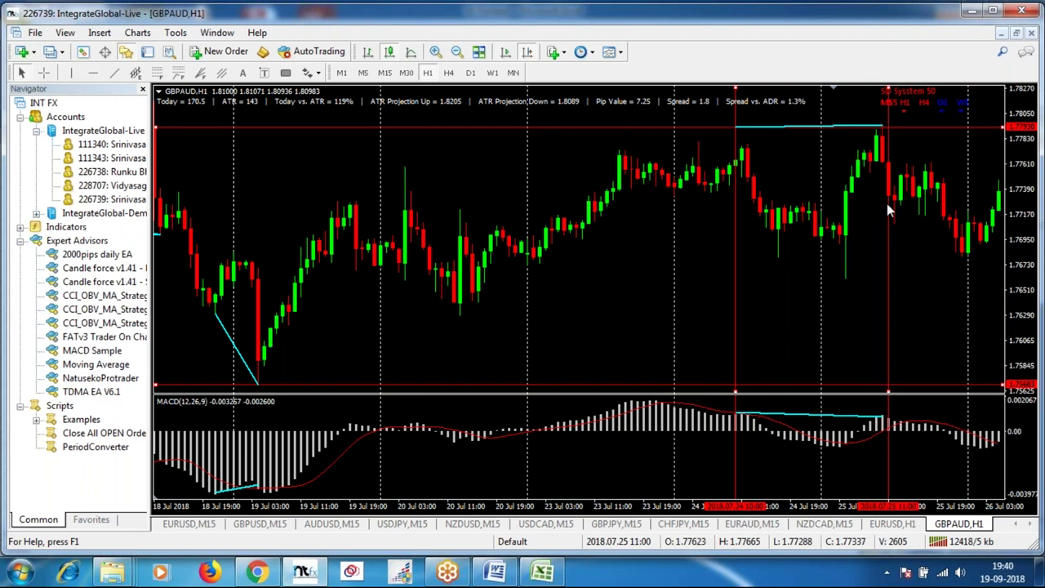
pyautogui.middleClick(898, 164)
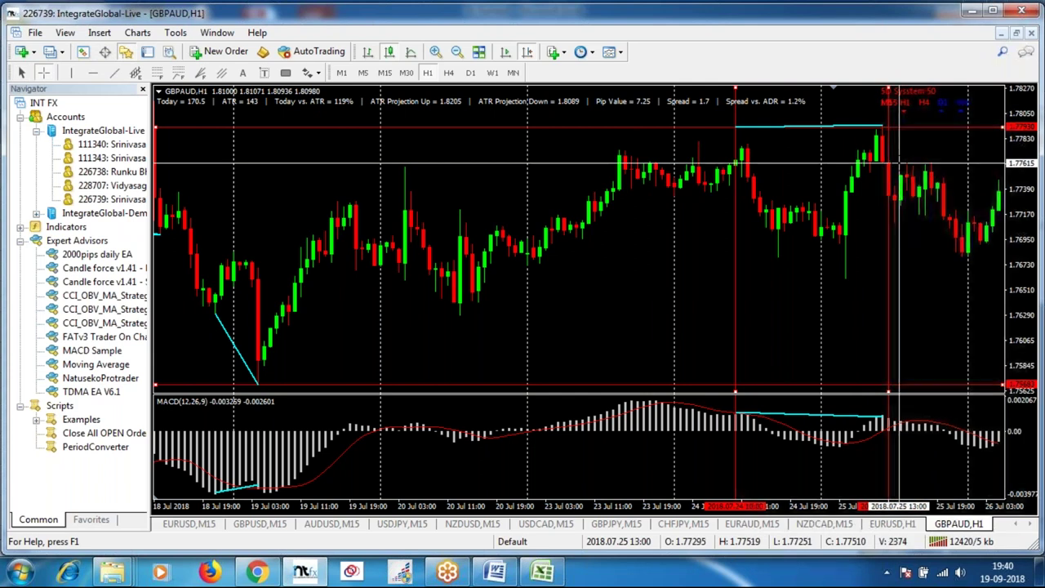
pyautogui.moveTo(898, 163); pyautogui.dragTo(962, 246)
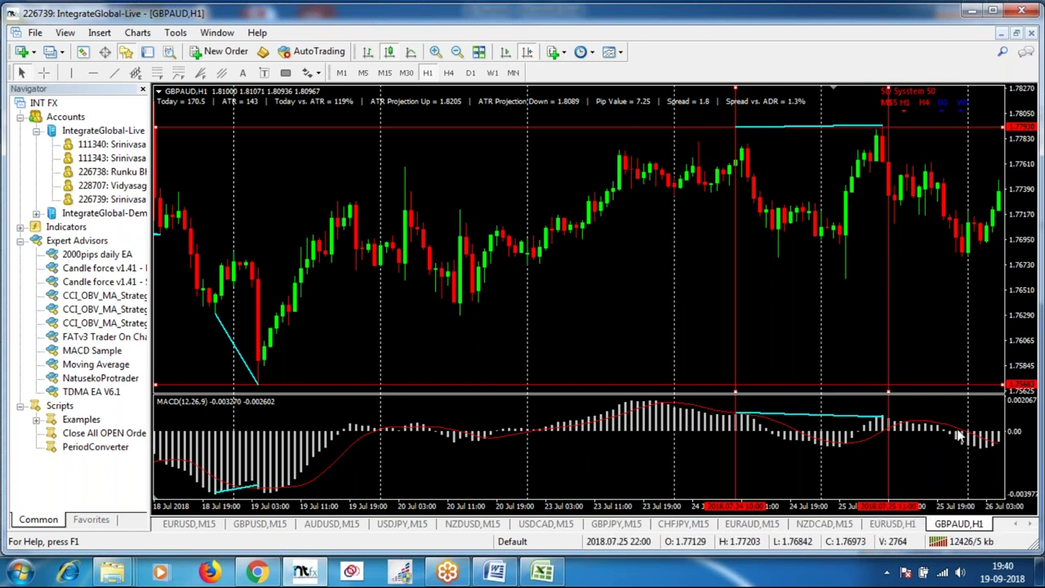
# Start row 8 of the trade log with date 25-07-2018, time 11 and order Sell.
pyautogui.click(542, 572)
pyautogui.click(40, 259)
pyautogui.write('25-7-18')
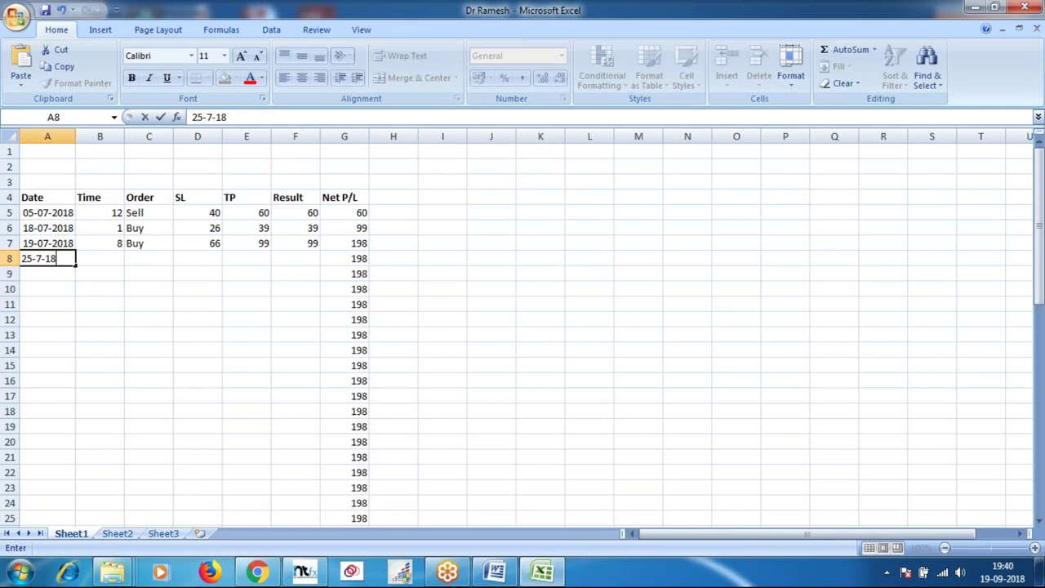
pyautogui.press('Tab')
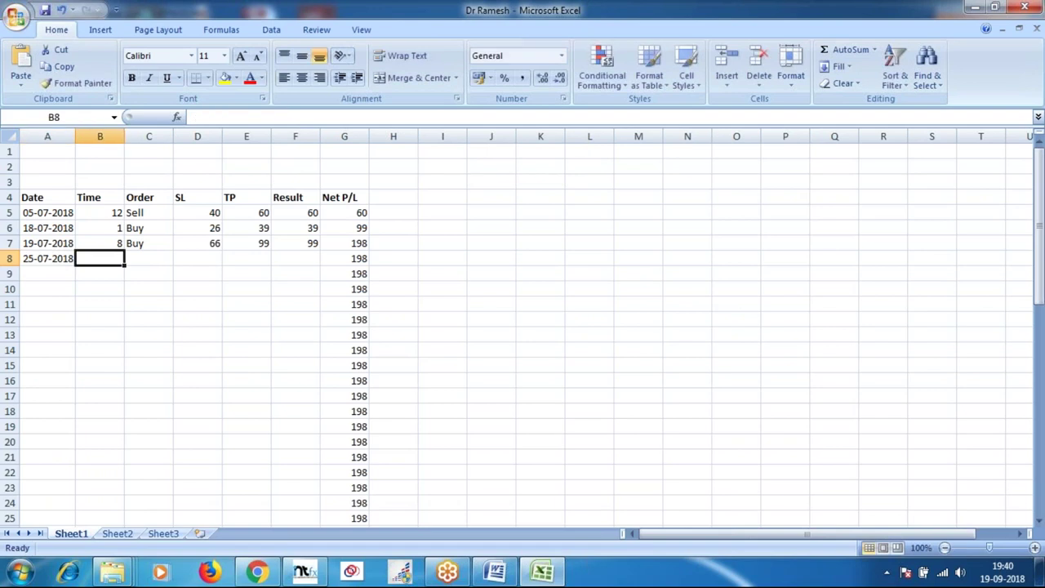
pyautogui.write('11')
pyautogui.press('Tab')
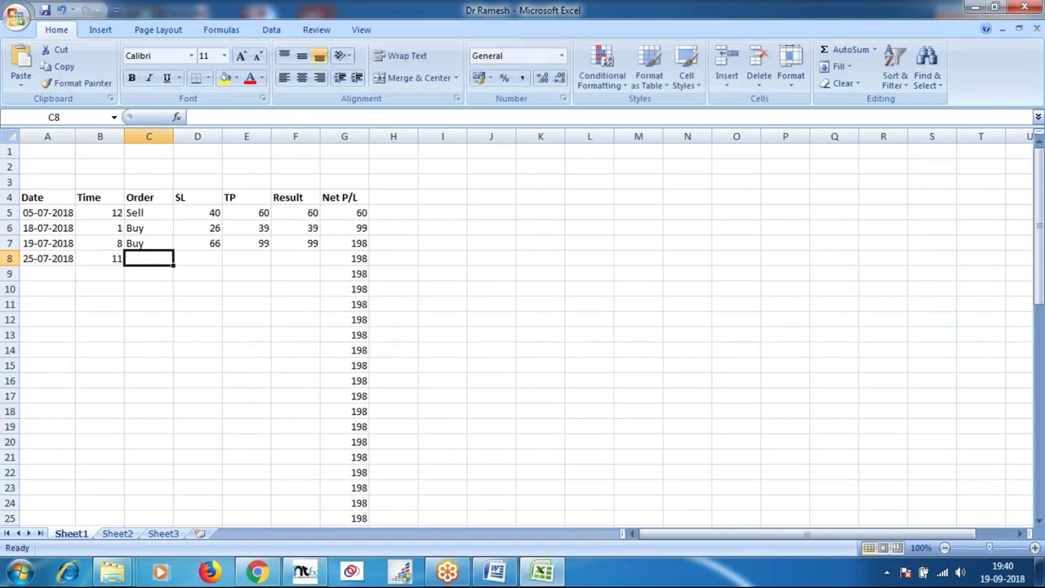
pyautogui.write('Sell')
pyautogui.press('Tab')
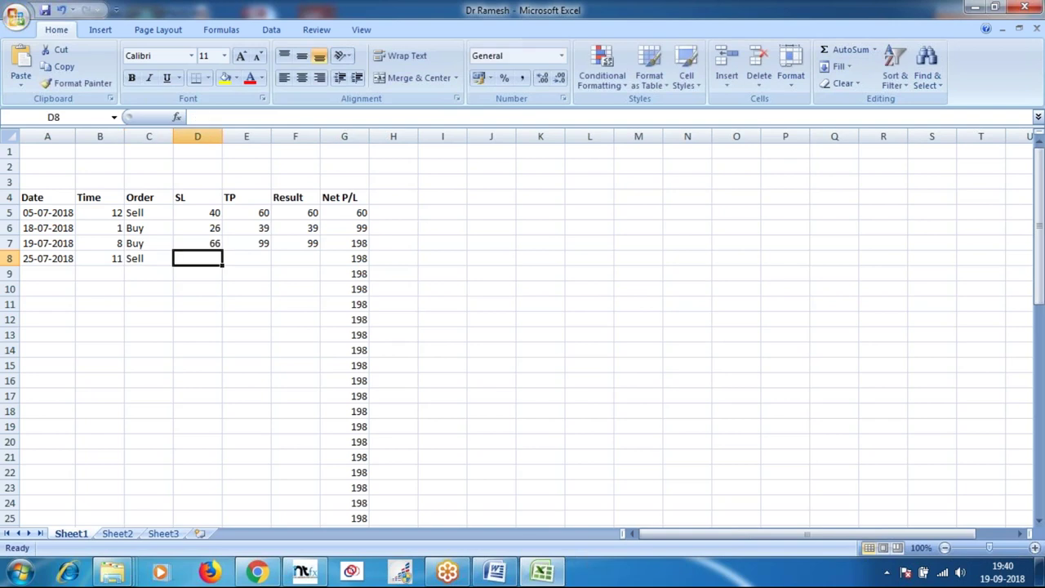
# Complete the row with SL 36, TP 54 and Result 54, then save the workbook.
pyautogui.write('36')
pyautogui.press('Tab')
pyautogui.write('54')
pyautogui.press('Tab')
pyautogui.write('54')
pyautogui.press('Return')
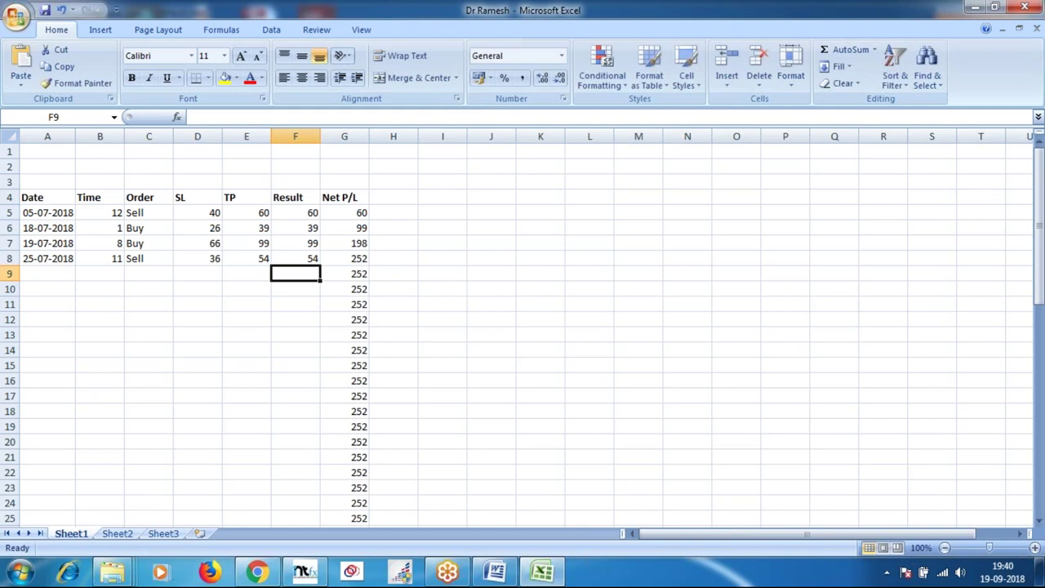
pyautogui.hotkey('ctrl', 's')
# Scroll to 20–27 Jul, measure the drop after the 26 Jul high, and move the marker to 27 Jul 00:00.
pyautogui.click(316, 576)
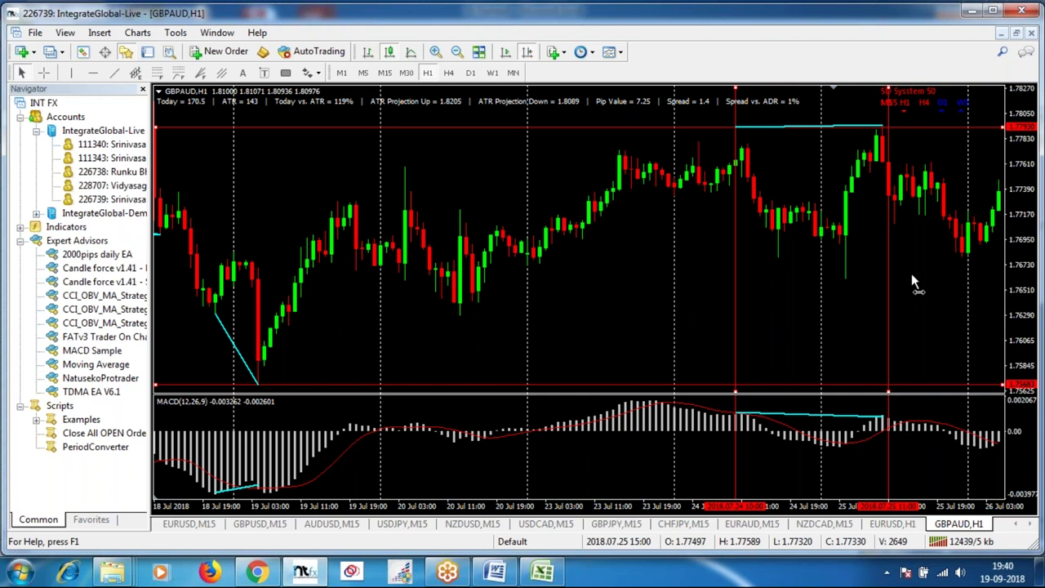
pyautogui.scroll(-5, 912, 274)
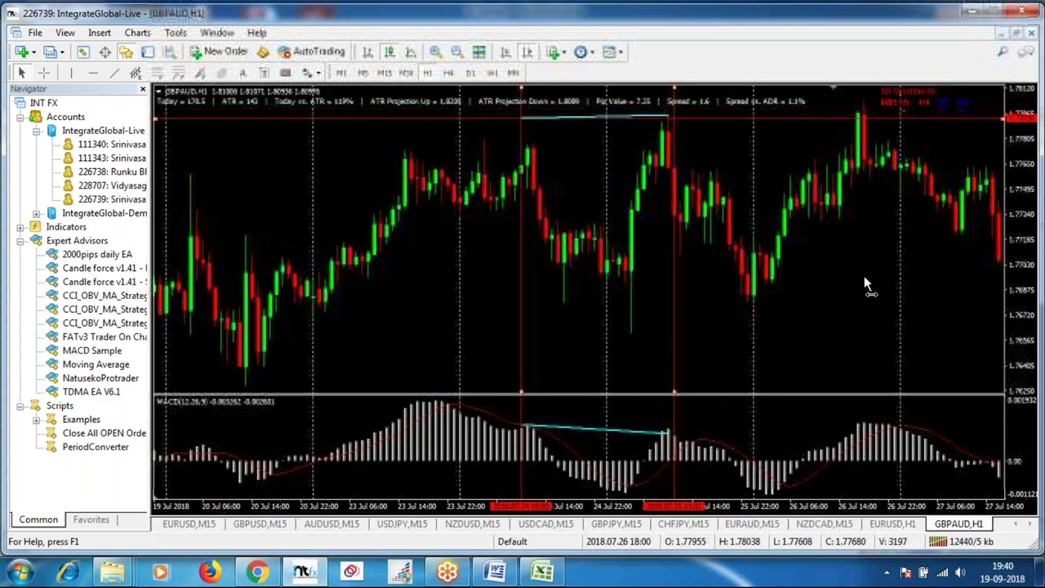
pyautogui.scroll(-1, 866, 279)
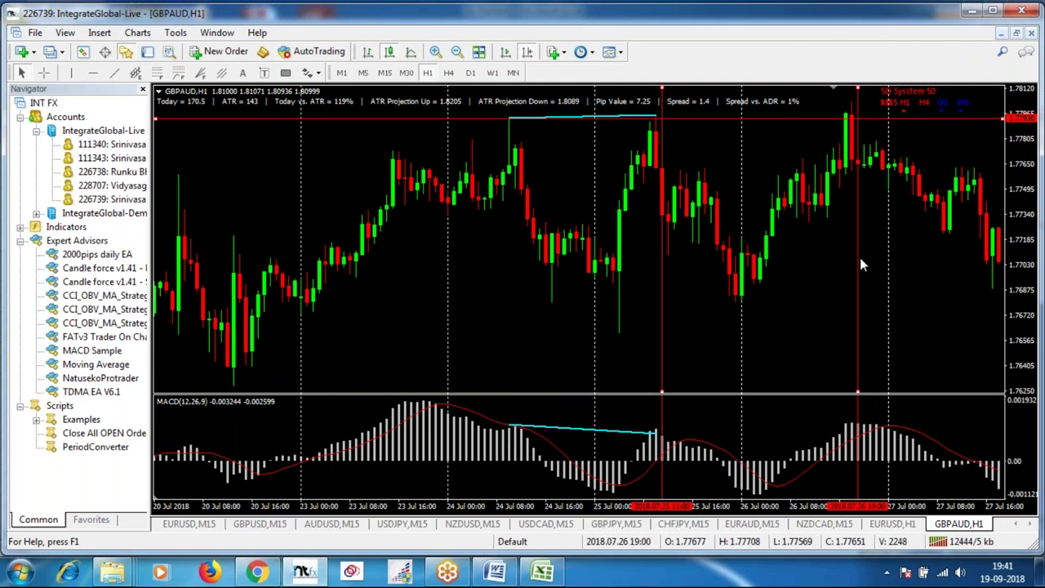
pyautogui.moveTo(860, 165)
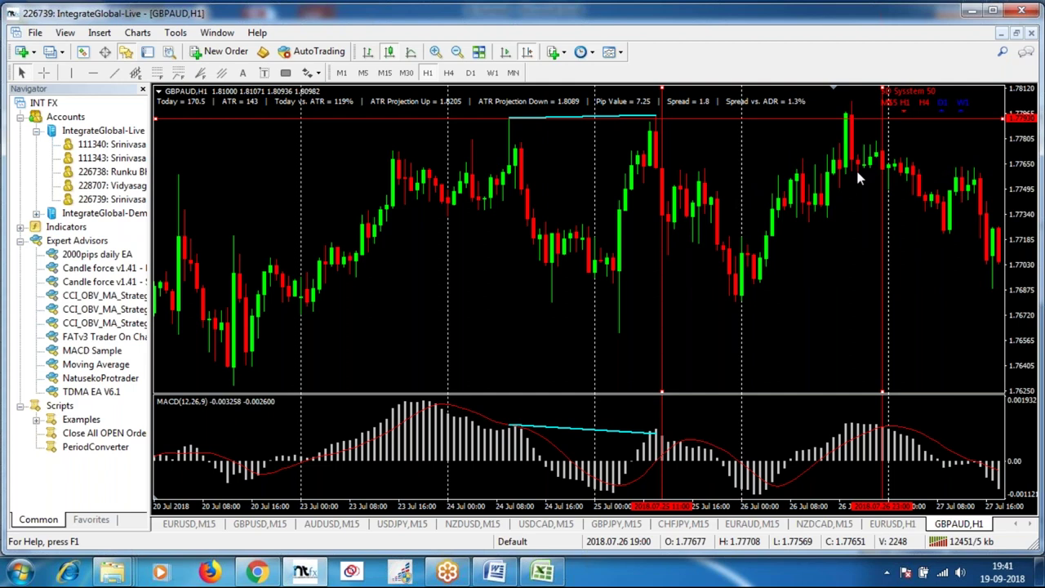
pyautogui.middleClick(887, 170)
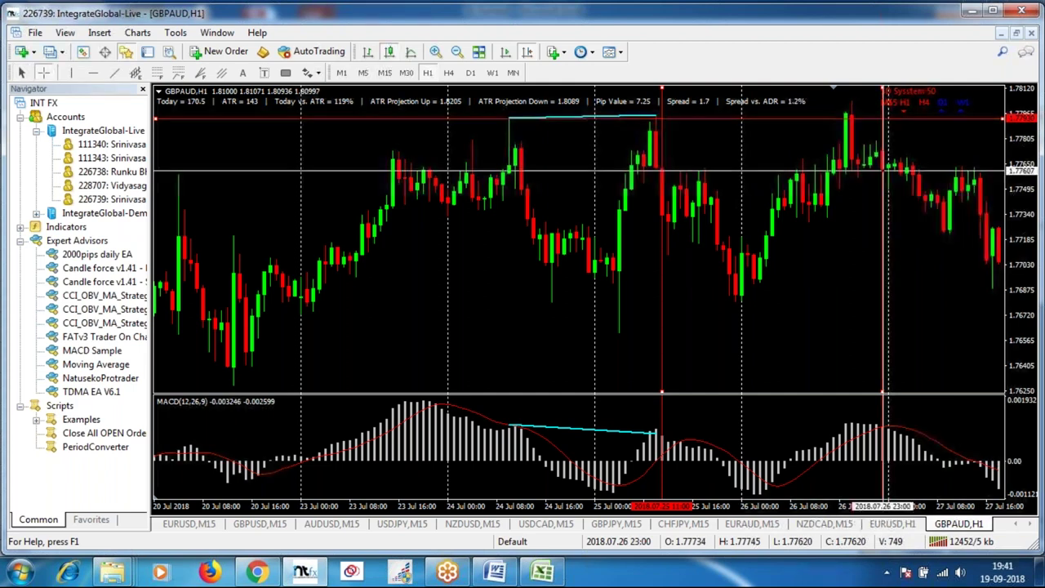
pyautogui.moveTo(887, 170); pyautogui.dragTo(889, 170)
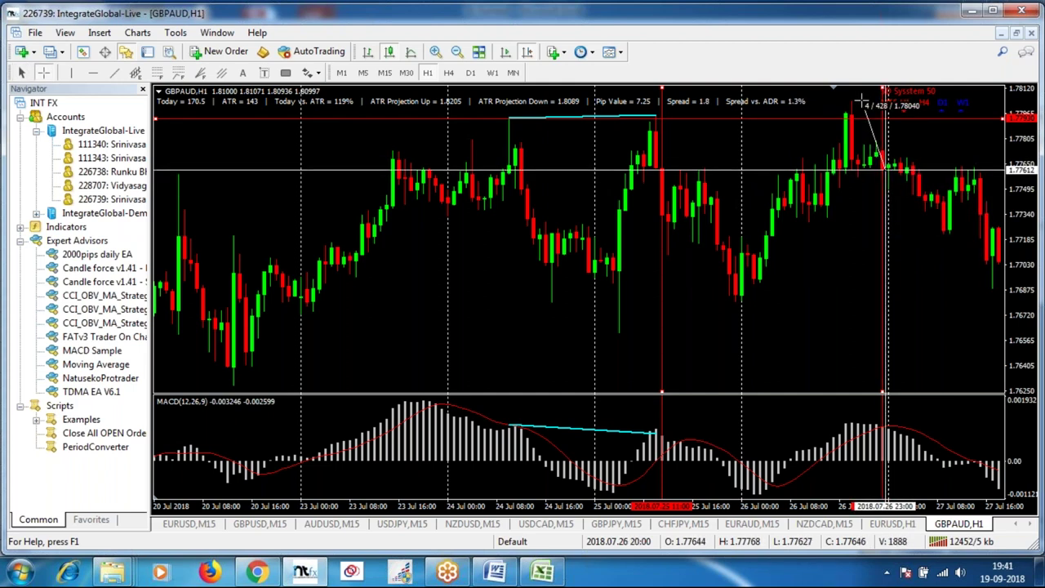
pyautogui.moveTo(861, 99); pyautogui.dragTo(992, 283)
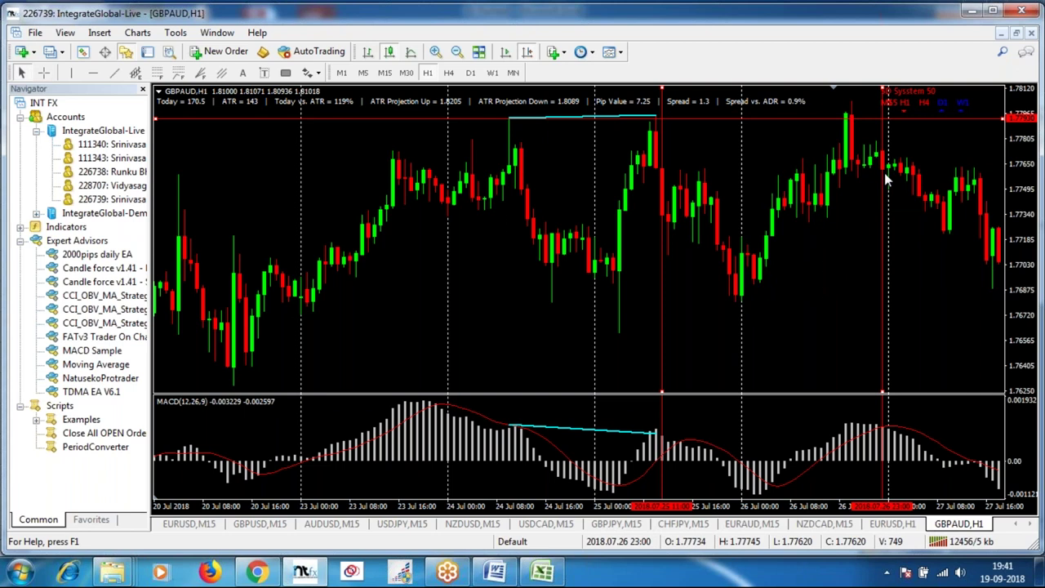
pyautogui.moveTo(883, 181); pyautogui.dragTo(889, 182)
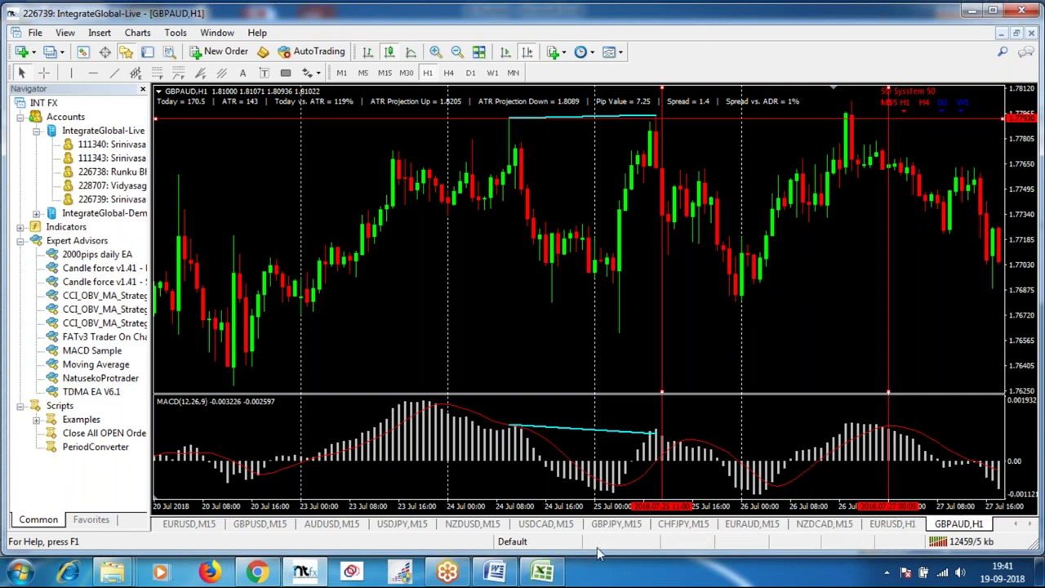
# Enter date 27-7-18, time 0 and order Sell in row 9 of the trade log.
pyautogui.click(560, 575)
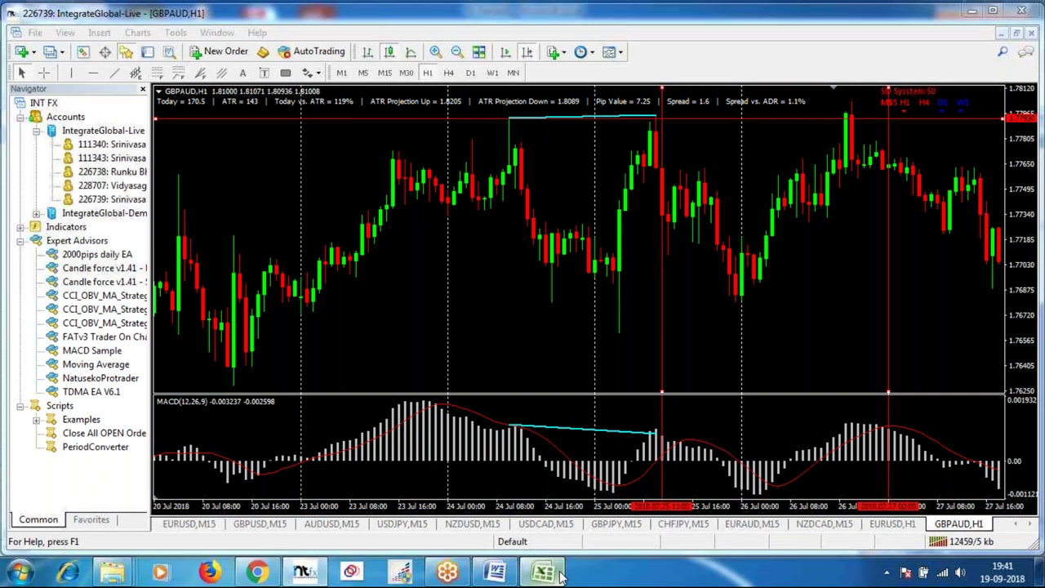
pyautogui.write('27-7-18')
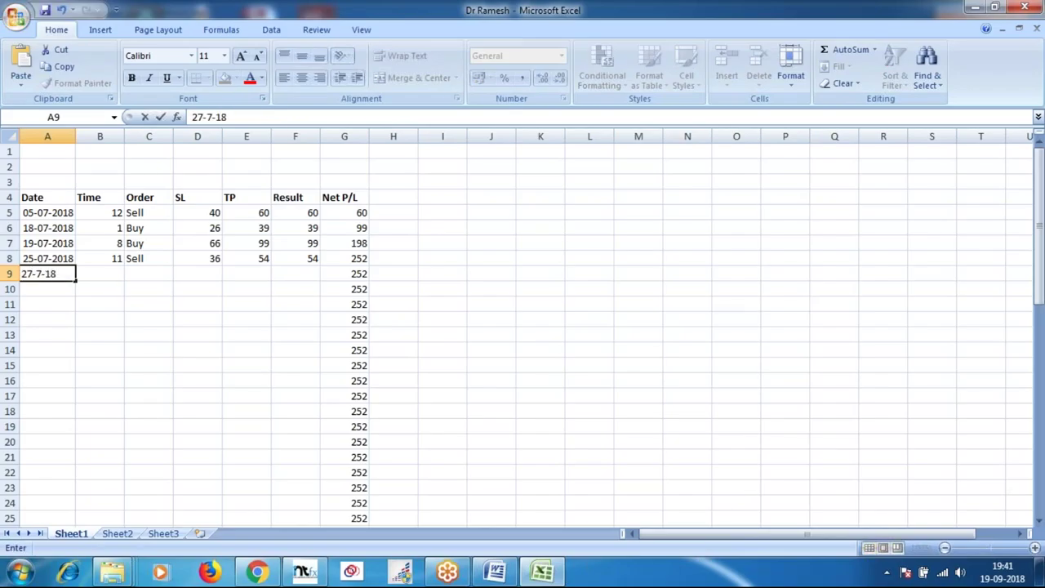
pyautogui.press('Tab')
pyautogui.write('0')
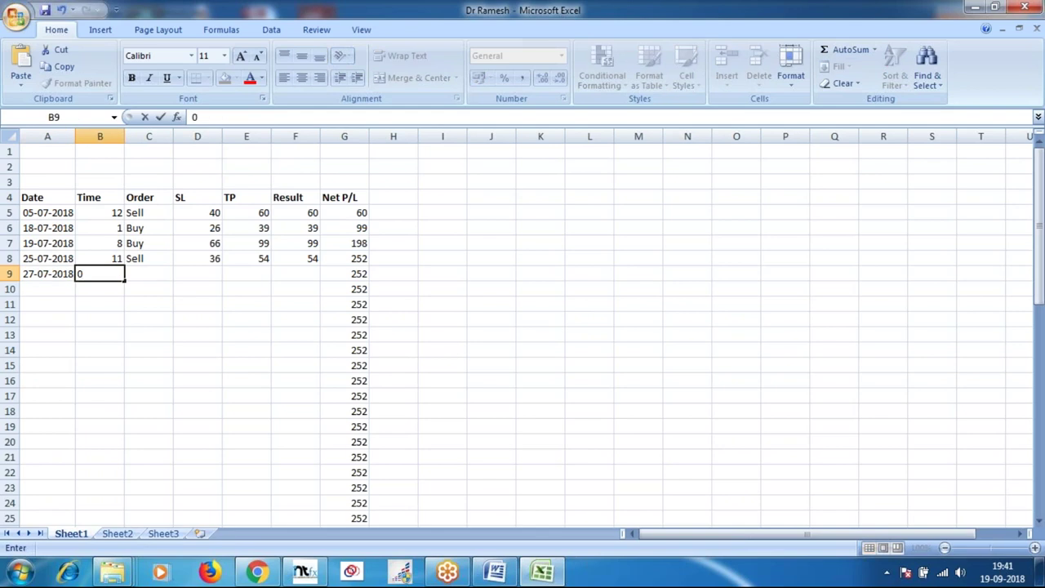
pyautogui.press('Tab')
pyautogui.write('Sell')
pyautogui.press('Tab')
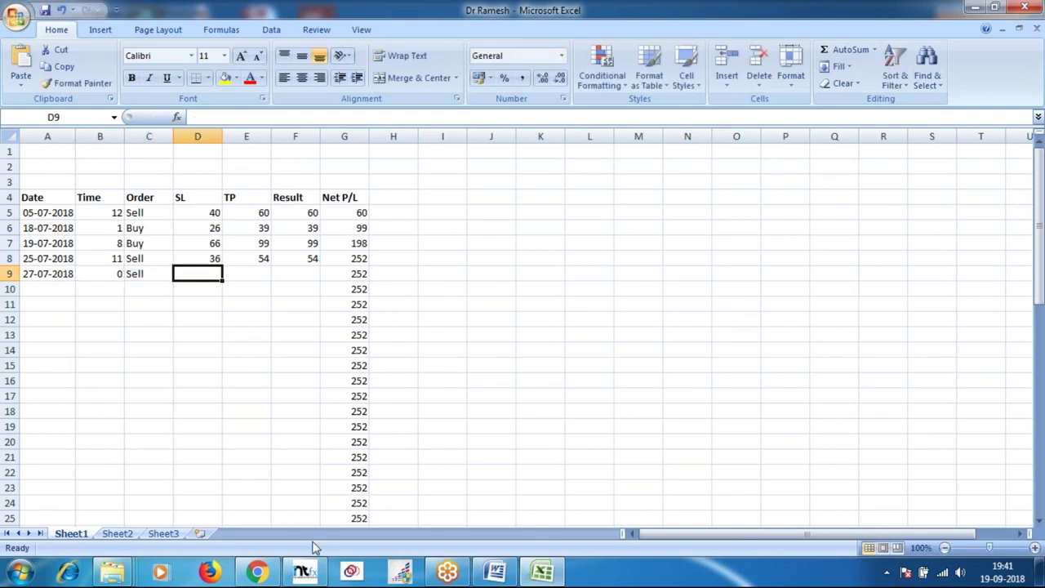
# Measure the pip distance from the 27 Jul 00:00 vertical line using the crosshair.
pyautogui.click(304, 571)
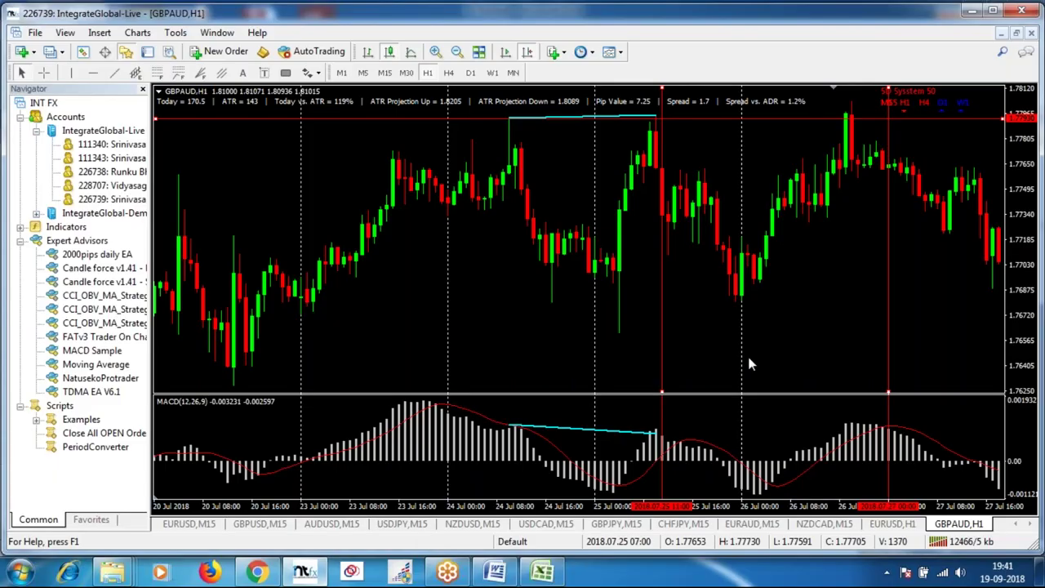
pyautogui.middleClick(788, 335)
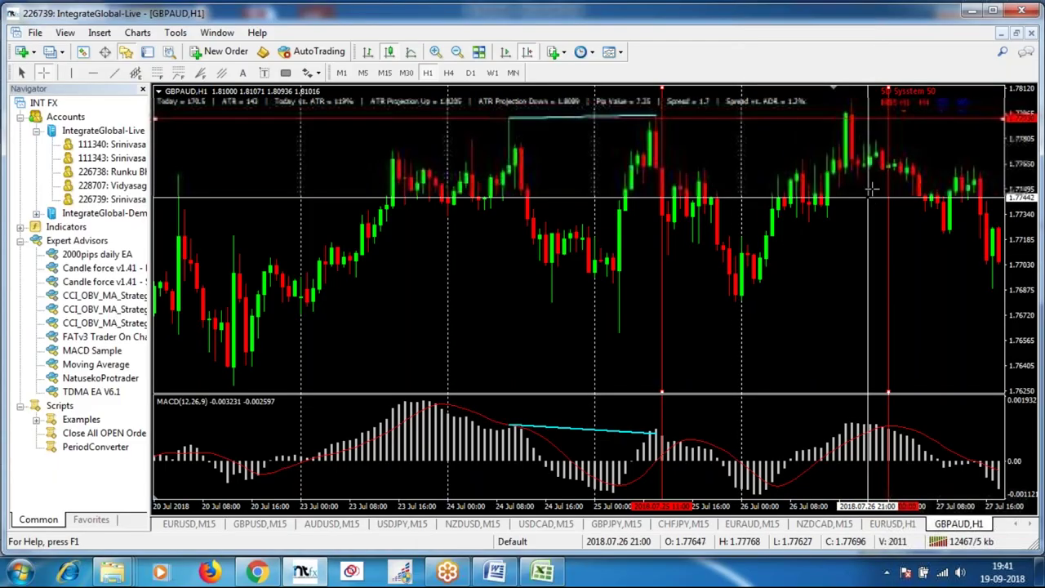
pyautogui.moveTo(872, 172); pyautogui.dragTo(888, 110)
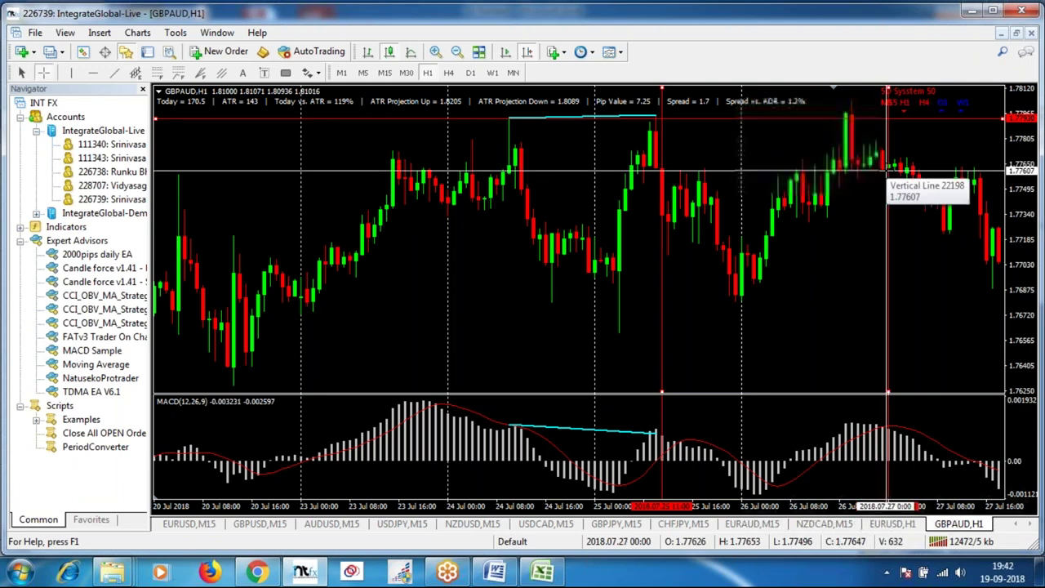
pyautogui.moveTo(888, 168); pyautogui.dragTo(859, 99)
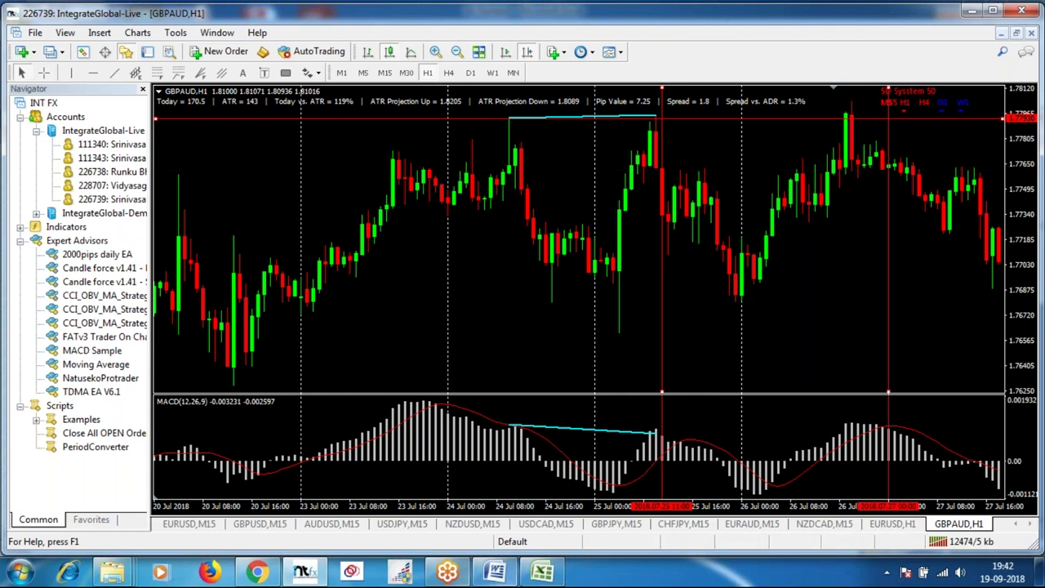
# Enter SL 46, TP 69 and Result 69 for the 27-07-2018 Sell trade, briefly checking the chart.
pyautogui.click(542, 573)
pyautogui.write('46')
pyautogui.press('Tab')
pyautogui.write('69')
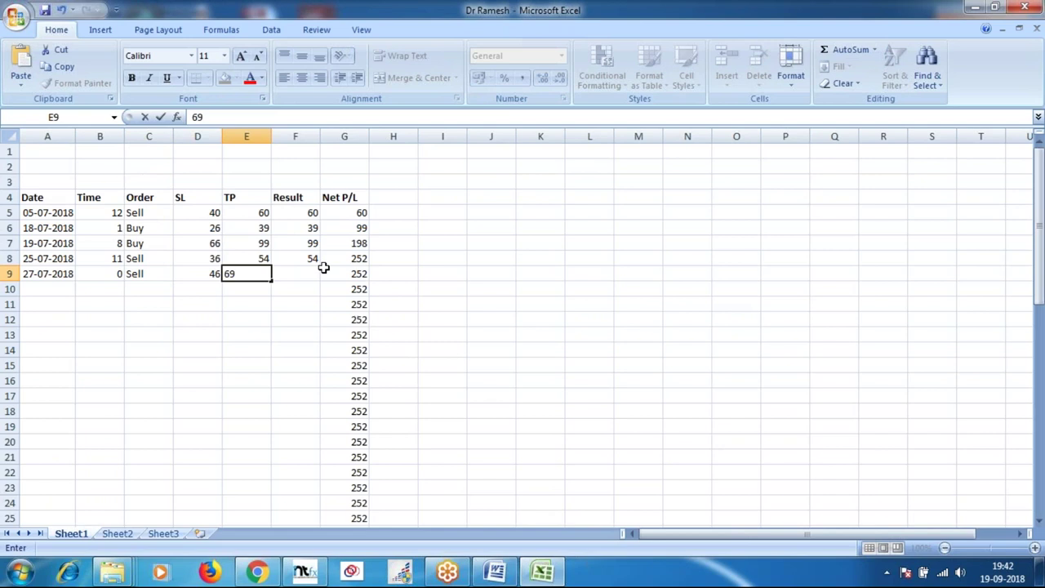
pyautogui.press('Tab')
pyautogui.write('69')
pyautogui.press('Down')
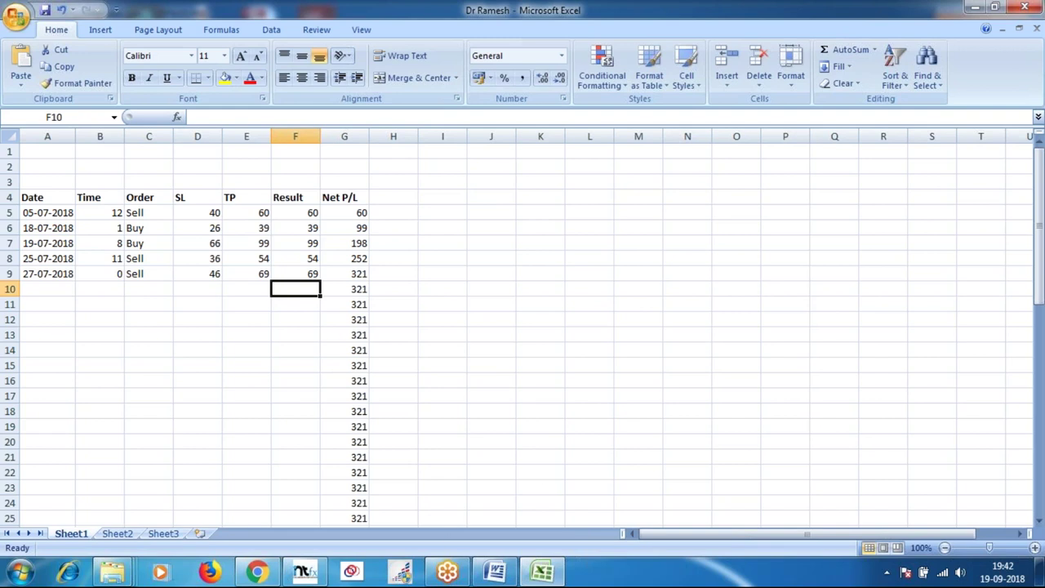
pyautogui.click(304, 571)
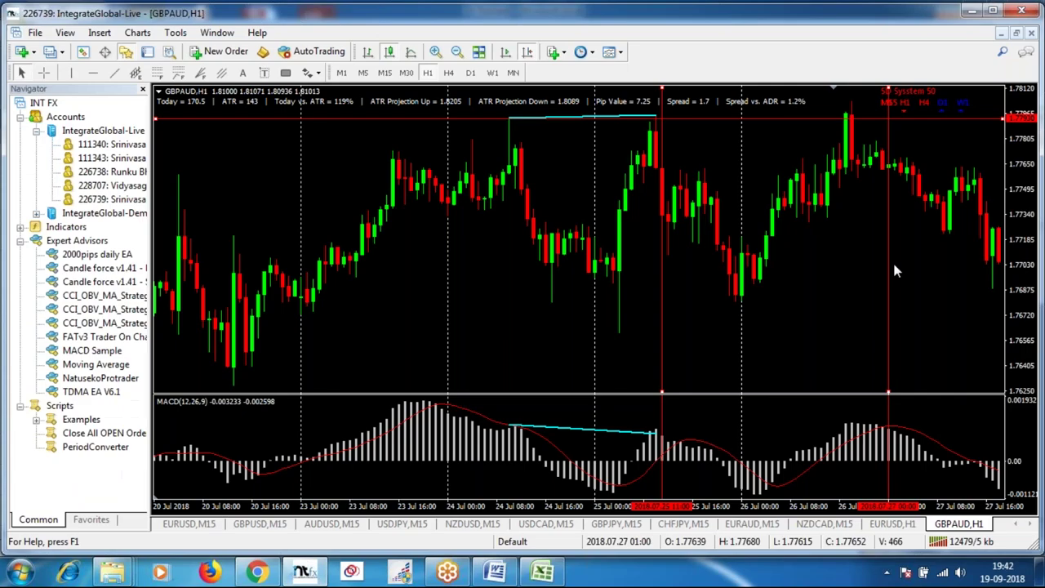
pyautogui.click(544, 574)
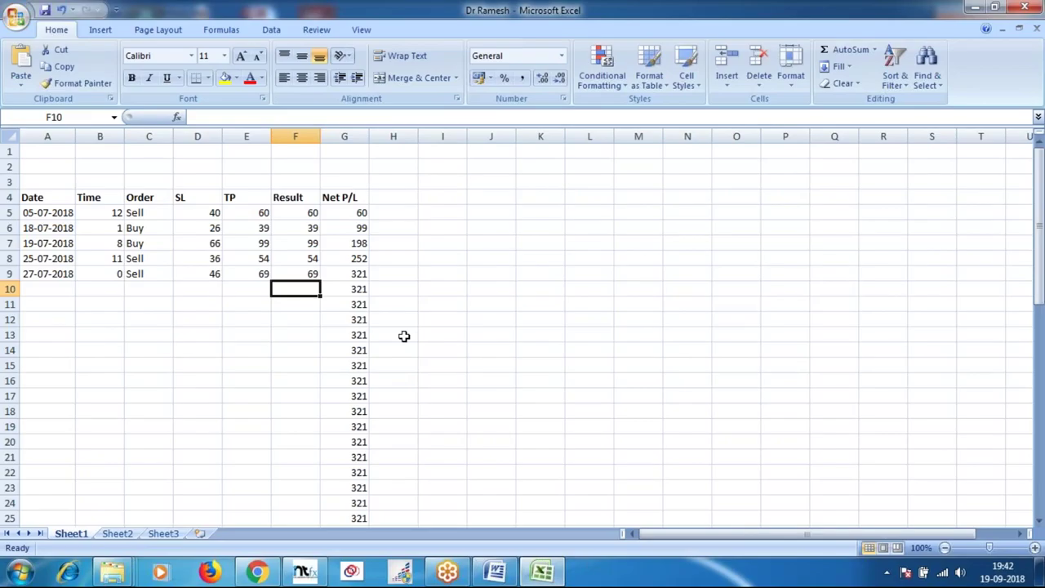
# Rename the first sheet tab to GBPAUD.
pyautogui.rightClick(74, 534)
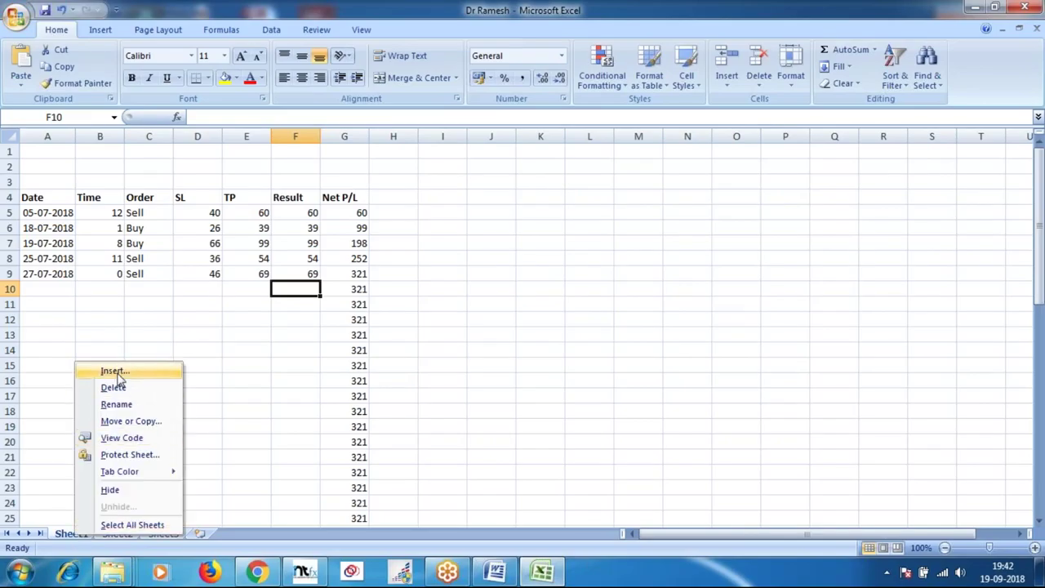
pyautogui.click(116, 405)
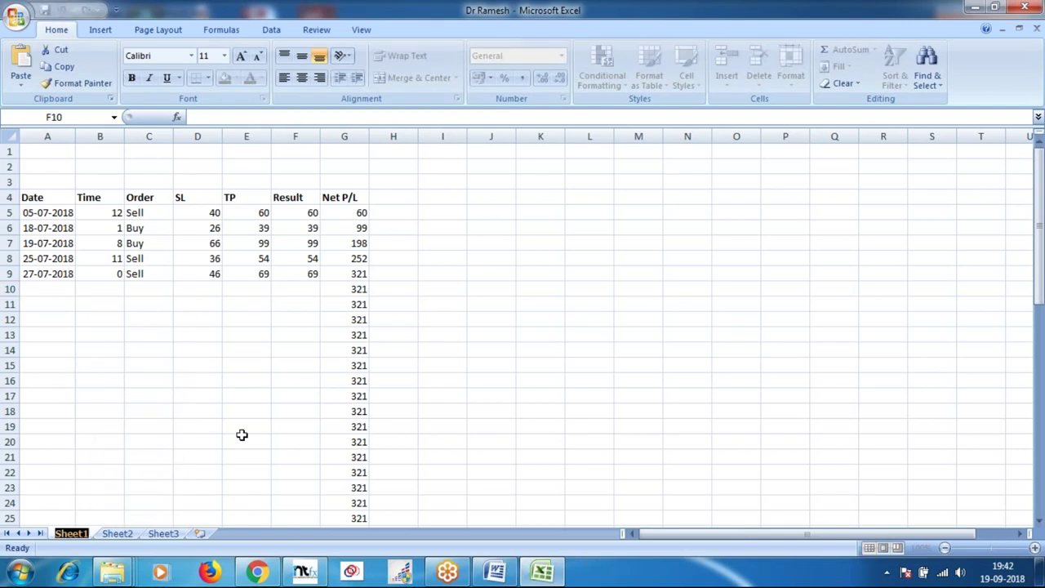
pyautogui.write('GBP')
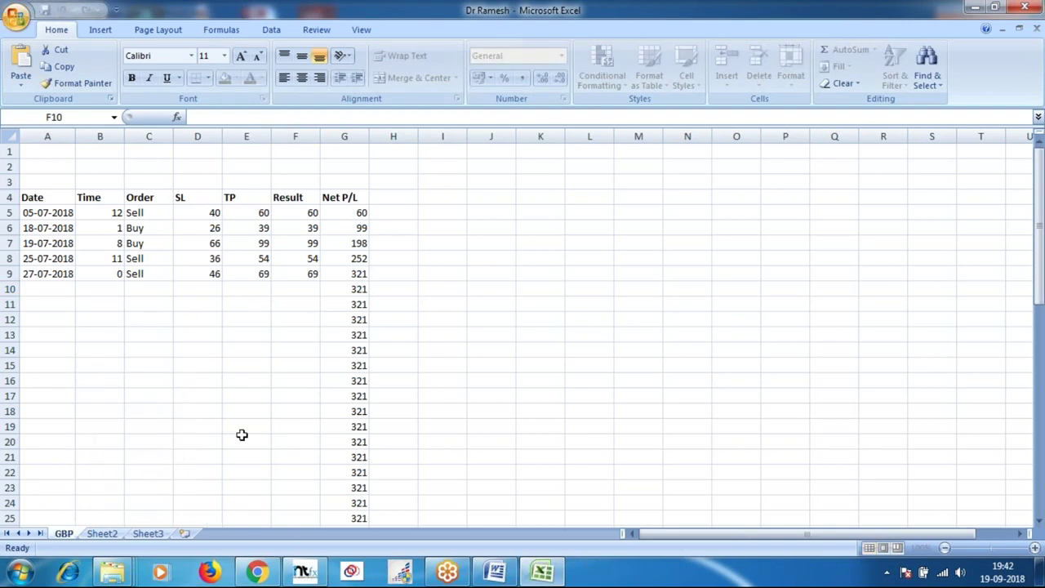
pyautogui.write('AUD')
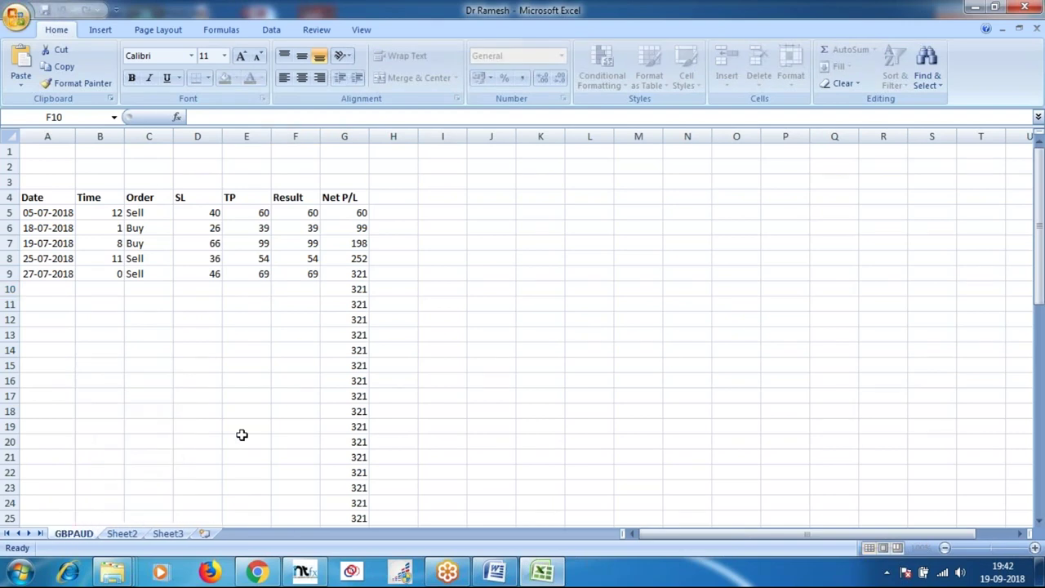
# Rename the second sheet tab to EURUSD.
pyautogui.click(123, 534)
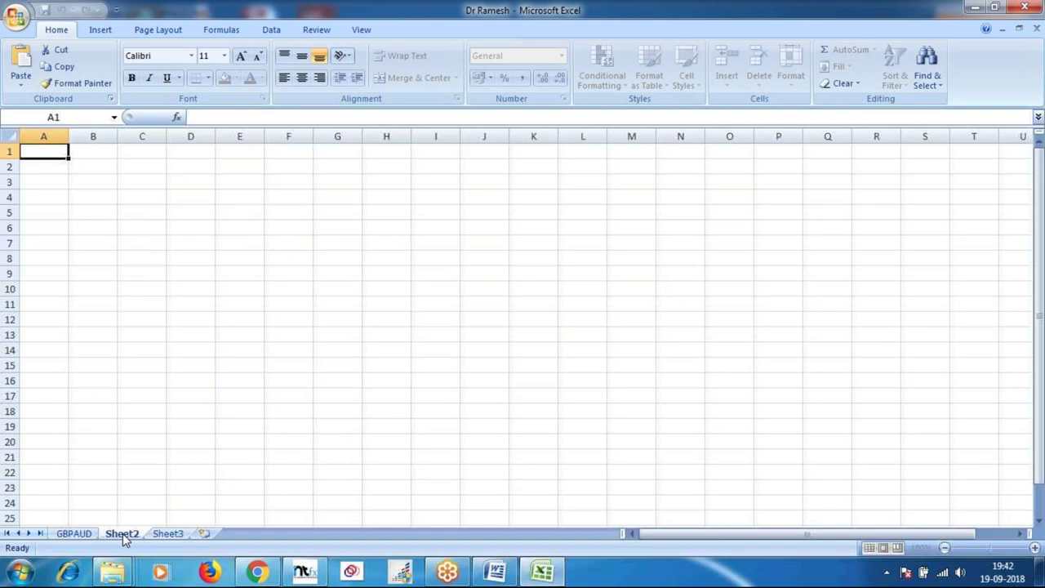
pyautogui.rightClick(129, 533)
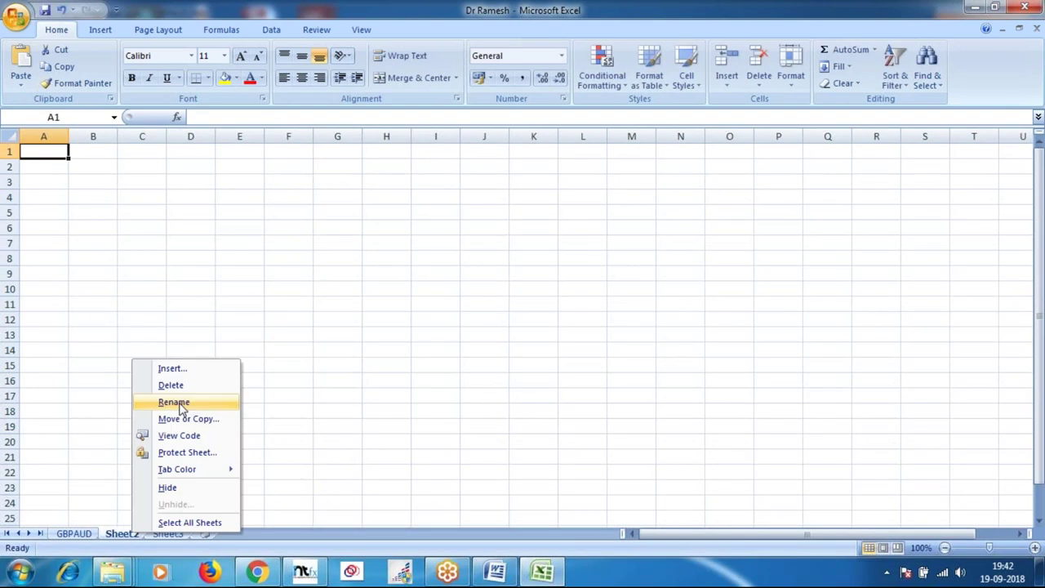
pyautogui.click(176, 403)
pyautogui.write('EURUSD')
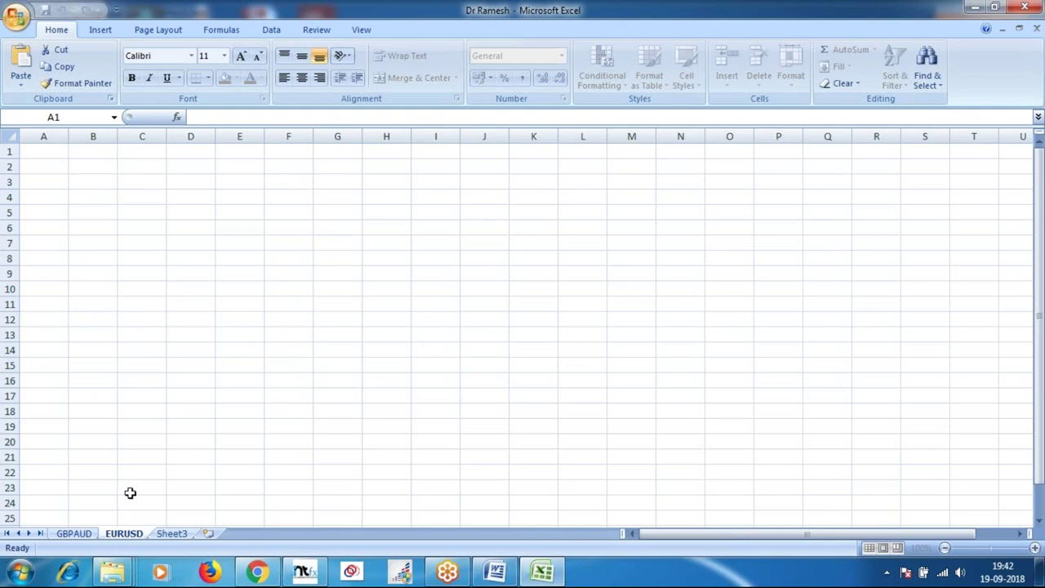
pyautogui.click(326, 412)
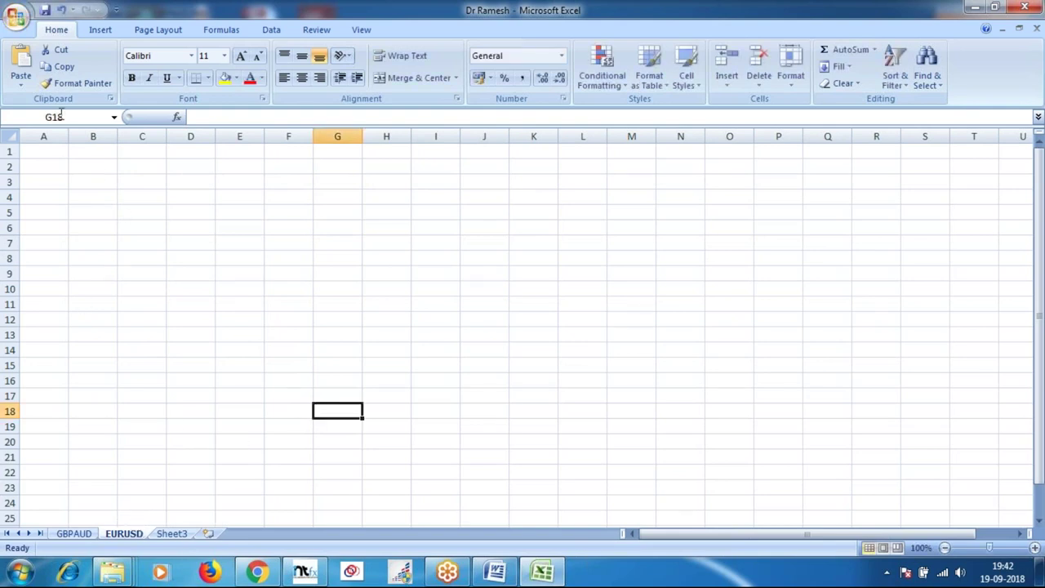
# Put 'H1 6 Months' in cell B1 of the EURUSD sheet, then go back to MetaTrader 4.
pyautogui.click(82, 151)
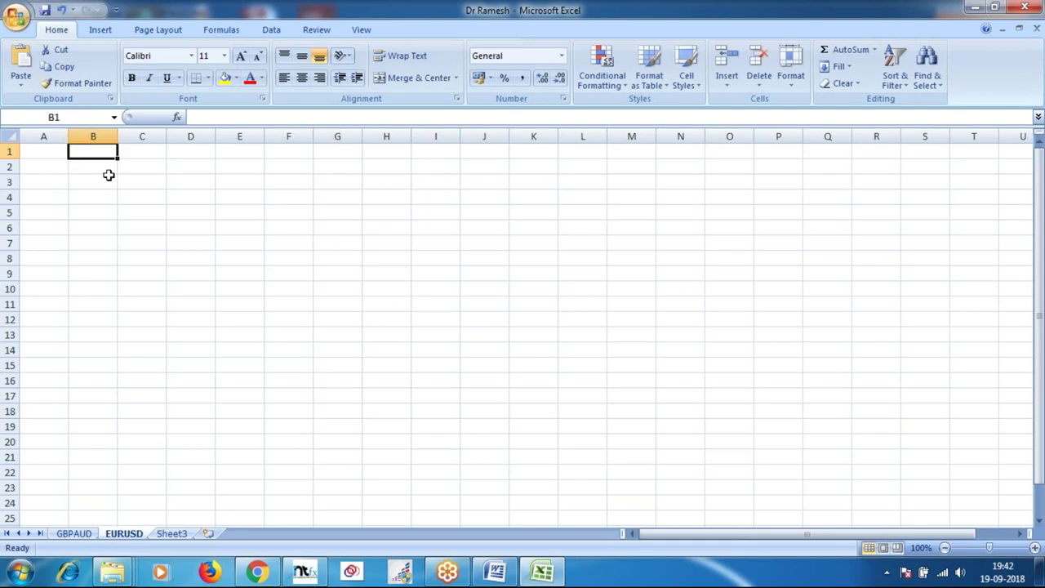
pyautogui.write('H1')
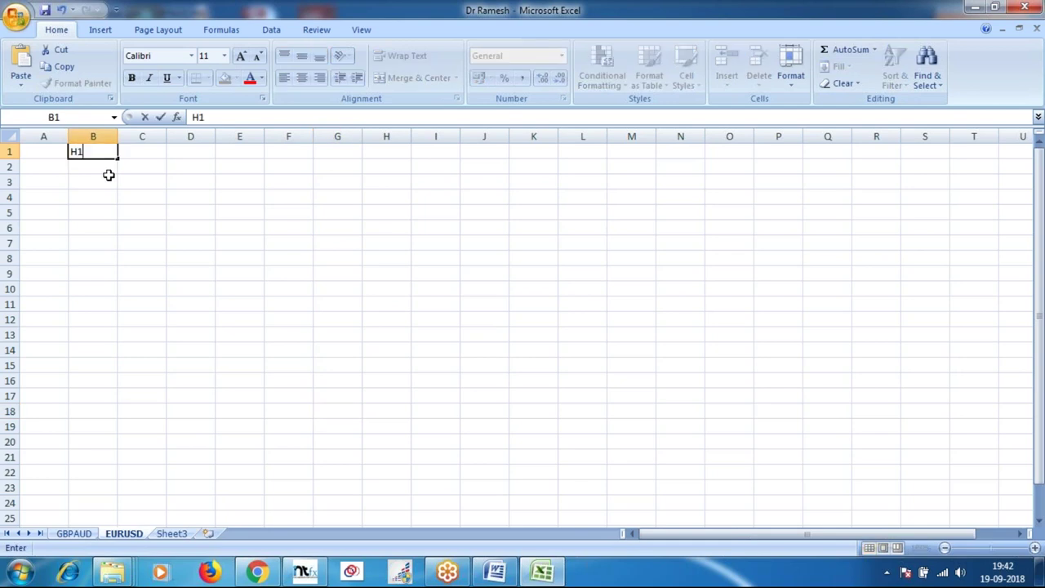
pyautogui.write(' 6 M')
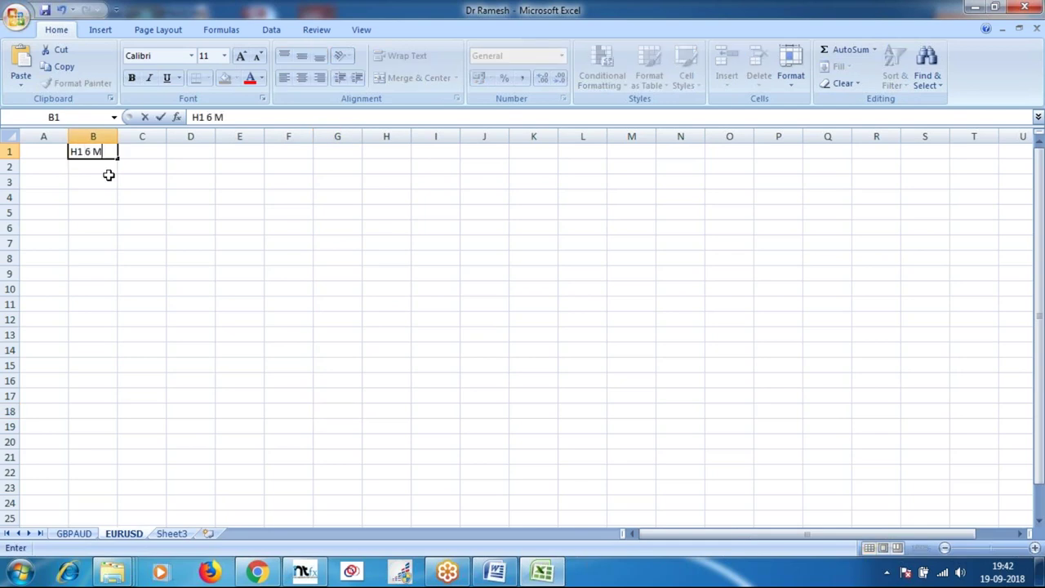
pyautogui.write('onths')
pyautogui.press('Return')
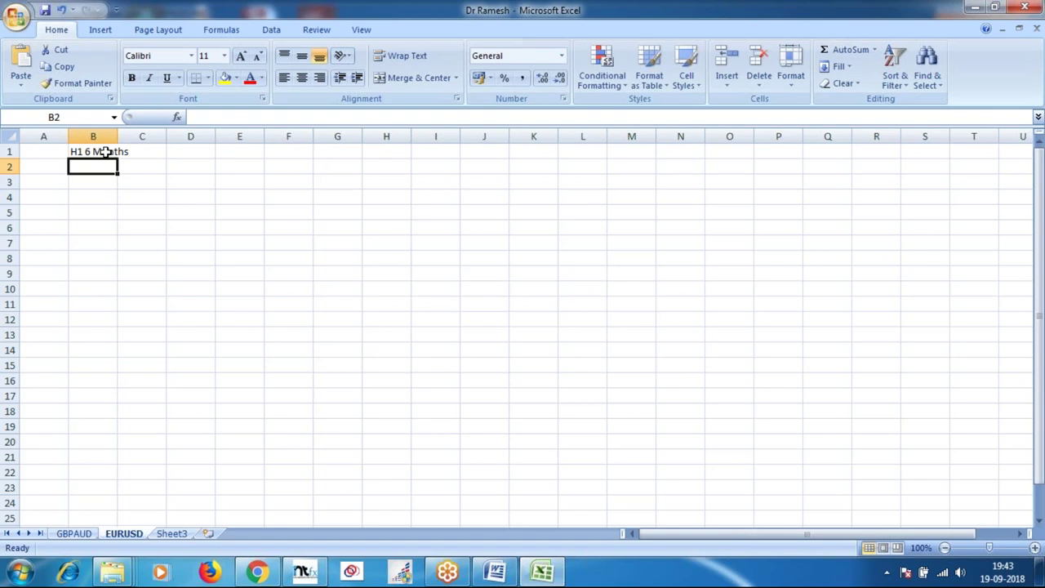
pyautogui.click(307, 573)
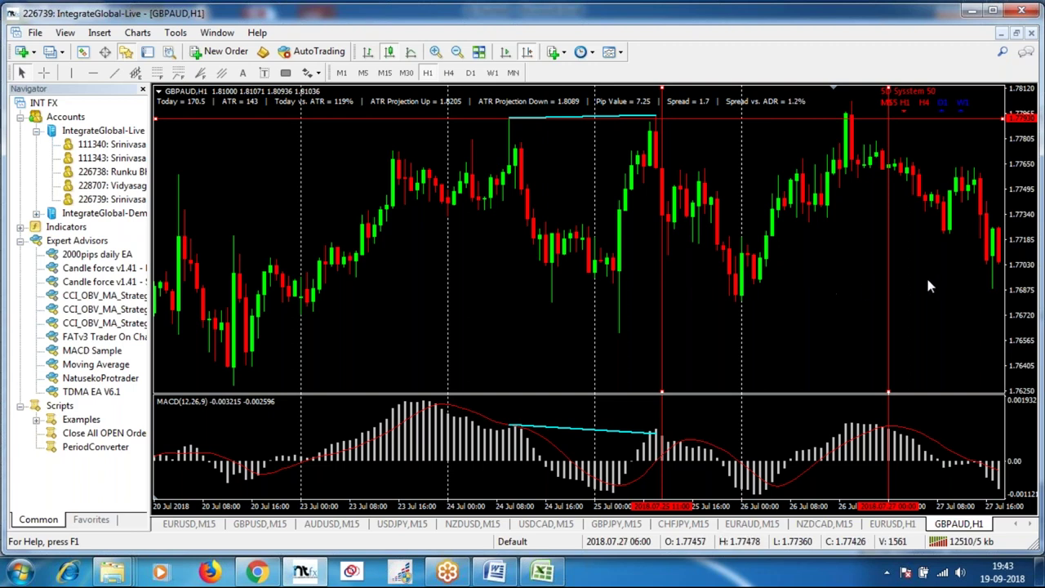
# Drag the GBPAUD H1 chart forward to later bars through 31 Jul, glancing at the Excel log.
pyautogui.moveTo(926, 278); pyautogui.dragTo(869, 283)
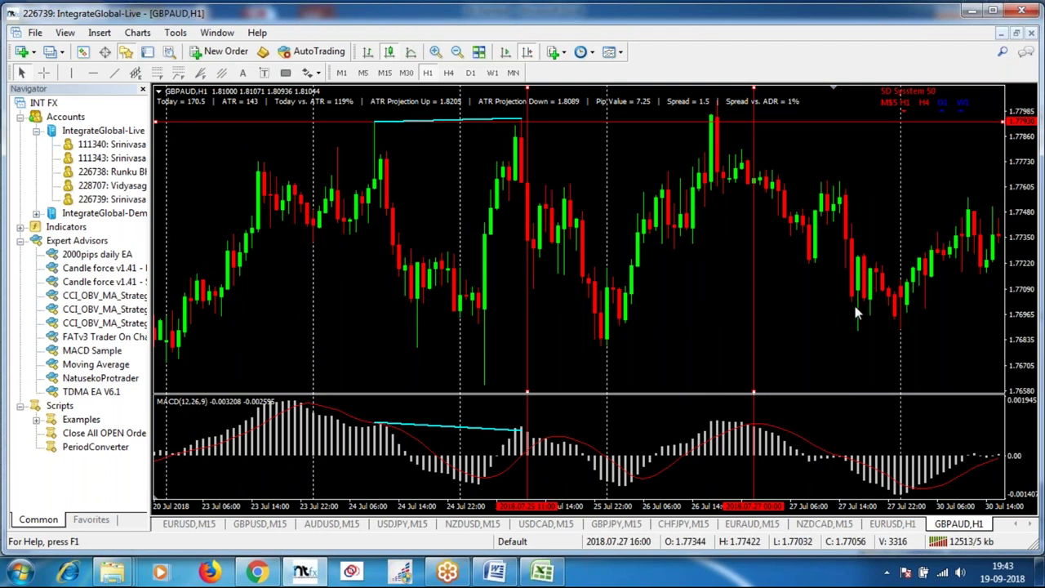
pyautogui.moveTo(854, 311); pyautogui.dragTo(597, 150)
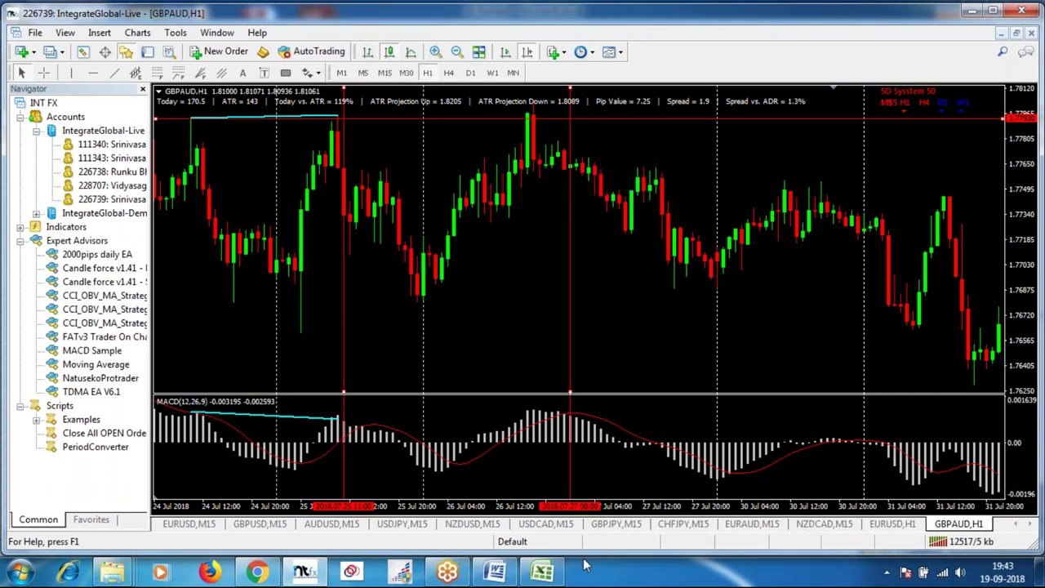
pyautogui.click(541, 572)
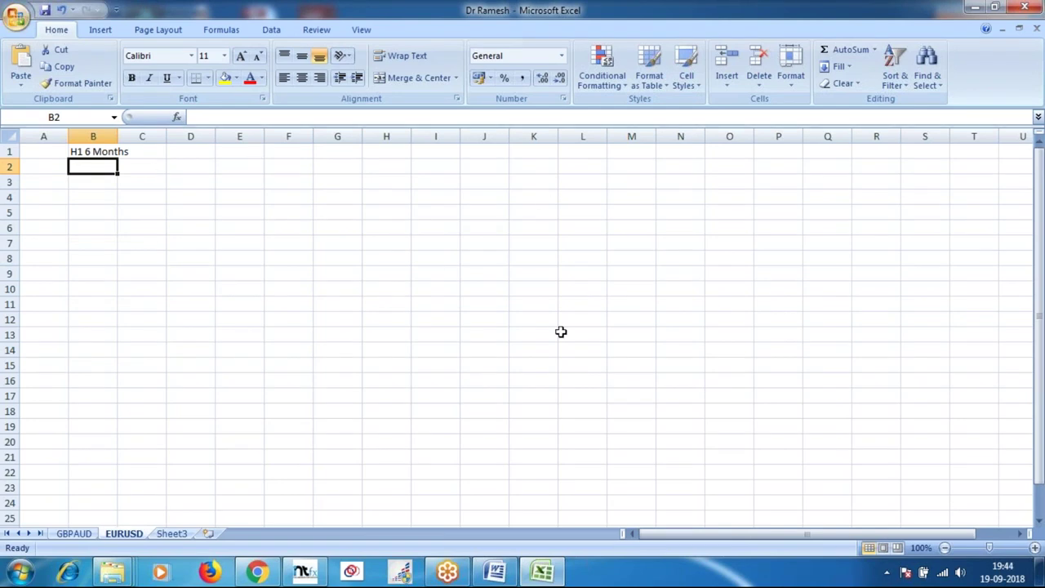
pyautogui.click(309, 571)
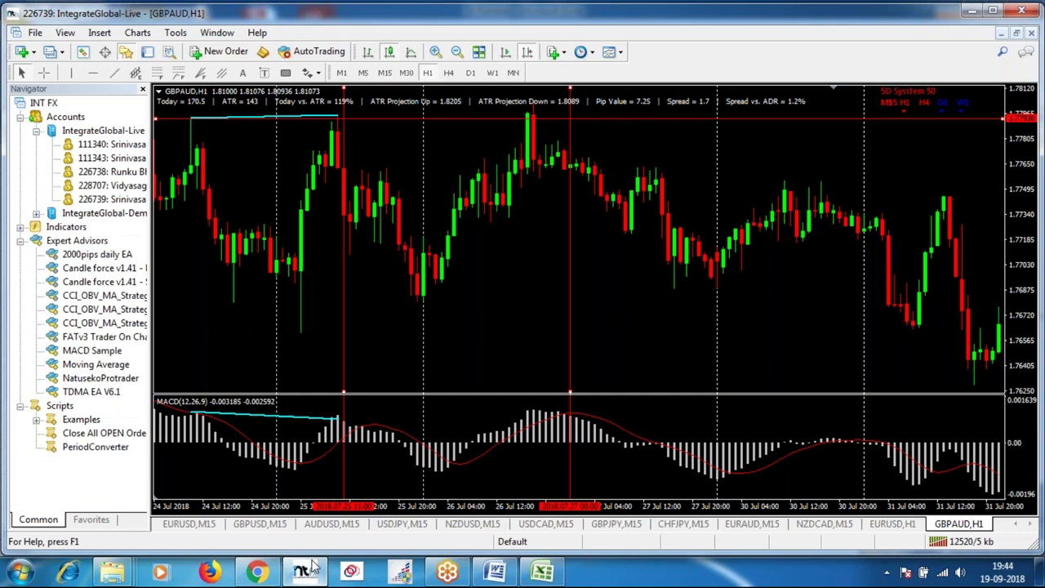
pyautogui.click(893, 524)
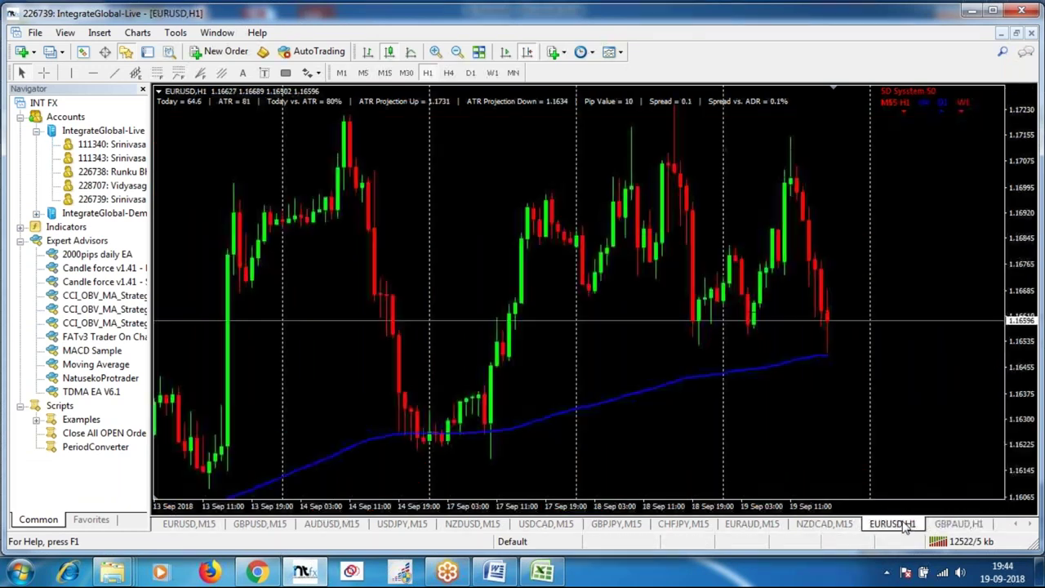
# Check the Excel trade log, then return to the EURUSD H1 chart.
pyautogui.click(546, 572)
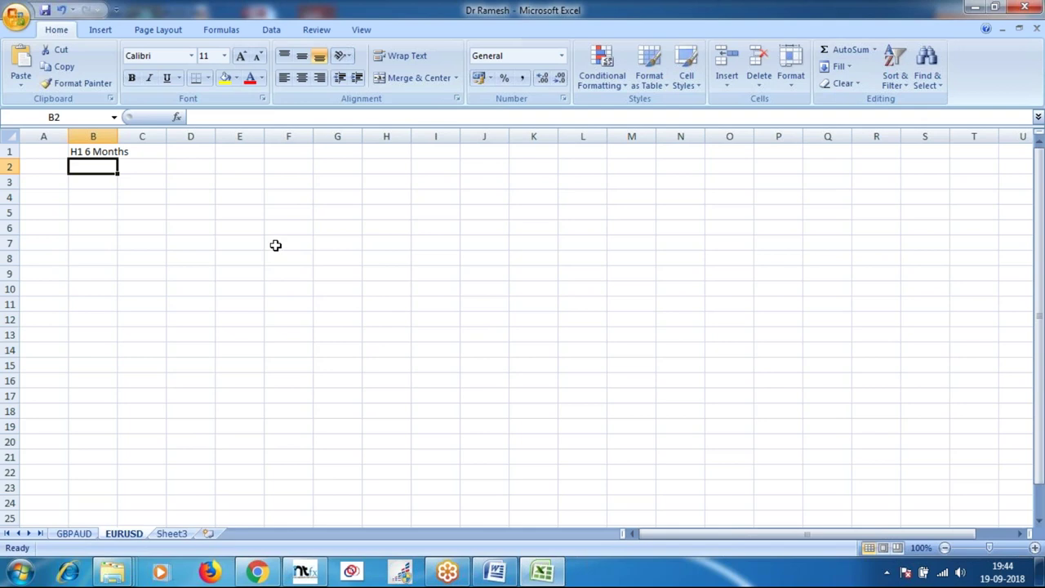
pyautogui.click(325, 576)
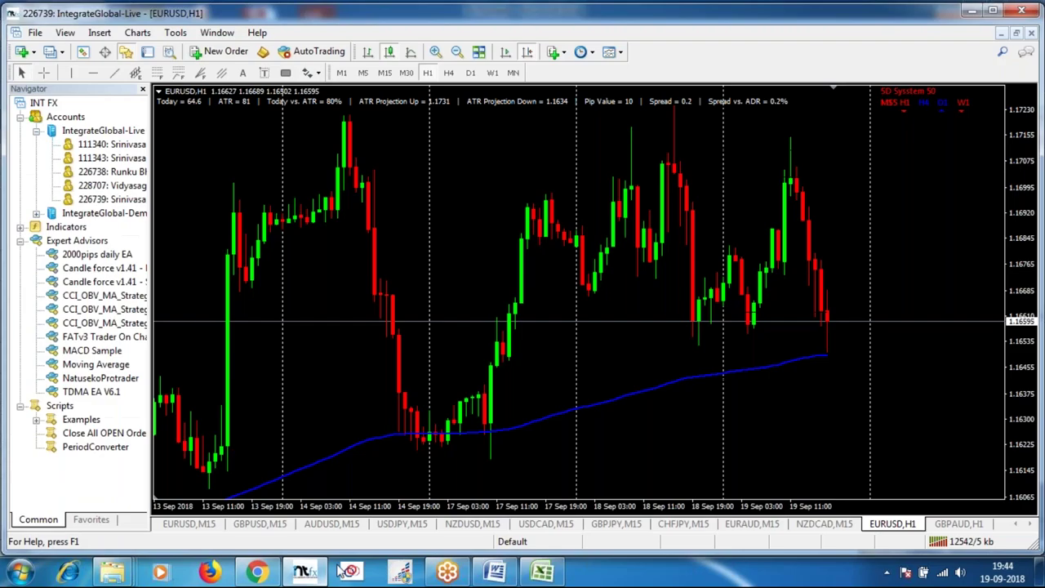
# Bring the GBPAUD H1 chart with its 24–31 Jul divergence lines back to the front.
pyautogui.click(959, 524)
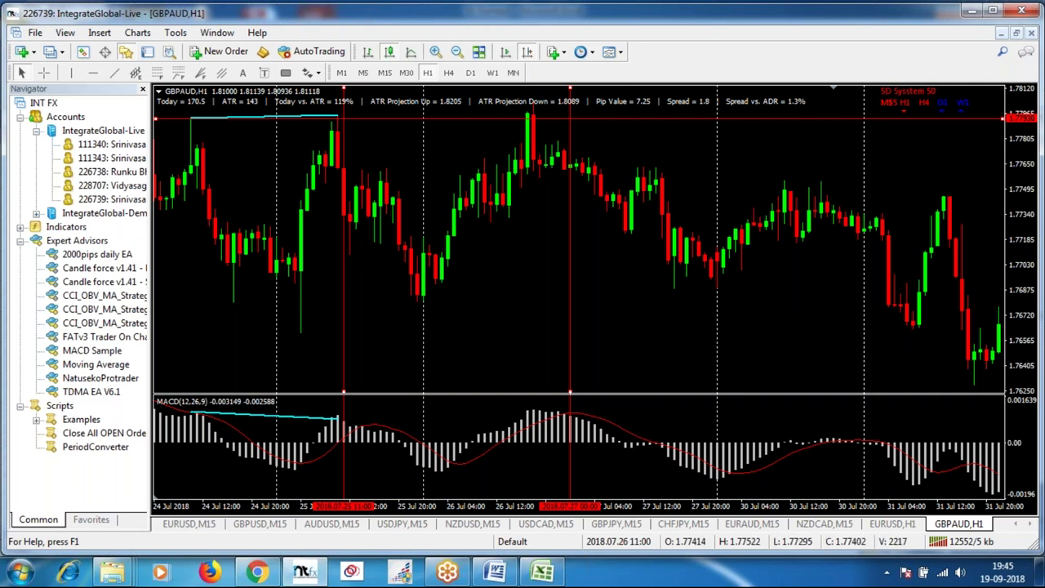
pyautogui.moveTo(449, 574)
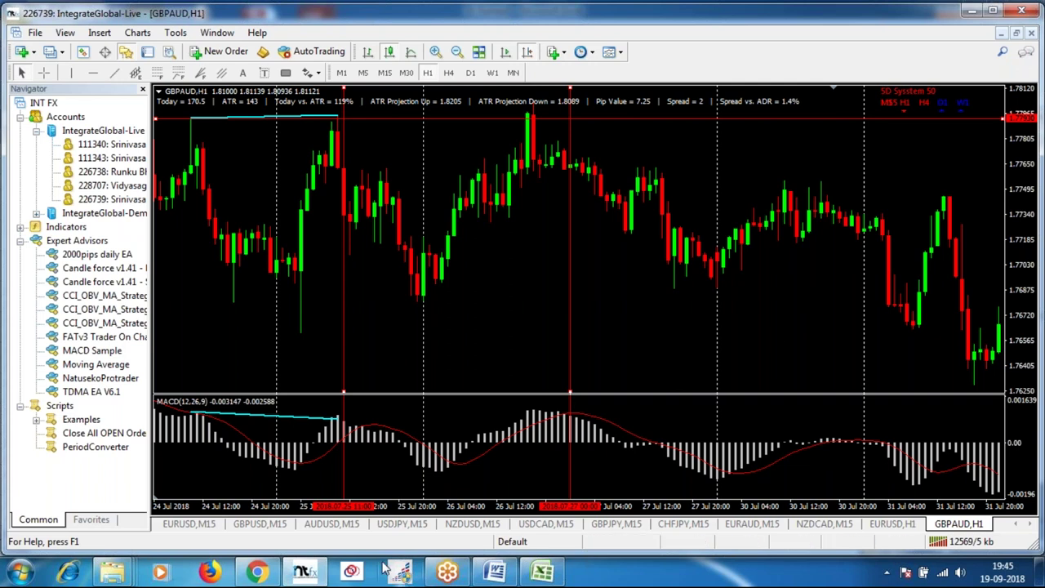
pyautogui.click(449, 572)
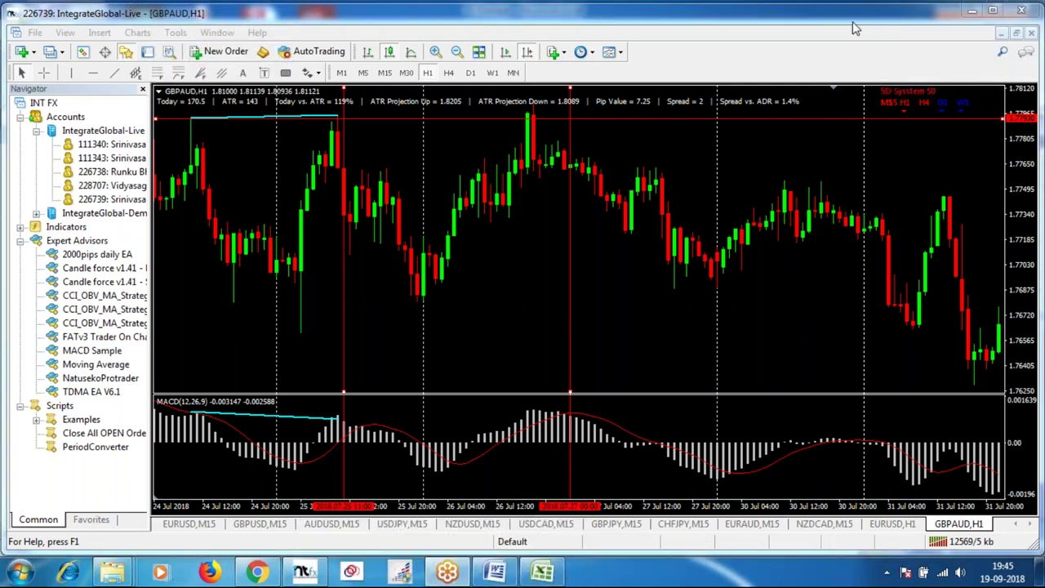